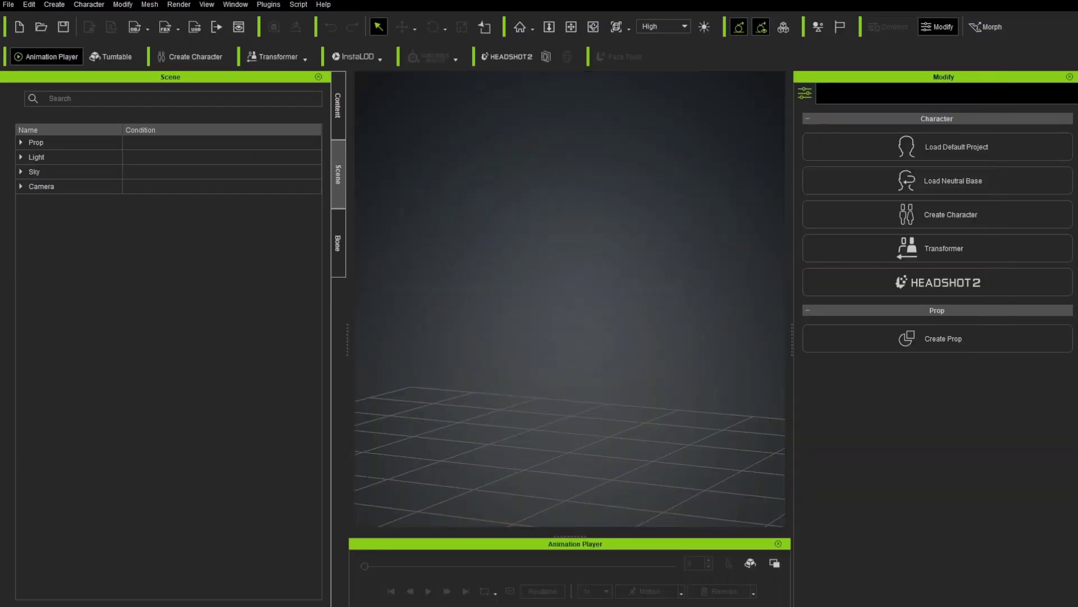
{"action": "left_click", "coordinate": [42, 29]}
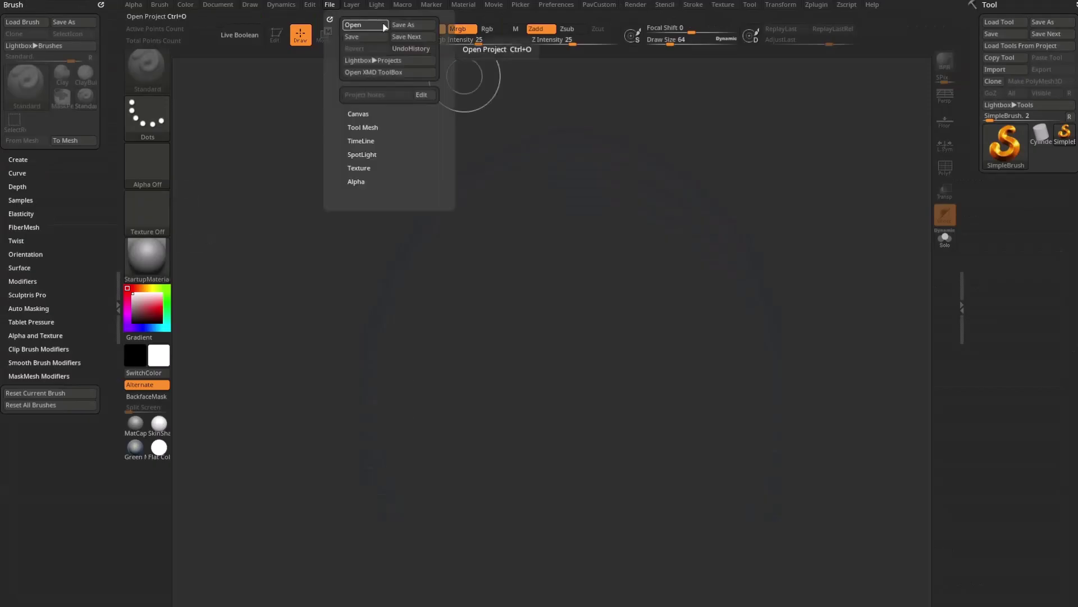
{"action": "left_click", "coordinate": [385, 26]}
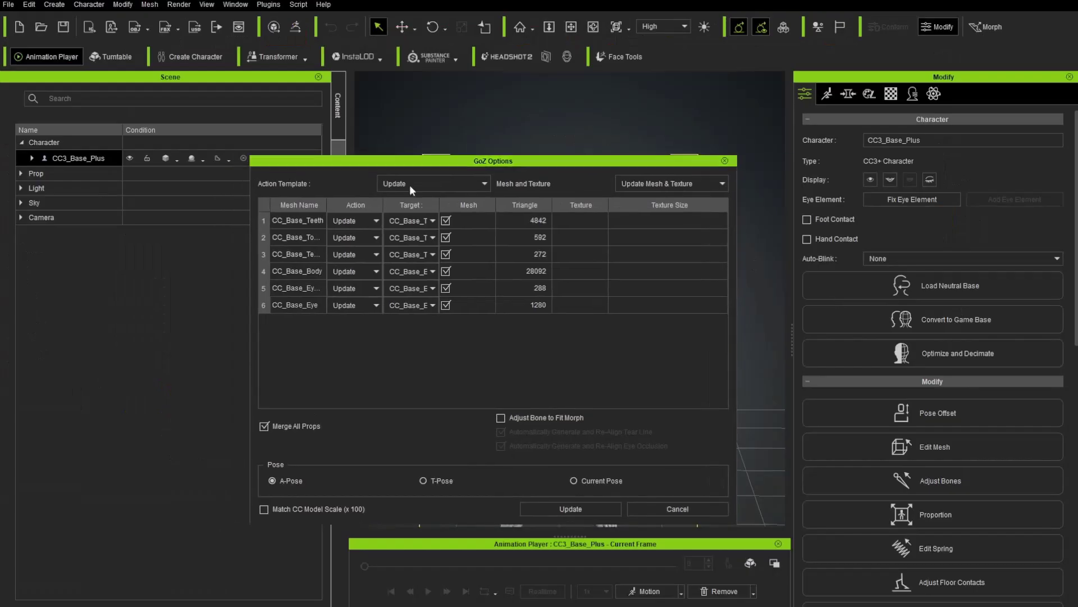
{"action": "left_click", "coordinate": [595, 480]}
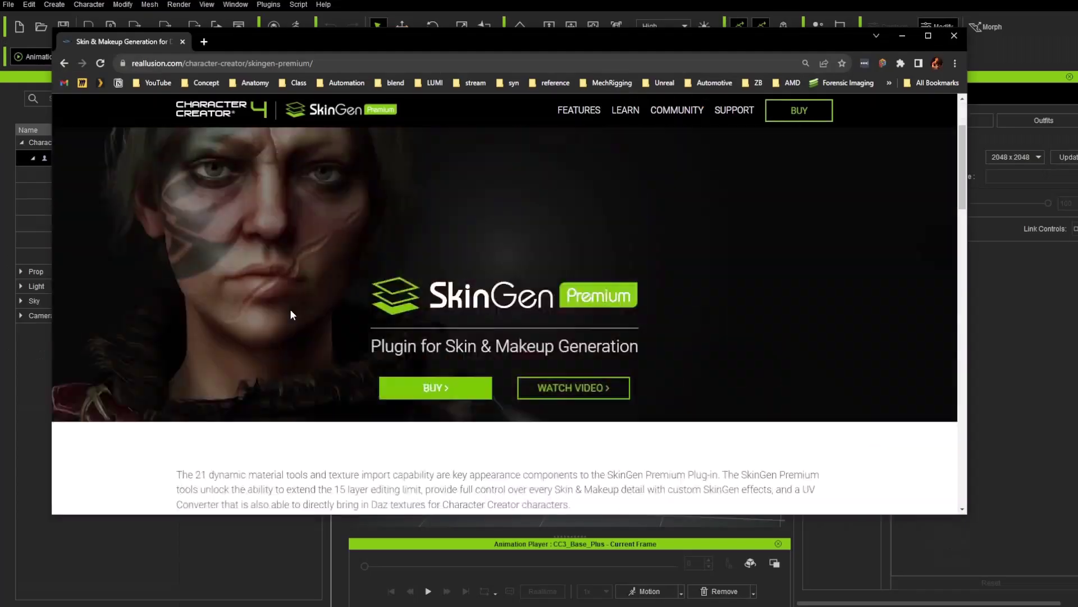
{"action": "scroll", "coordinate": [754, 413], "scroll_direction": "down", "scroll_amount": 10}
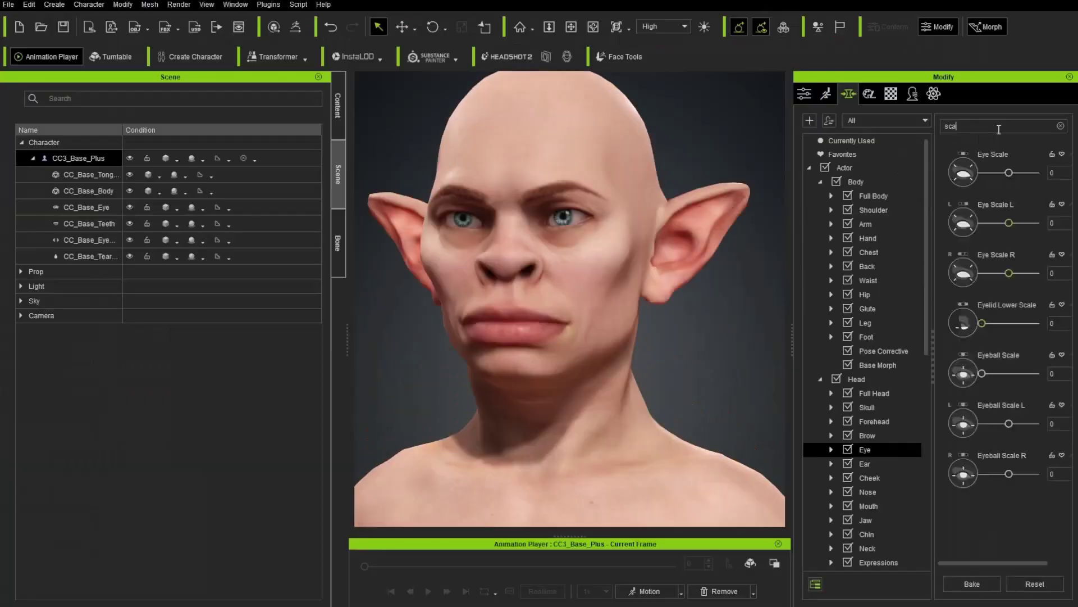
{"action": "type", "text": "100"}
{"action": "key", "text": "Return"}
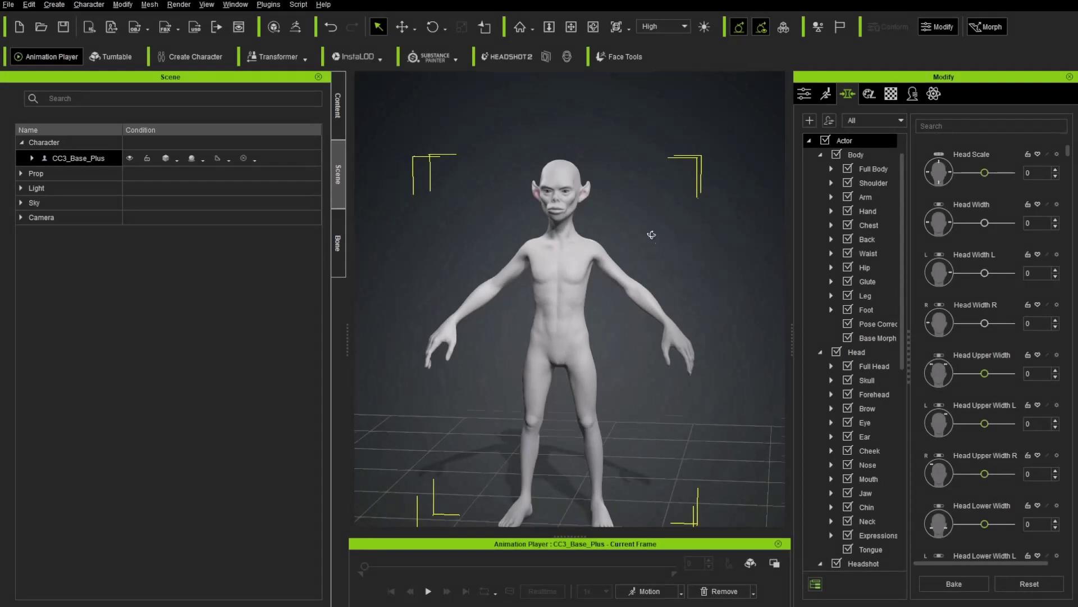
Save the character project to the Desktop as GoblinDemo_001
{"action": "right_click_drag", "start_coordinate": [652, 235], "coordinate": [680, 240]}
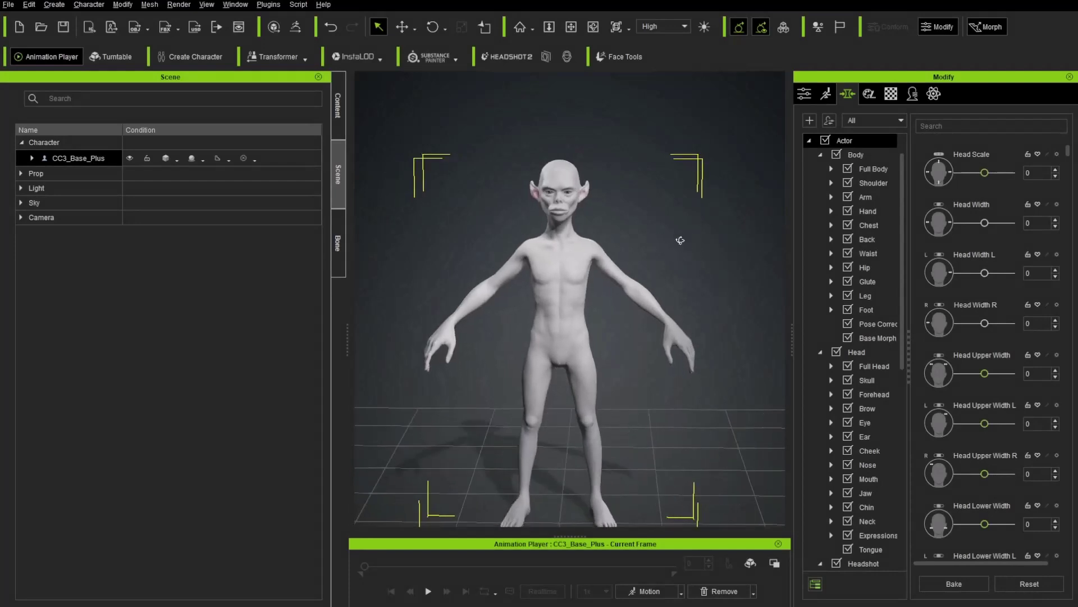
{"action": "left_click", "coordinate": [9, 5]}
{"action": "left_click", "coordinate": [48, 83]}
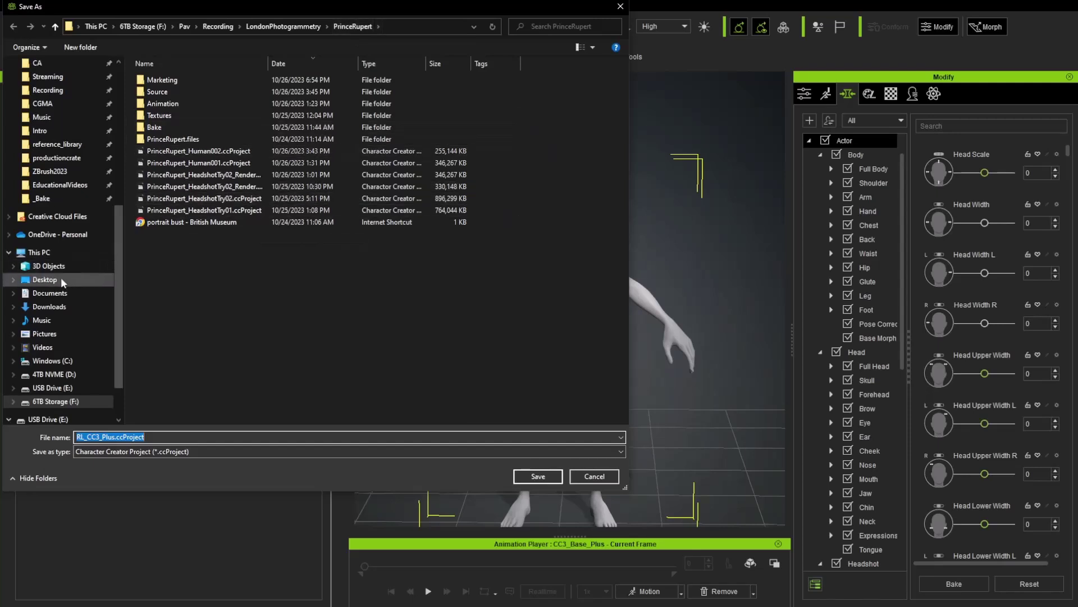
{"action": "left_click", "coordinate": [45, 279]}
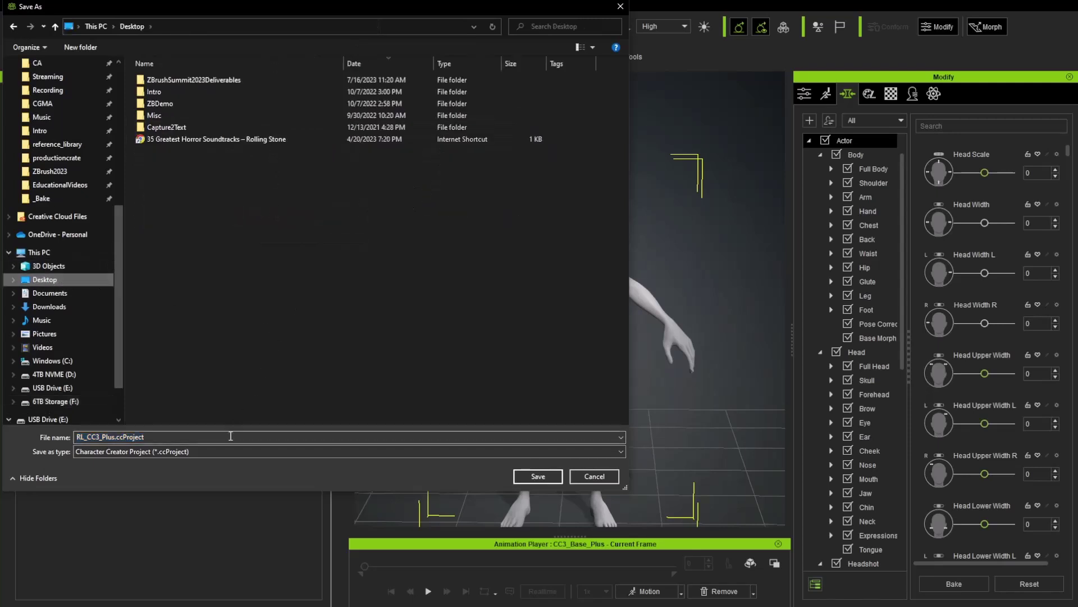
{"action": "left_click", "coordinate": [230, 436]}
{"action": "type", "text": "GoblinDemo_001"}
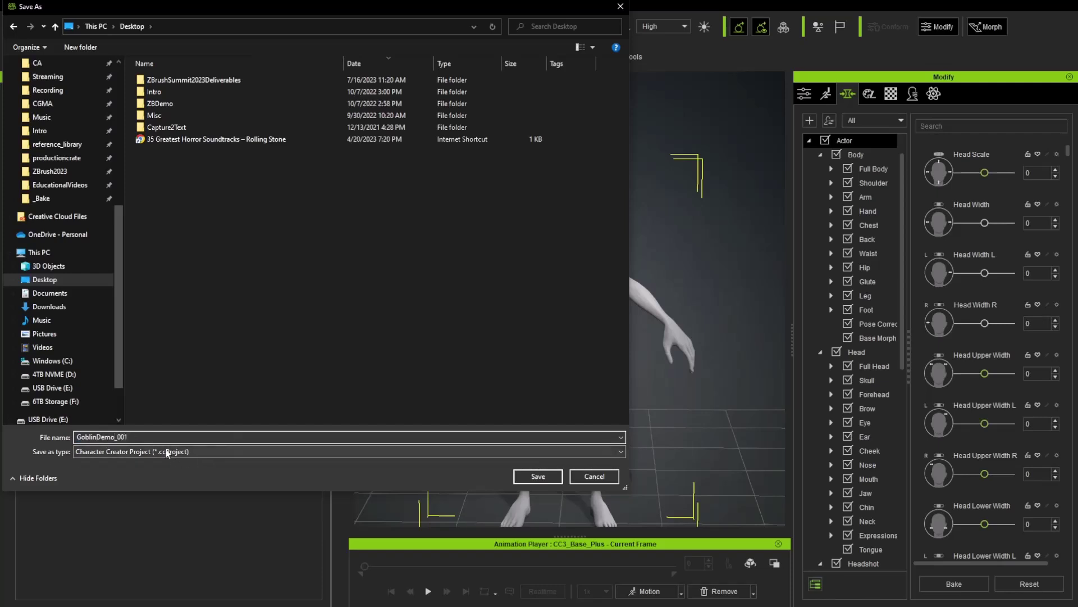
{"action": "left_click", "coordinate": [516, 476]}
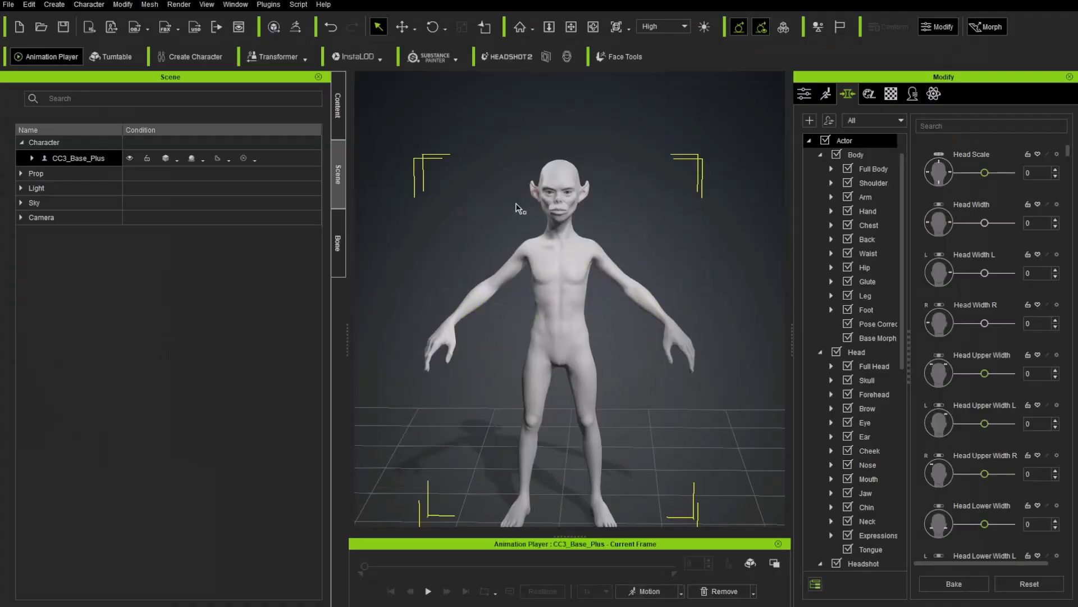
Send all the CC3_Base_Plus meshes, from tongue to tear line, to ZBrush through GoZ with the Relink template and Current Pose
{"action": "left_click", "coordinate": [32, 158]}
{"action": "left_click", "coordinate": [84, 256], "text": "shift"}
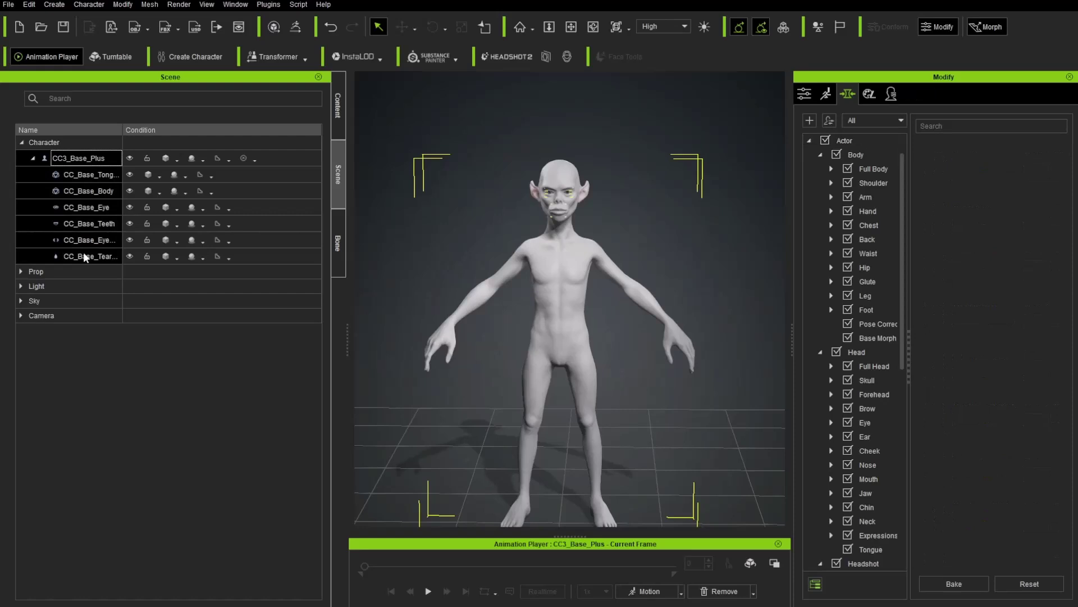
{"action": "left_click", "coordinate": [296, 26]}
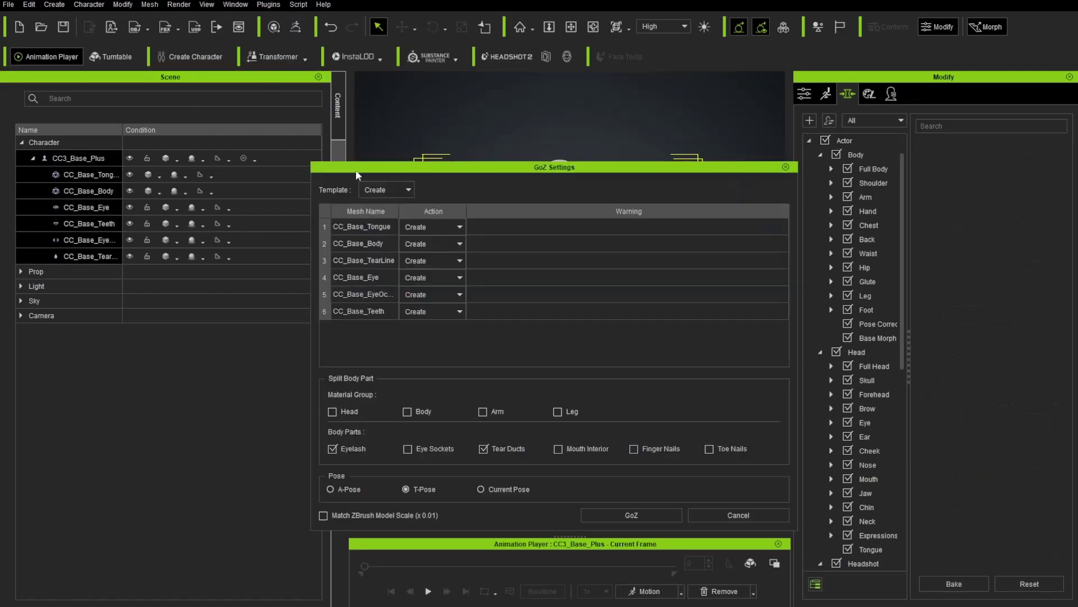
{"action": "left_click", "coordinate": [408, 191]}
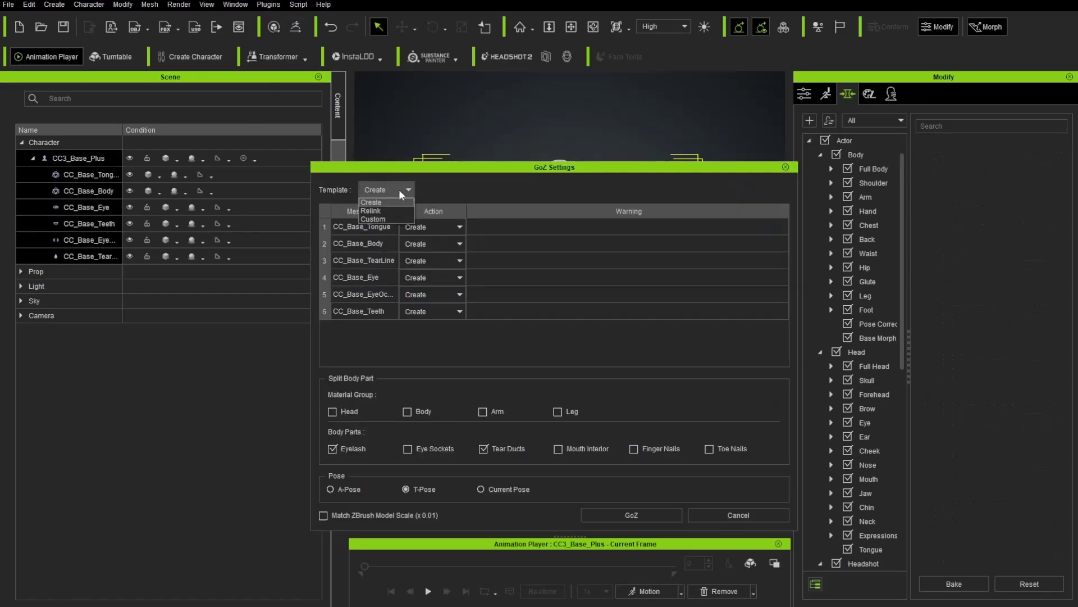
{"action": "left_click", "coordinate": [377, 211]}
{"action": "left_click", "coordinate": [483, 487]}
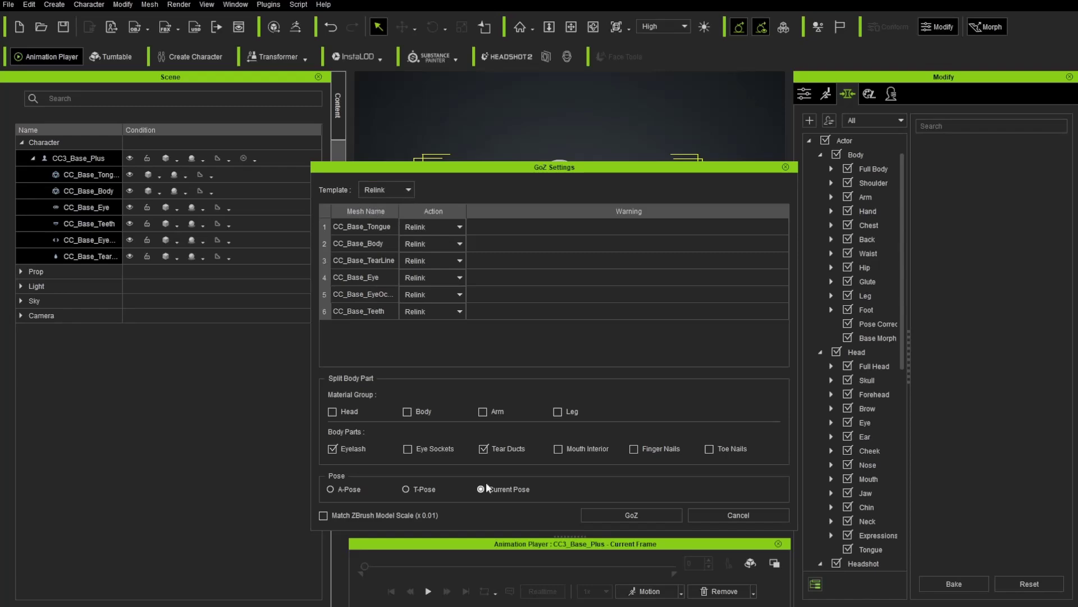
{"action": "left_click", "coordinate": [632, 515]}
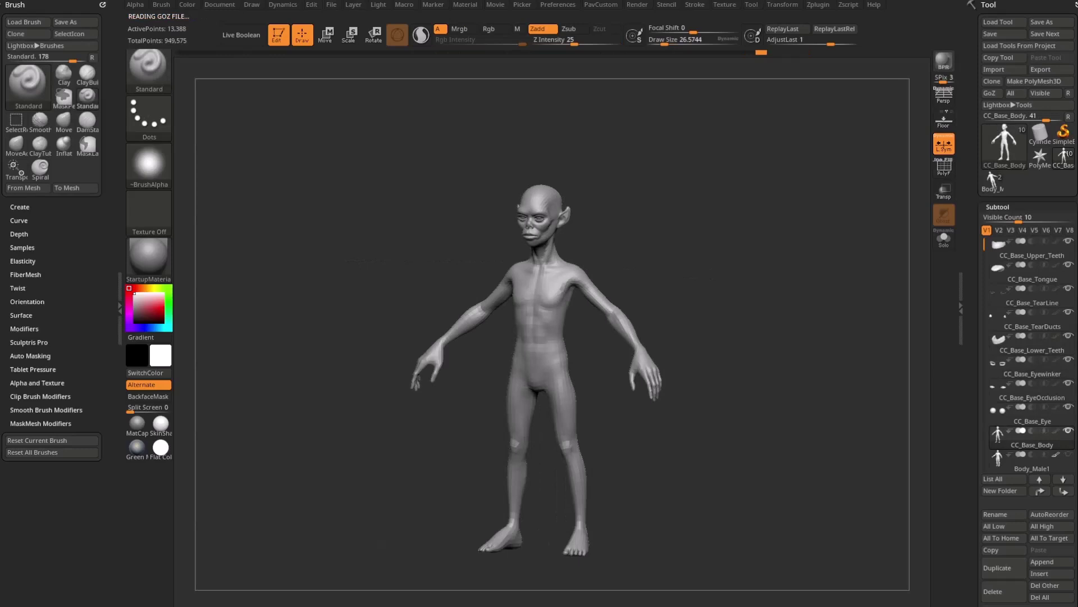
Raise the CC_Base_Body subtool to subdivision level 3 and check the body from the front
{"action": "scroll", "coordinate": [1001, 443], "scroll_direction": "down", "scroll_amount": 6}
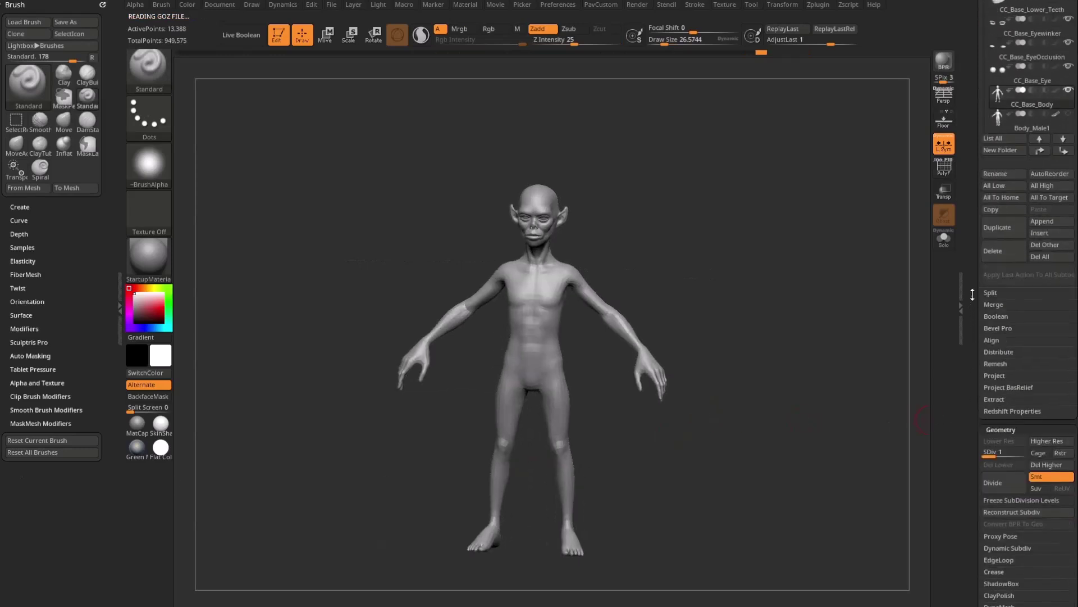
{"action": "left_click_drag", "start_coordinate": [999, 445], "coordinate": [1026, 445]}
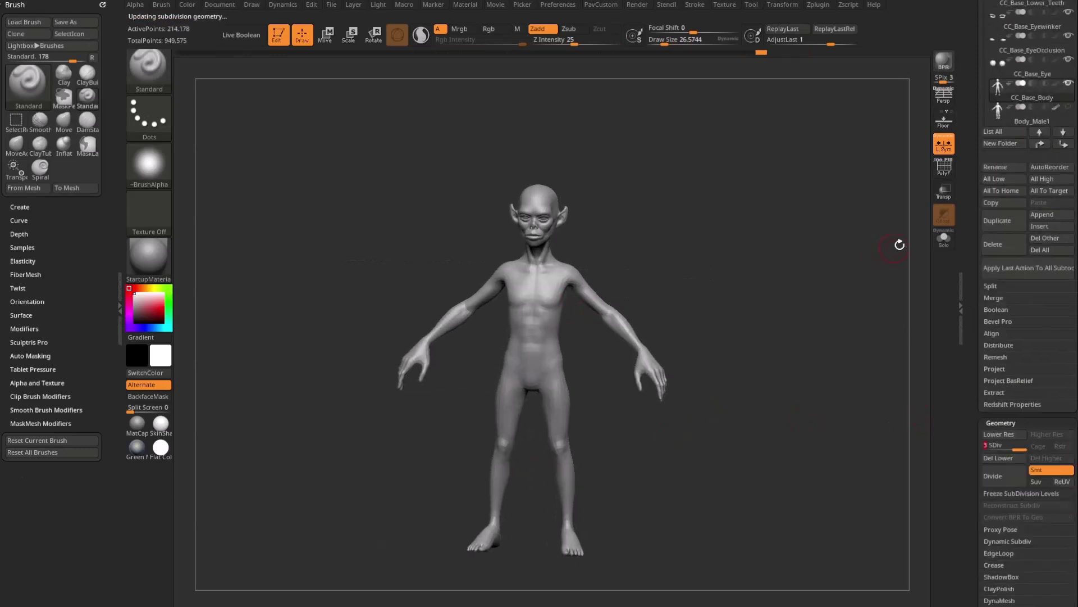
{"action": "scroll", "coordinate": [1041, 199], "scroll_direction": "up", "scroll_amount": 2}
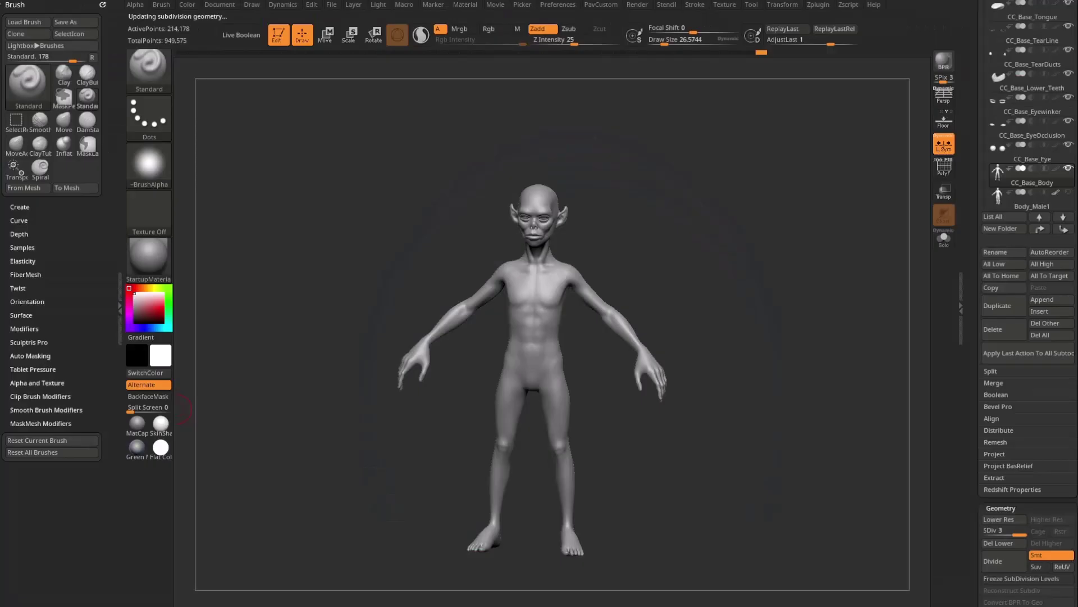
{"action": "left_click_drag", "start_coordinate": [784, 259], "coordinate": [551, 257]}
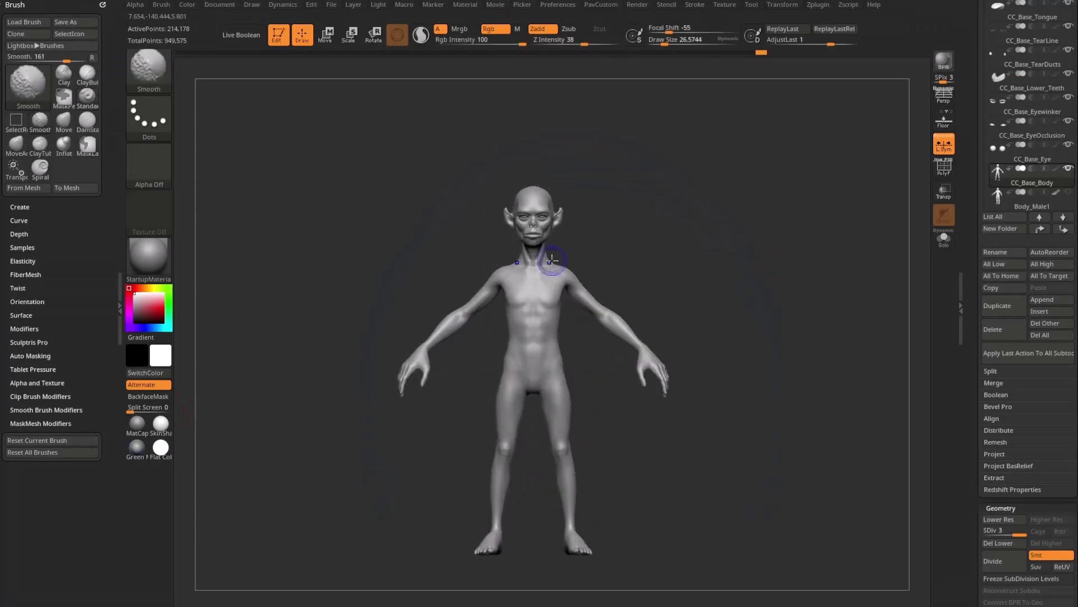
{"action": "left_click_drag", "start_coordinate": [758, 284], "coordinate": [795, 290]}
{"action": "left_click_drag", "start_coordinate": [970, 175], "coordinate": [966, 352]}
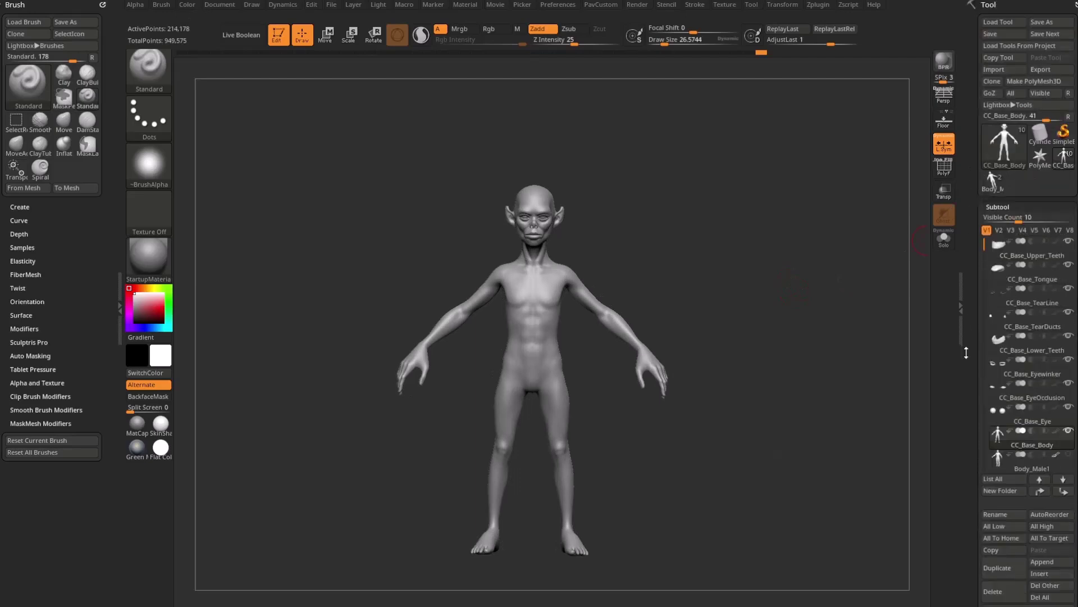
Save the sculpting project to the Desktop as GoblinDemo_001
{"action": "left_click", "coordinate": [332, 5]}
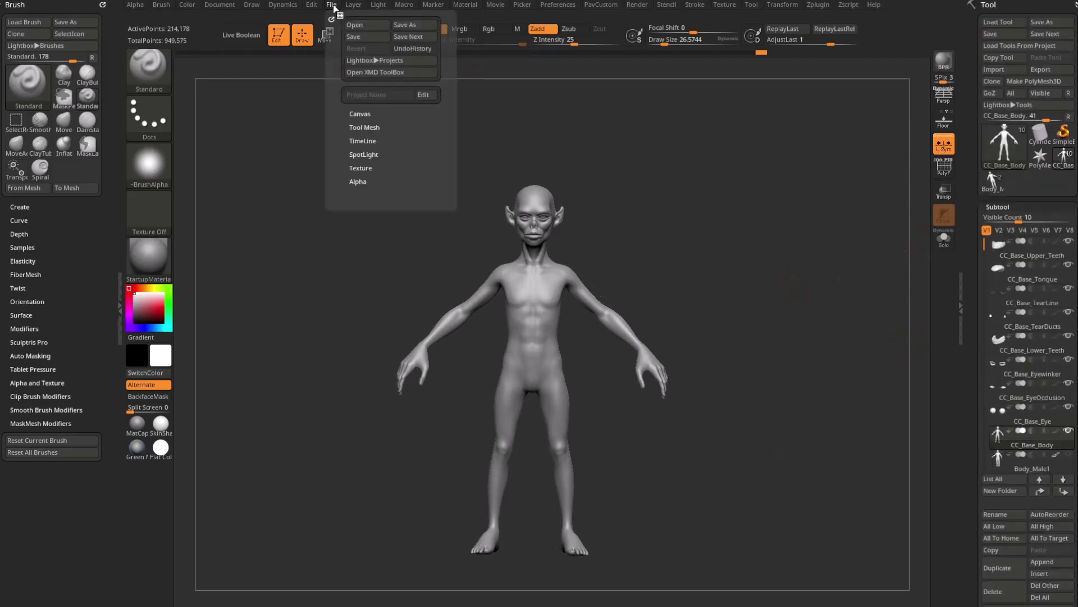
{"action": "left_click", "coordinate": [405, 25]}
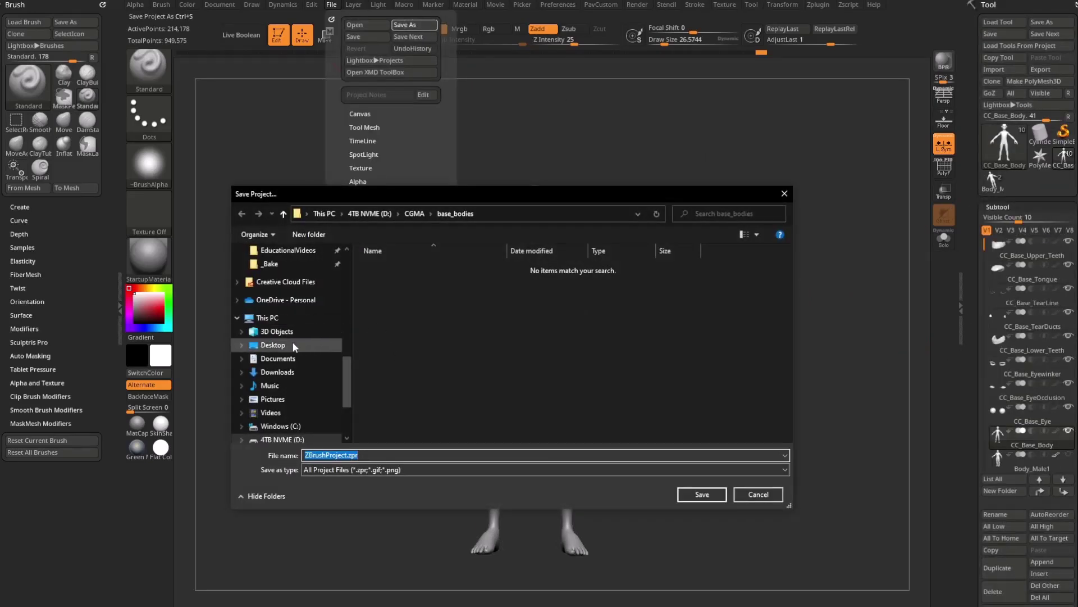
{"action": "left_click", "coordinate": [290, 343]}
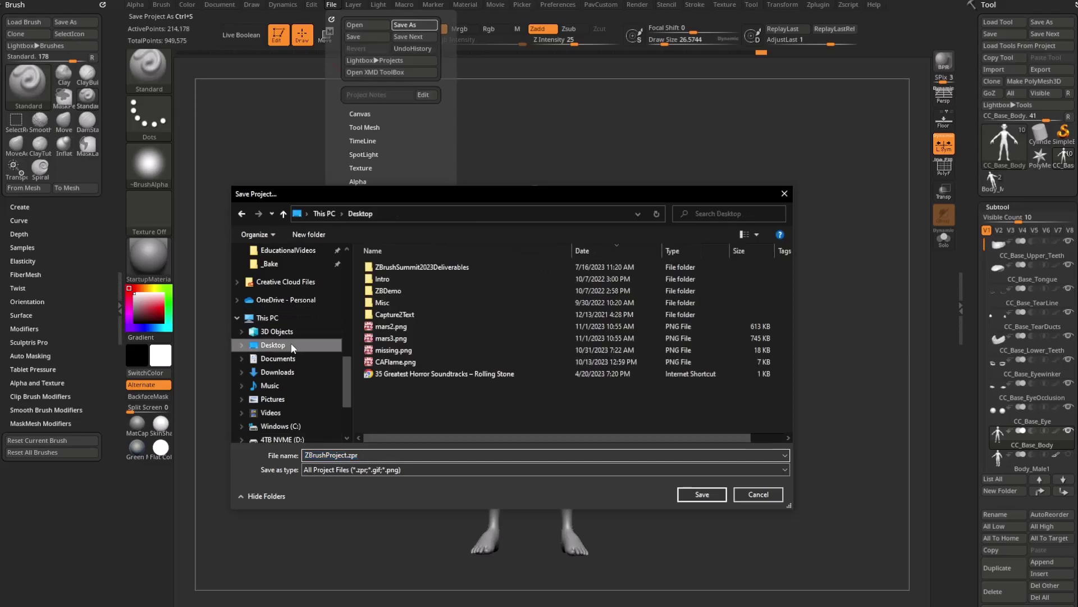
{"action": "left_click", "coordinate": [403, 452]}
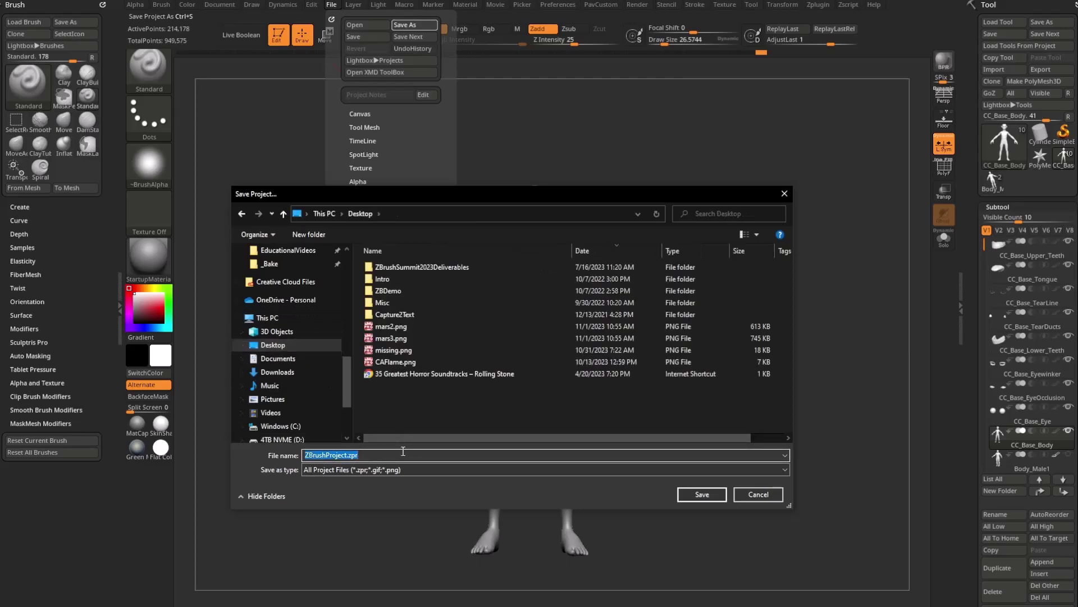
{"action": "type", "text": "GoblinDemo_001"}
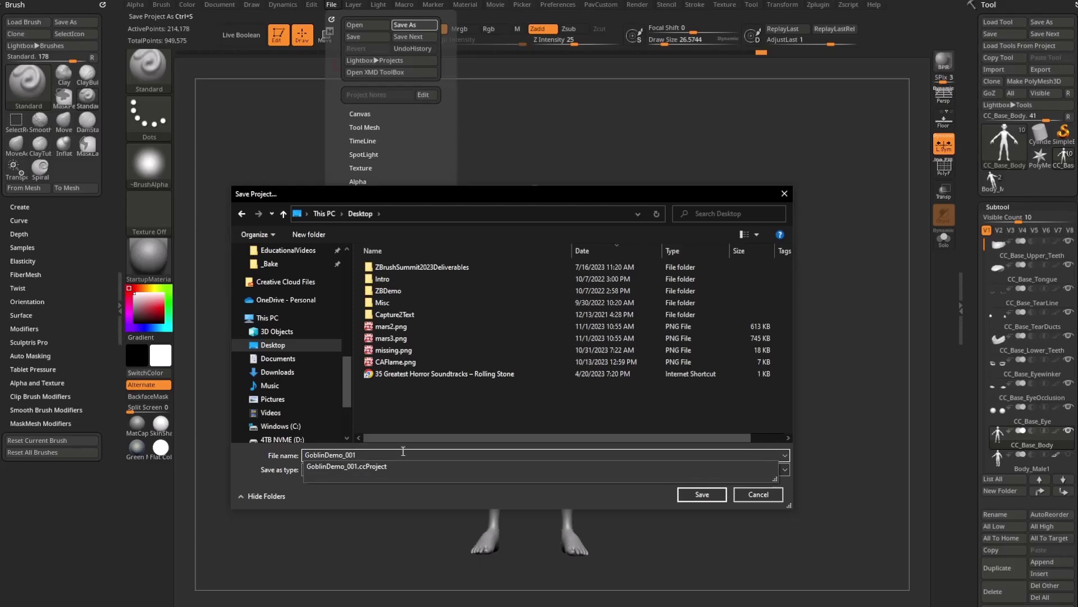
{"action": "left_click", "coordinate": [413, 494]}
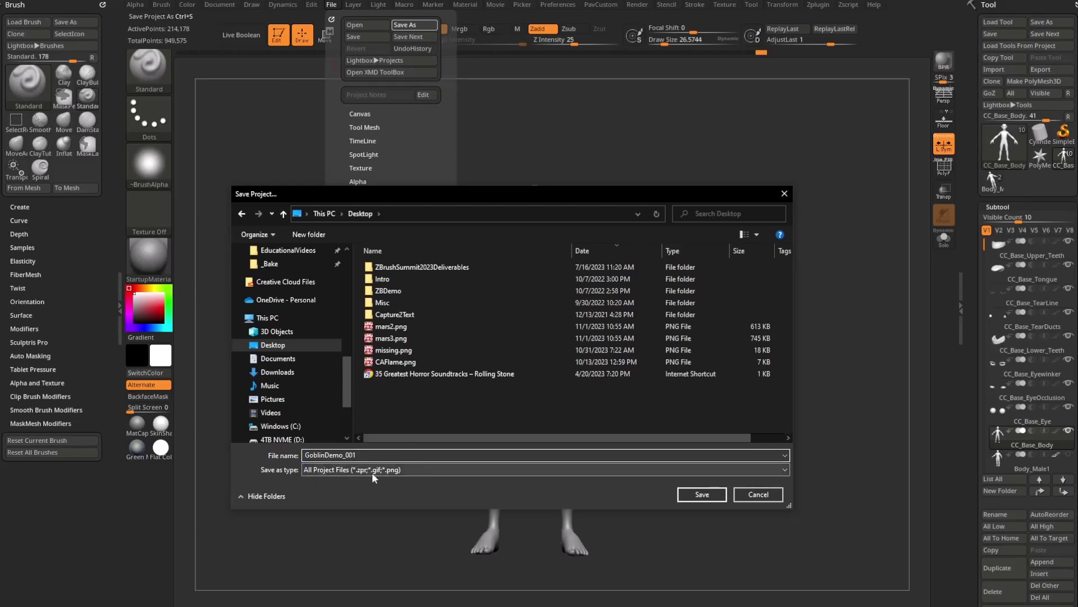
{"action": "left_click", "coordinate": [686, 493]}
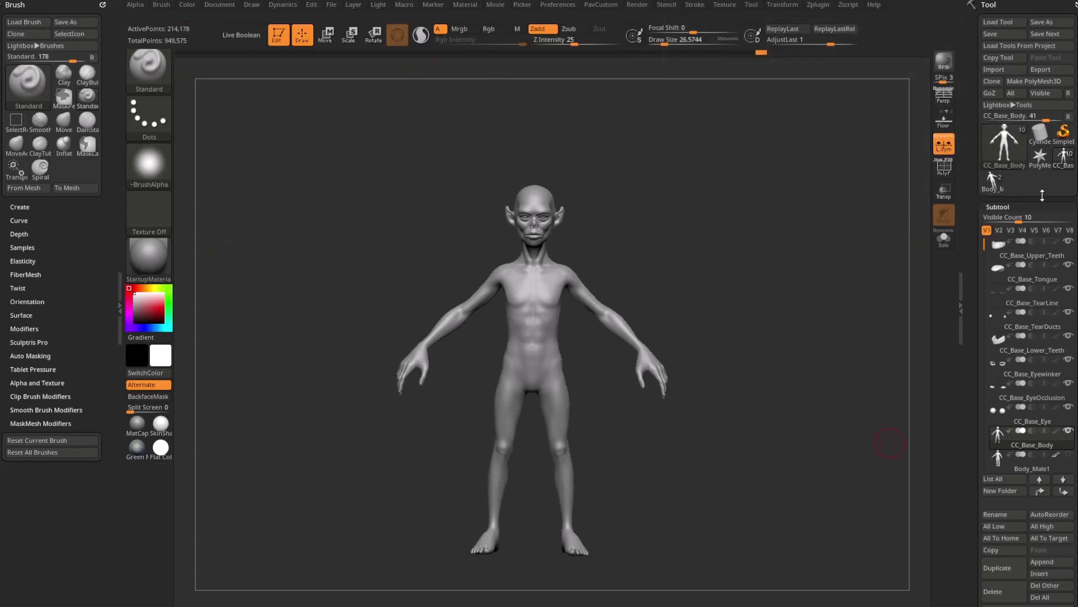
Switch to the separate Body_Male tool and delete all of its subtools
{"action": "mouse_move", "coordinate": [993, 187]}
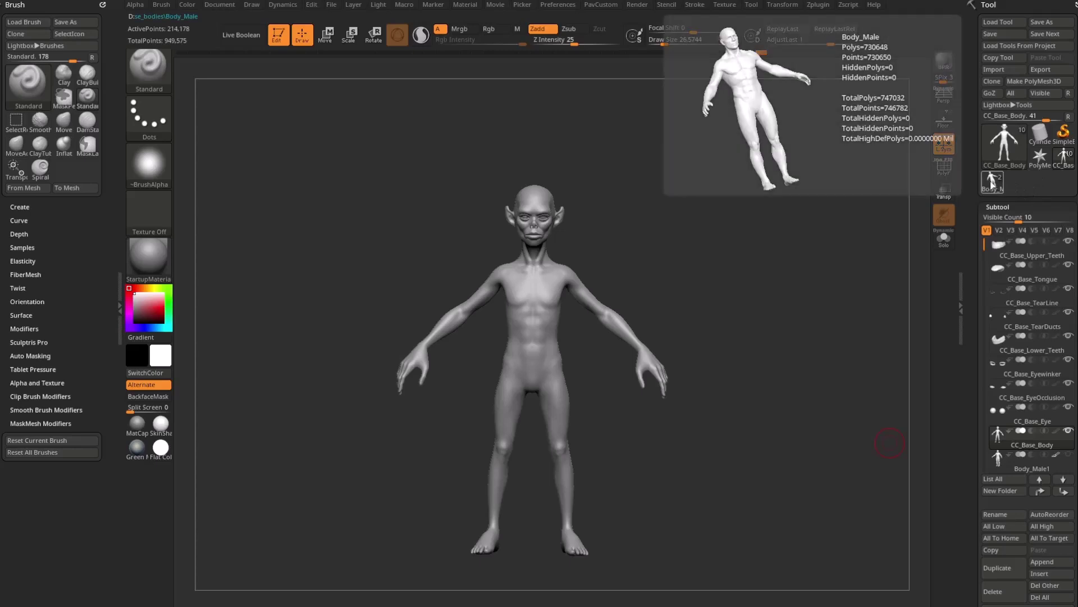
{"action": "left_click", "coordinate": [993, 183]}
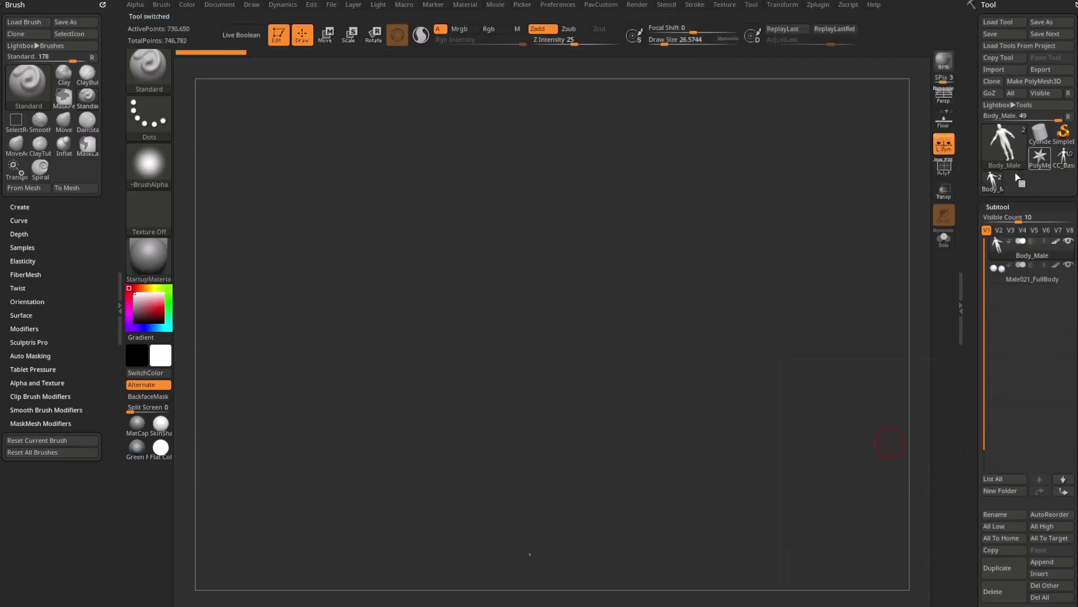
{"action": "mouse_move", "coordinate": [1071, 163]}
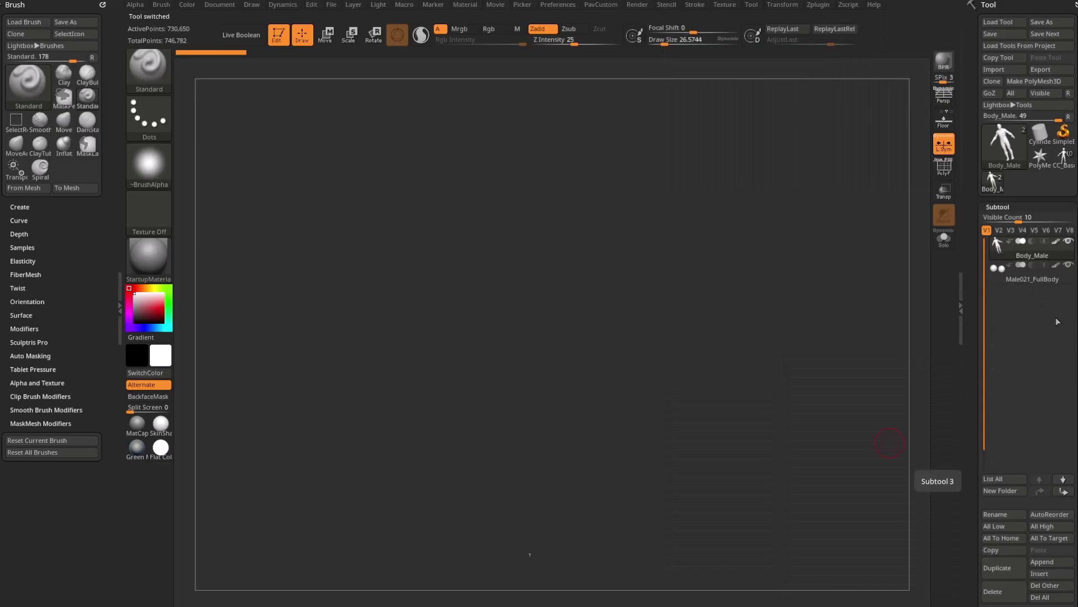
{"action": "left_click", "coordinate": [1044, 597]}
{"action": "left_click", "coordinate": [993, 604]}
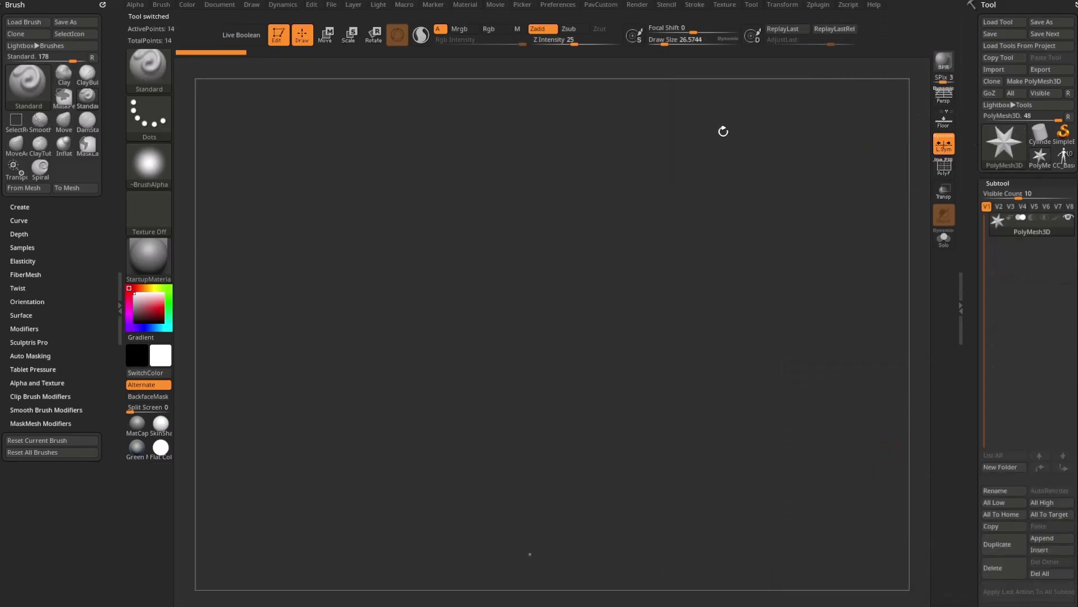
Return to the CC_Base_Body tool and save the project again
{"action": "left_click", "coordinate": [1062, 159]}
{"action": "left_click_drag", "start_coordinate": [818, 239], "coordinate": [814, 239]}
{"action": "left_click", "coordinate": [332, 4]}
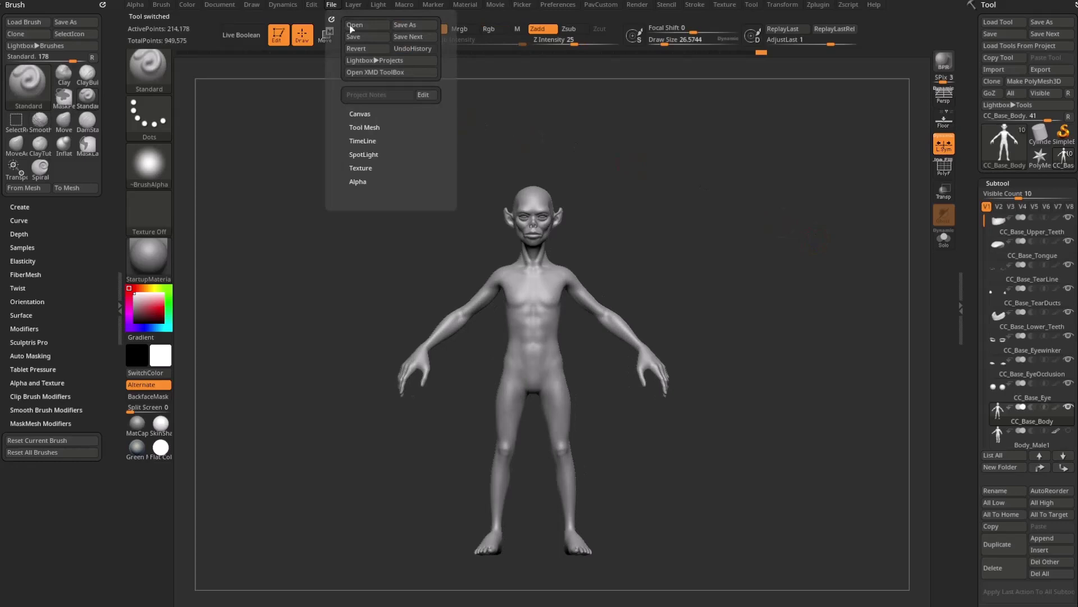
{"action": "left_click", "coordinate": [370, 39]}
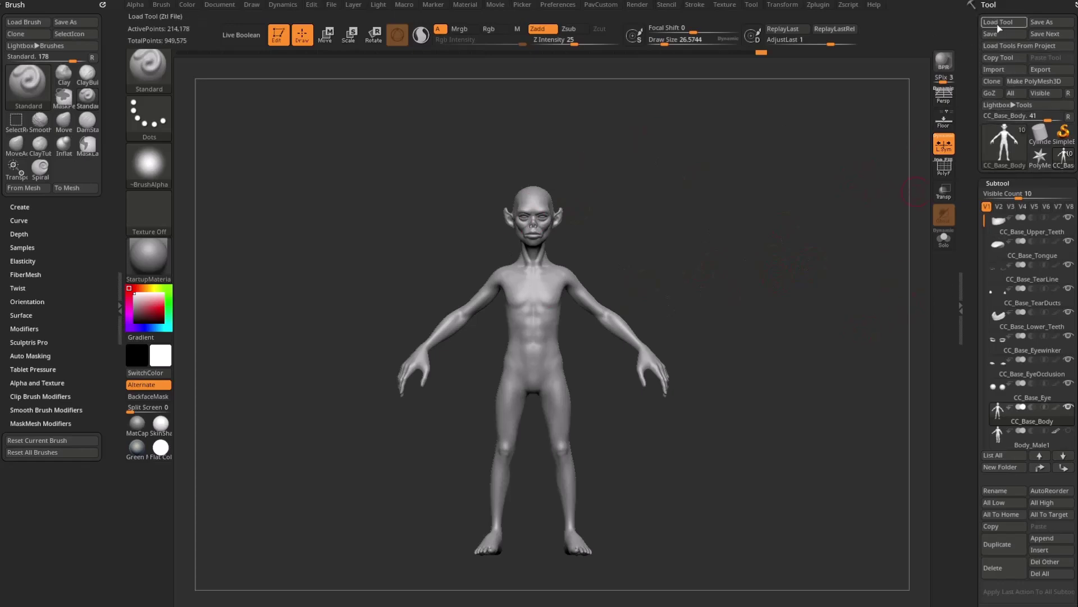
Make CC_Base_Upper_Teeth the active subtool
{"action": "left_click_drag", "start_coordinate": [971, 148], "coordinate": [970, 138]}
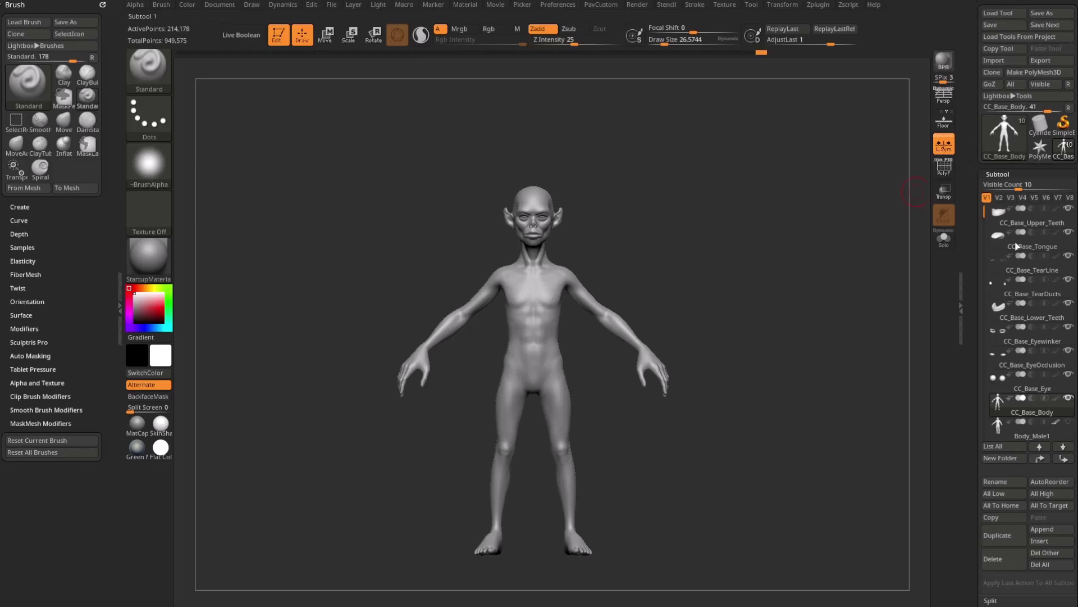
{"action": "left_click", "coordinate": [1003, 223]}
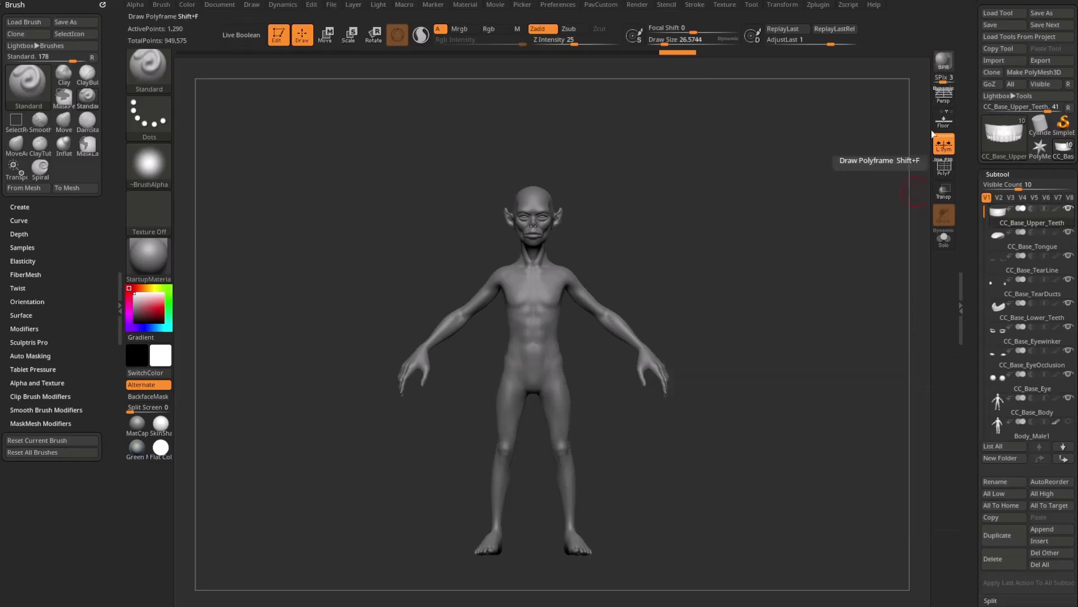
Append a PolyMesh3D star as a new subtool and move it to the top of the subtool list
{"action": "left_click_drag", "start_coordinate": [974, 19], "coordinate": [979, 31]}
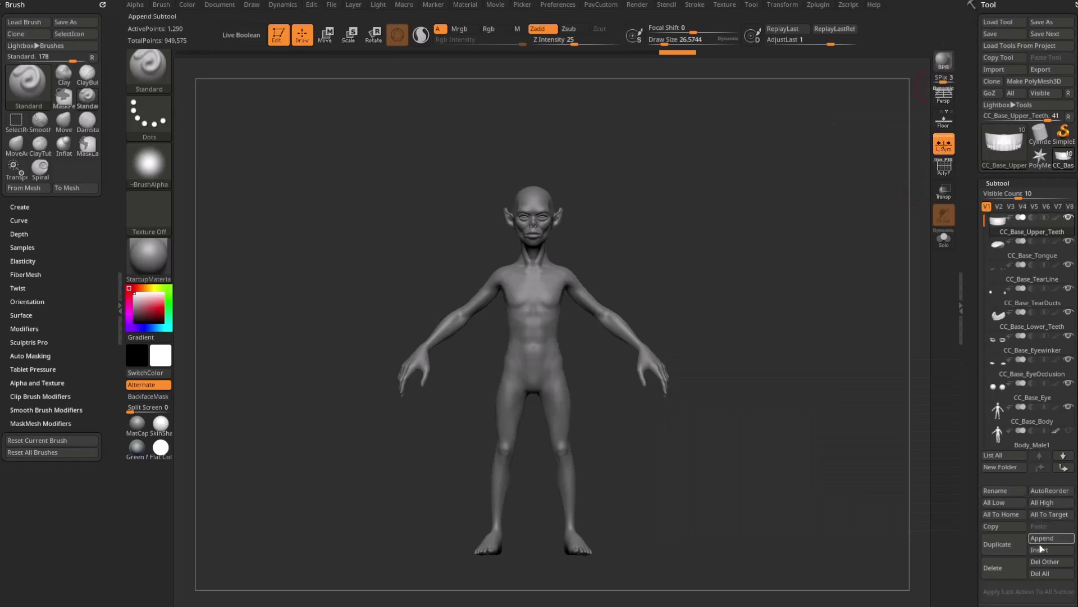
{"action": "left_click", "coordinate": [1052, 537]}
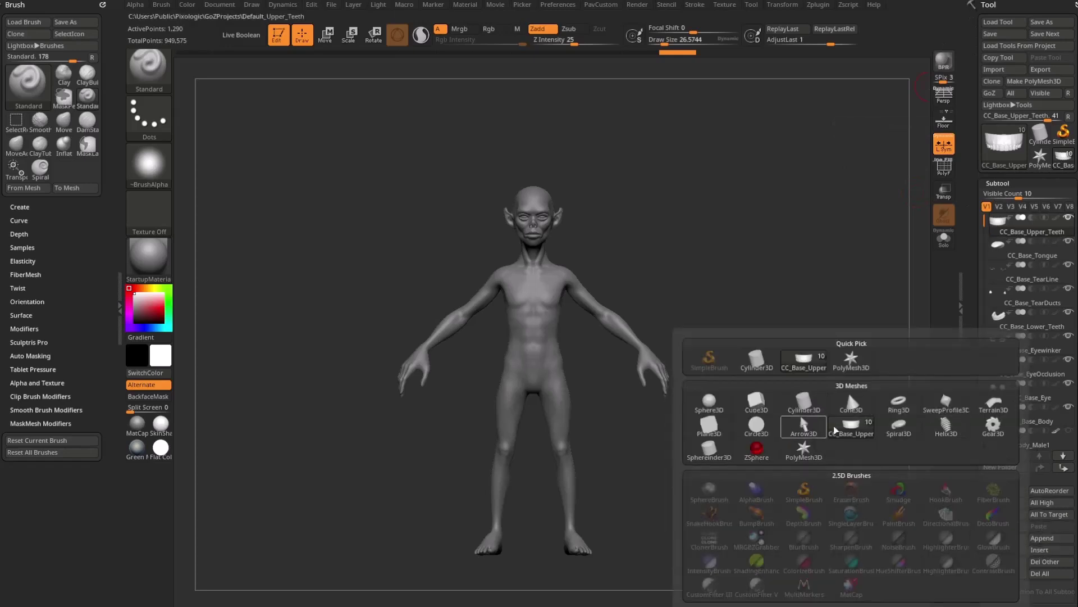
{"action": "left_click", "coordinate": [815, 448]}
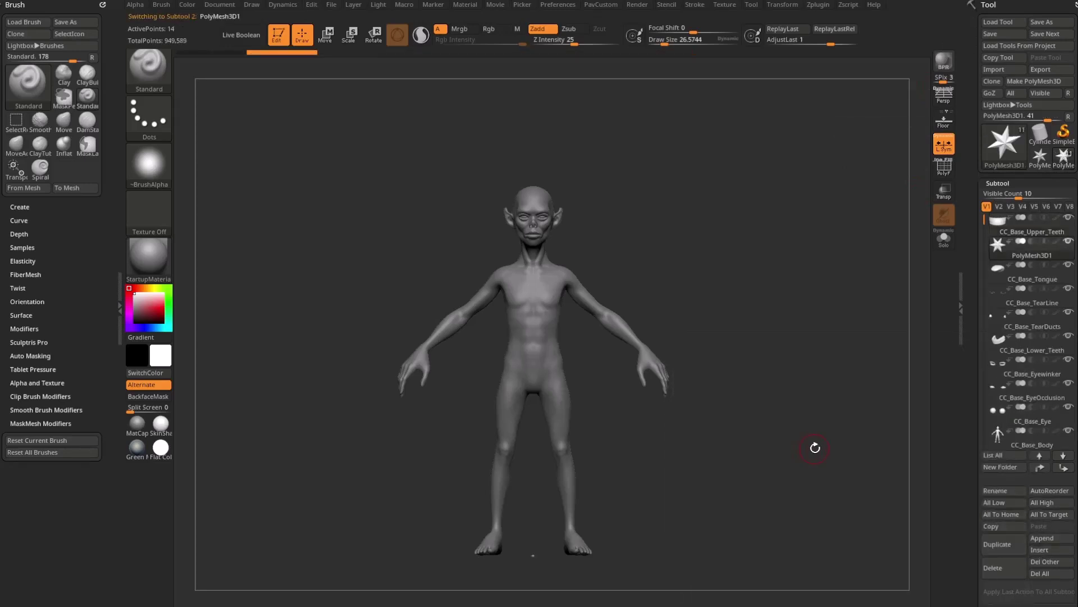
{"action": "left_click", "coordinate": [1040, 455]}
{"action": "mouse_move", "coordinate": [1035, 253]}
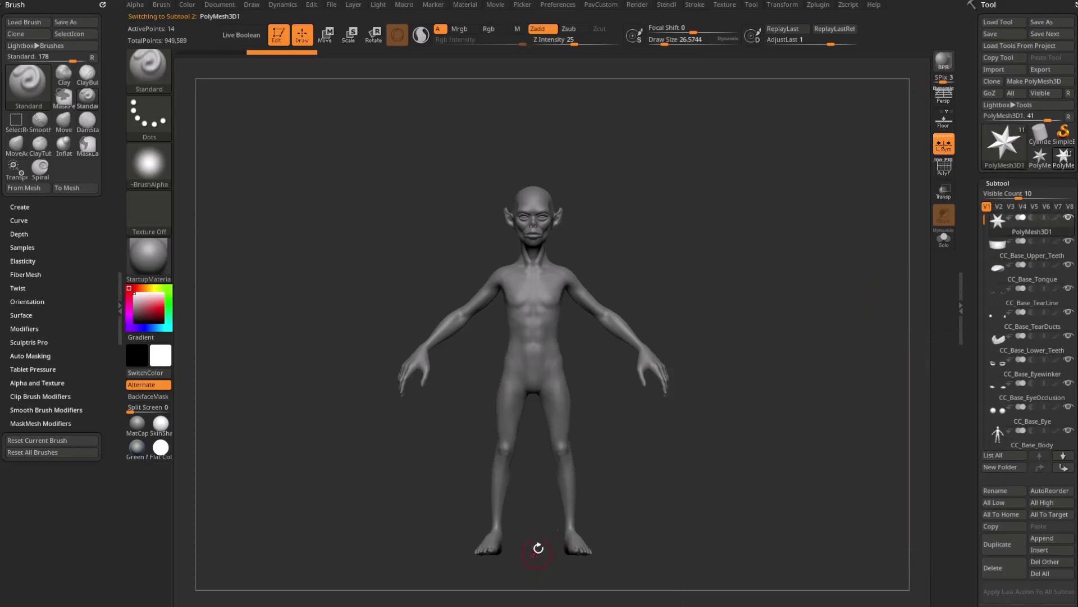
Hide the star subtool and make CC_Base_Body the active subtool
{"action": "left_click_drag", "start_coordinate": [539, 547], "coordinate": [546, 275]}
{"action": "key", "text": "w"}
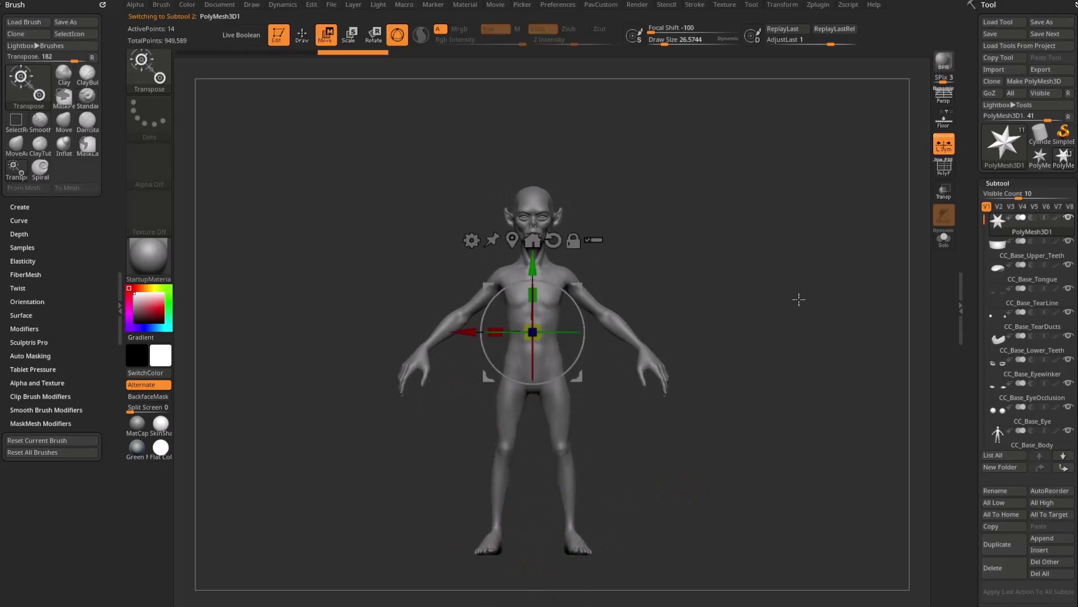
{"action": "mouse_move", "coordinate": [798, 299]}
{"action": "left_mouse_down"}
{"action": "mouse_move", "coordinate": [643, 323]}
{"action": "mouse_move", "coordinate": [744, 291]}
{"action": "left_mouse_up"}
{"action": "key", "text": "q"}
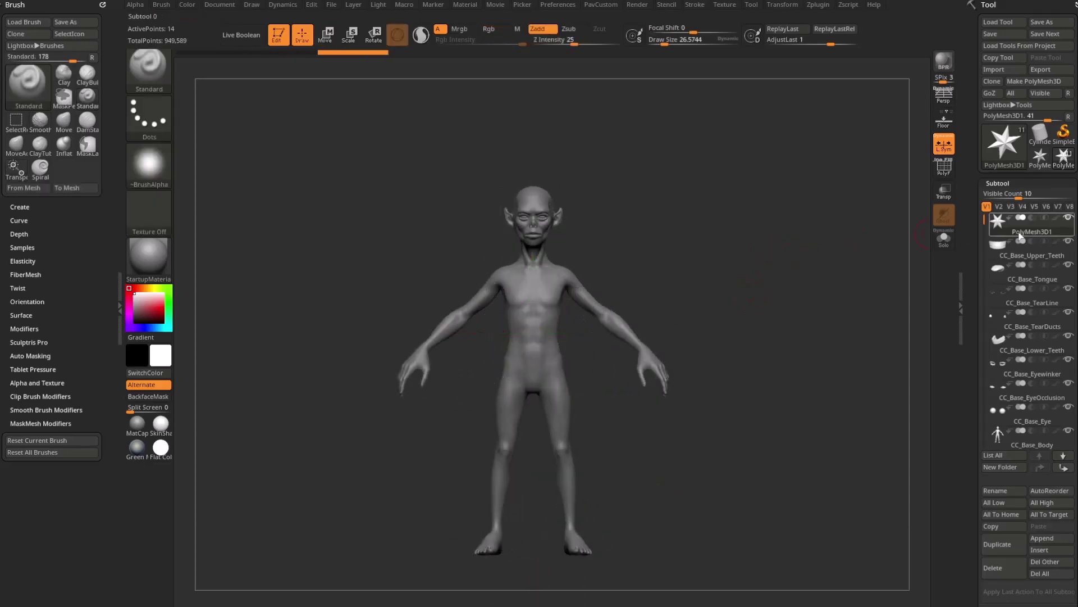
{"action": "left_click", "coordinate": [992, 242]}
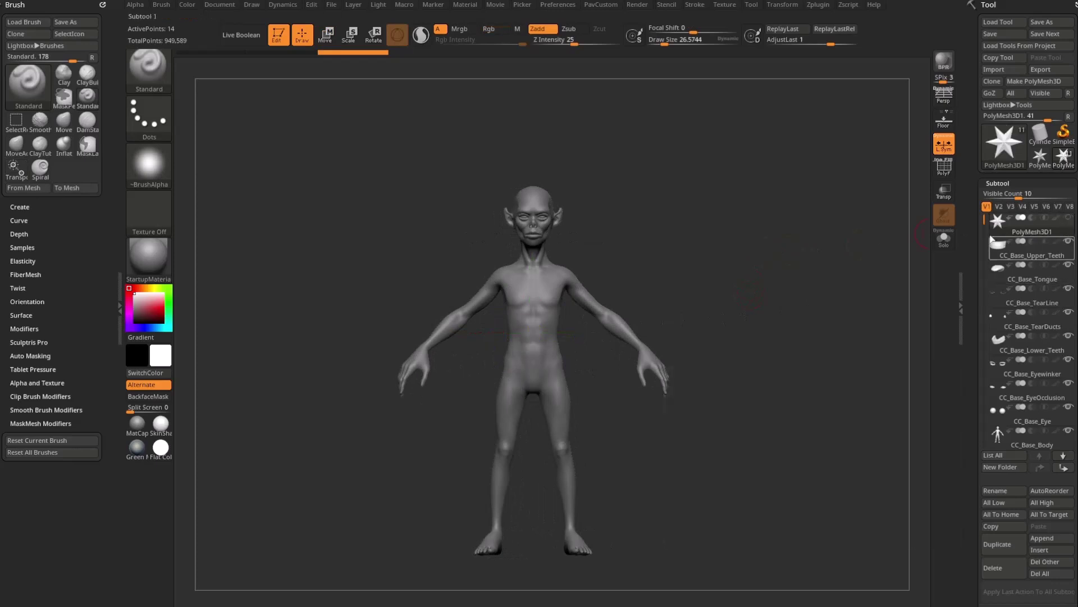
{"action": "left_click_drag", "start_coordinate": [984, 219], "coordinate": [978, 280]}
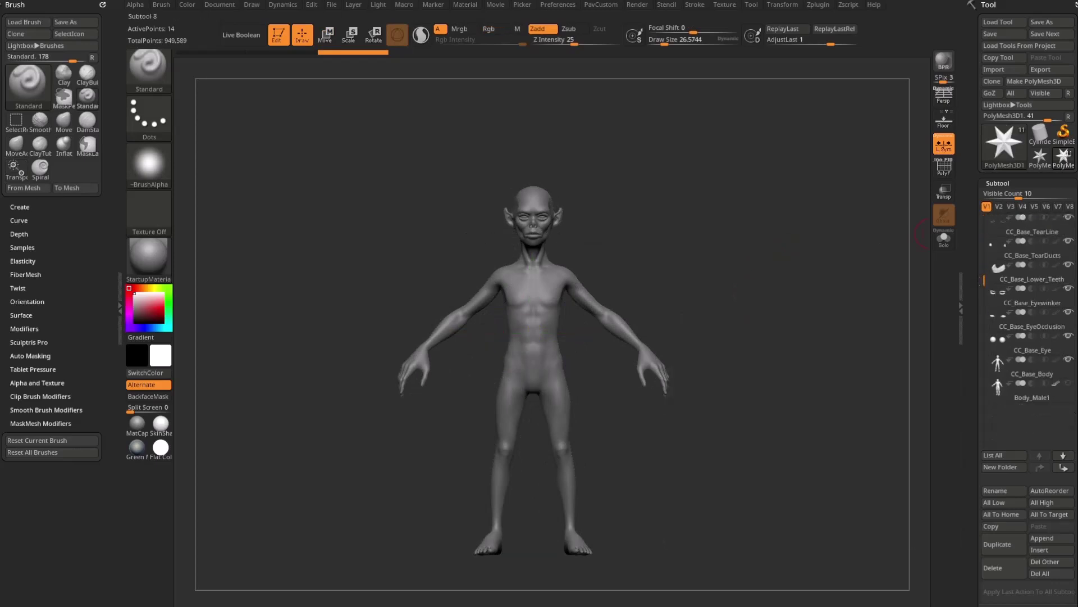
{"action": "left_click", "coordinate": [534, 322], "text": "alt"}
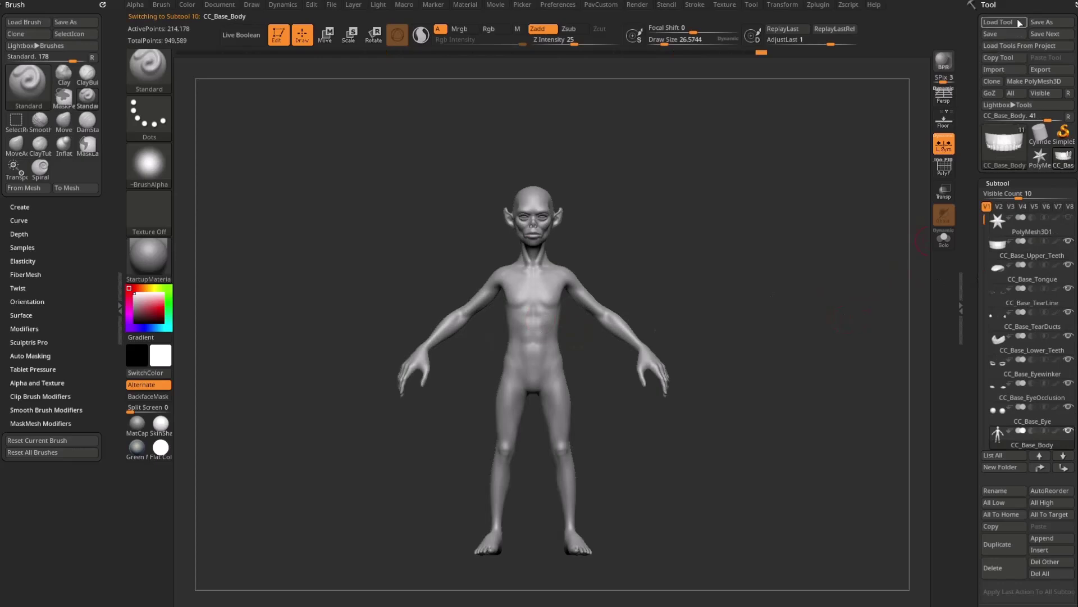
Save the tool to the Desktop under the file name test
{"action": "left_click", "coordinate": [1050, 22]}
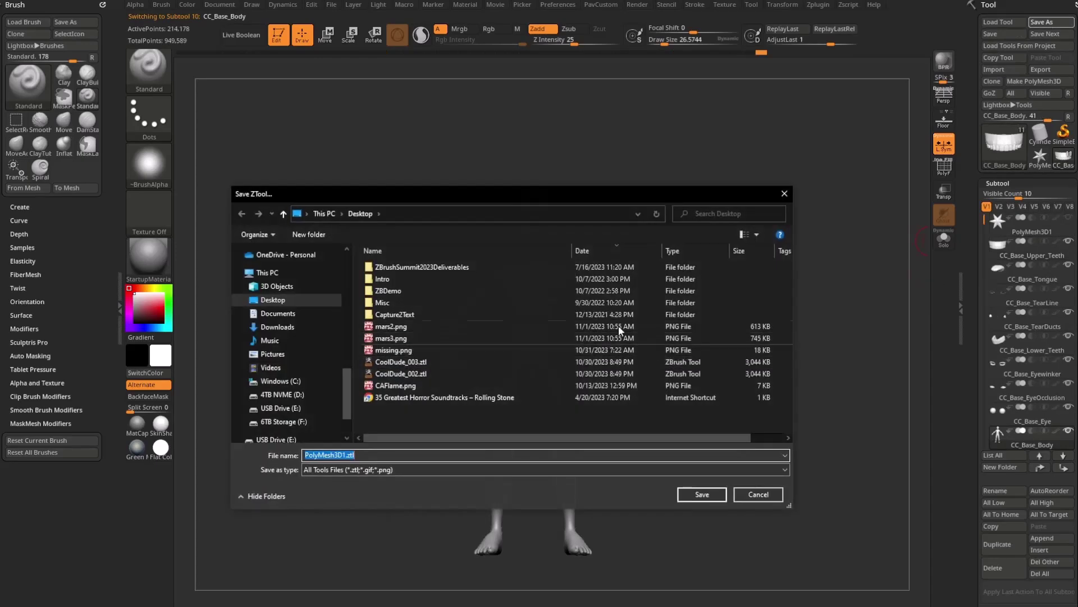
{"action": "type", "text": "test"}
{"action": "left_click", "coordinate": [702, 494]}
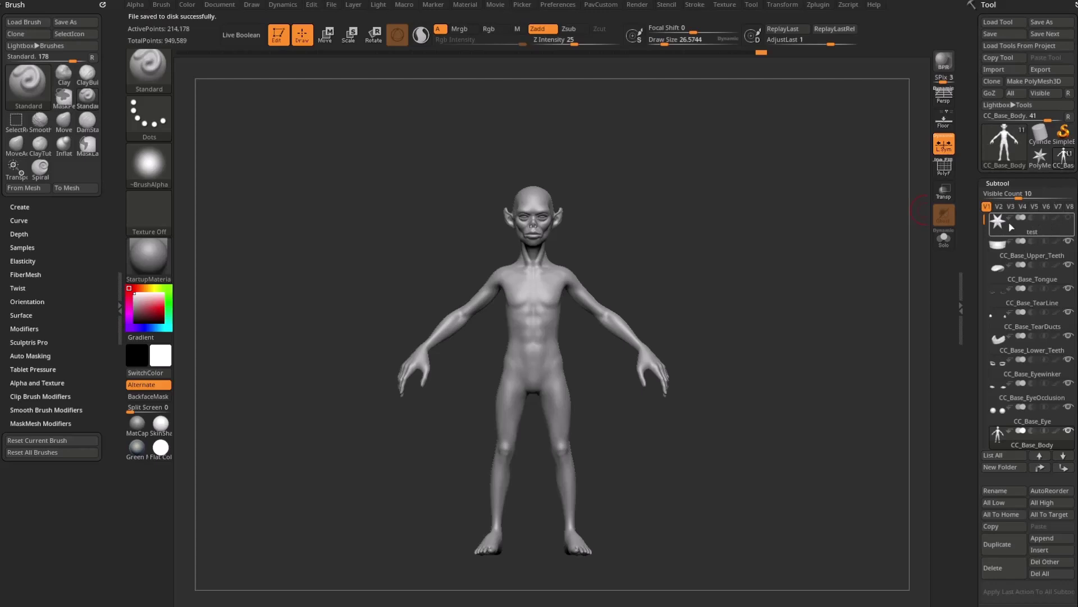
Select the star subtool and delete it from the tool
{"action": "left_click", "coordinate": [1011, 247]}
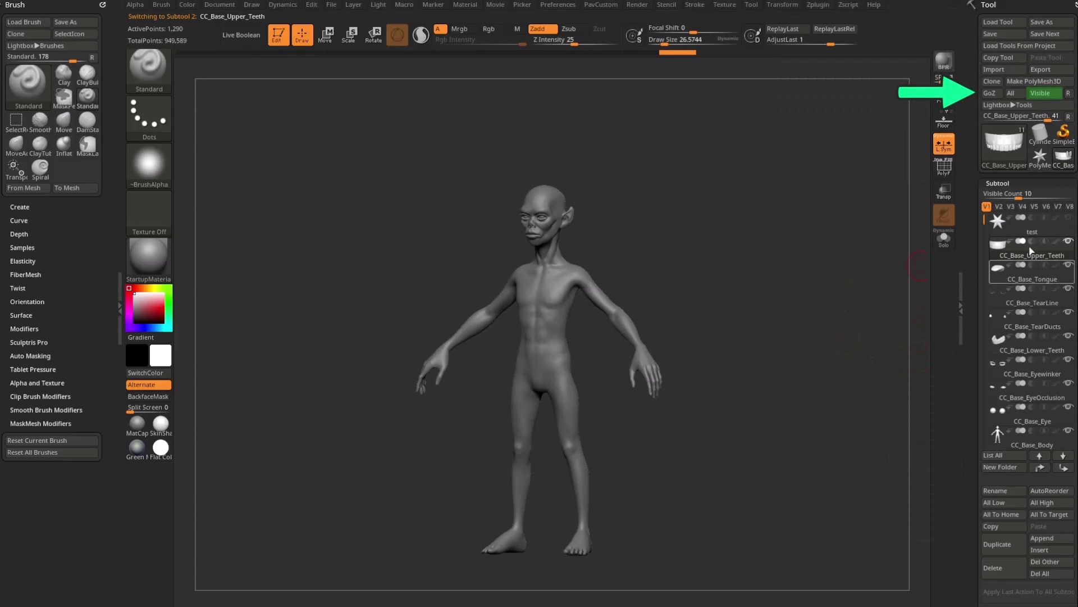
{"action": "left_click", "coordinate": [1023, 229]}
{"action": "left_click_drag", "start_coordinate": [969, 284], "coordinate": [970, 239]}
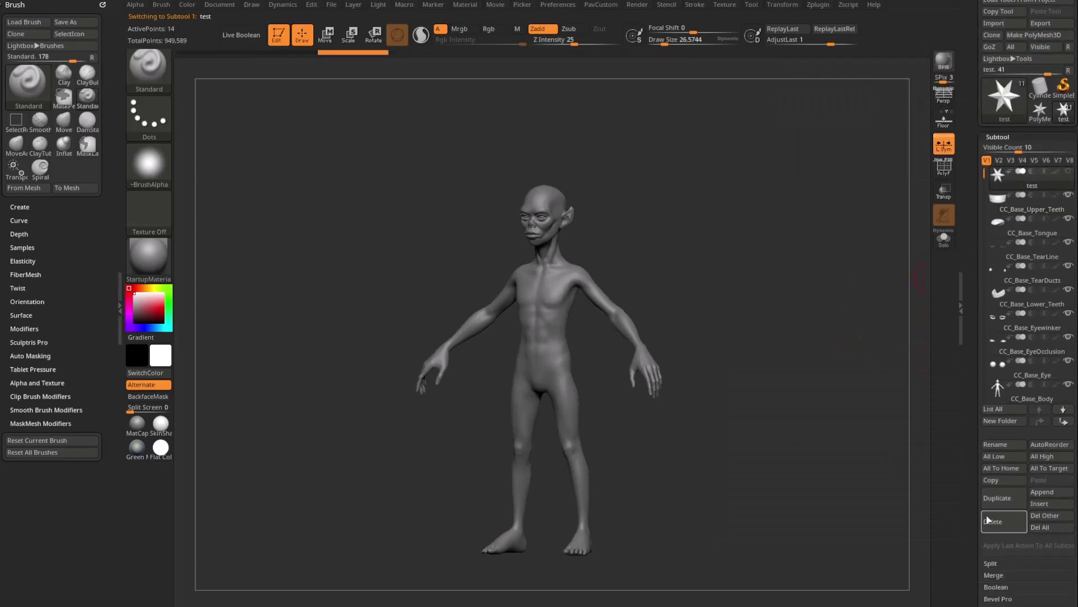
{"action": "scroll", "coordinate": [969, 147], "scroll_direction": "up", "scroll_amount": 1}
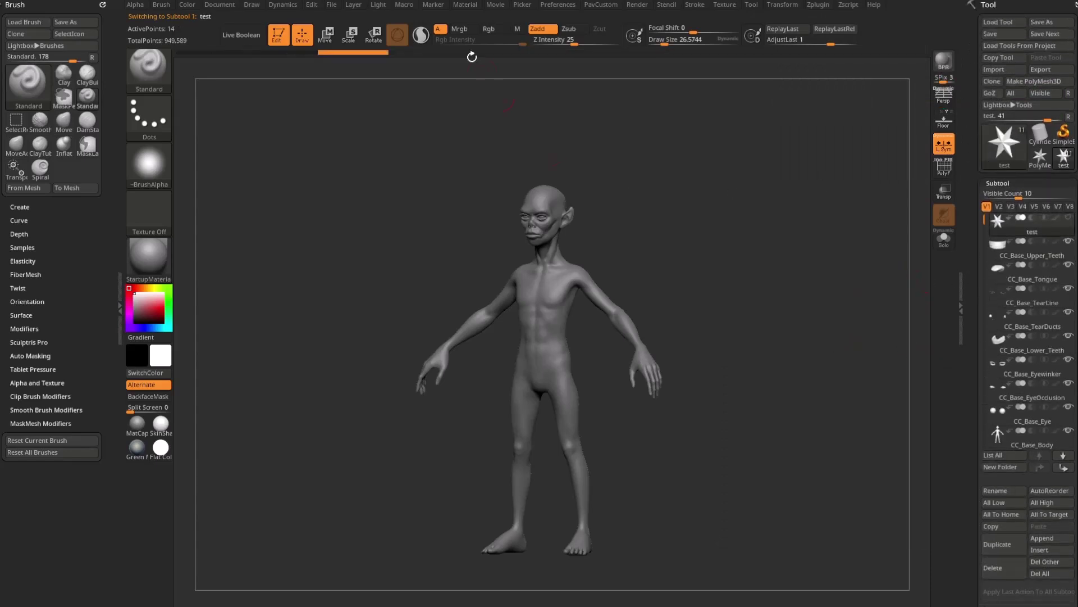
{"action": "scroll", "coordinate": [973, 405], "scroll_direction": "down", "scroll_amount": 2}
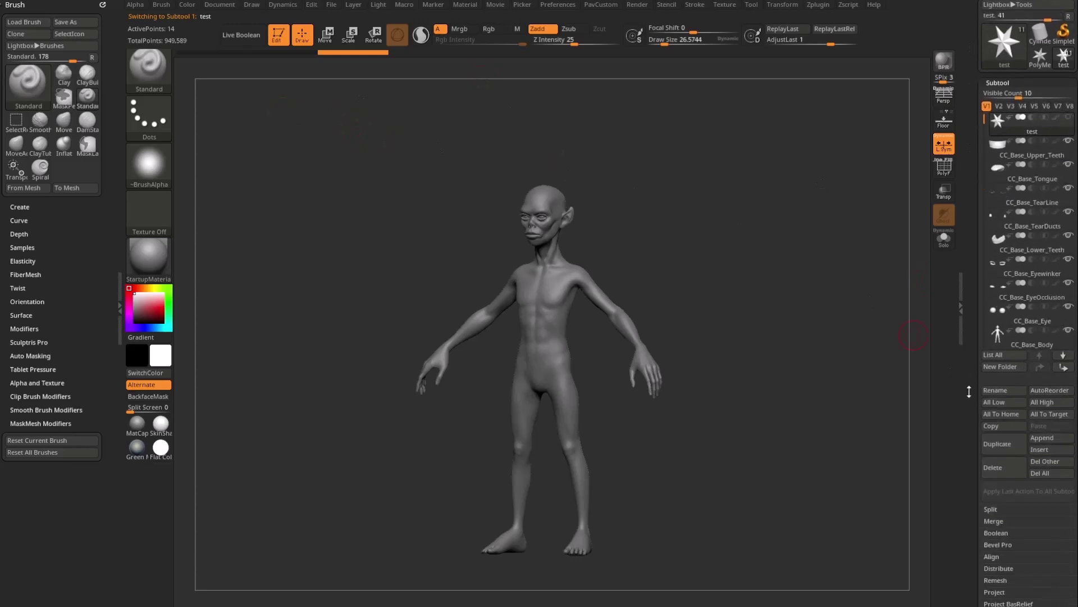
{"action": "left_click", "coordinate": [998, 476]}
{"action": "left_click", "coordinate": [946, 487]}
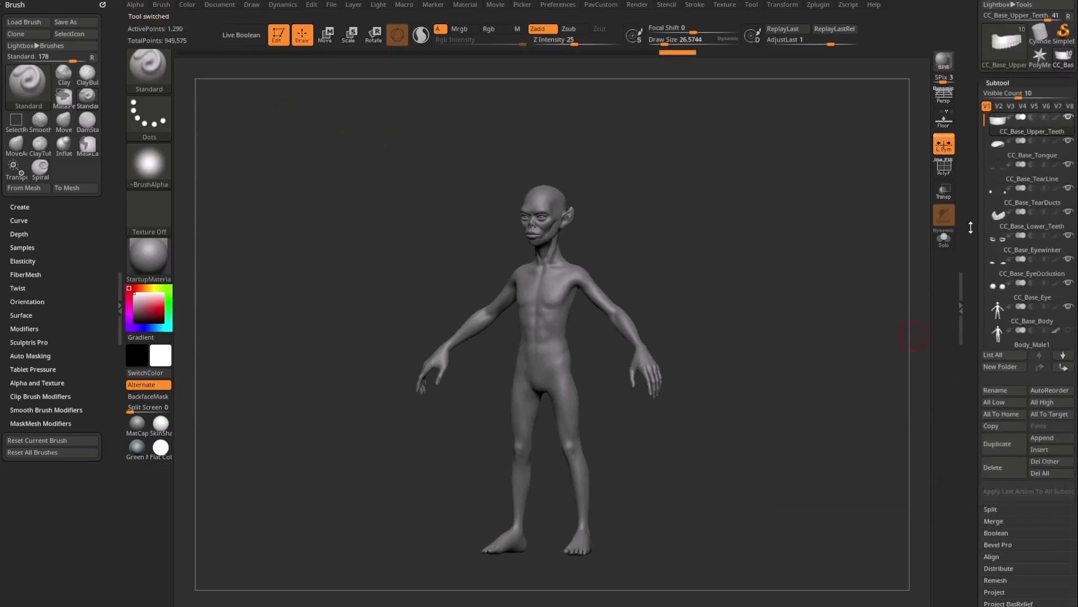
Exit ZBrush
{"action": "scroll", "coordinate": [970, 227], "scroll_direction": "up", "scroll_amount": 2}
{"action": "left_click", "coordinate": [332, 5]}
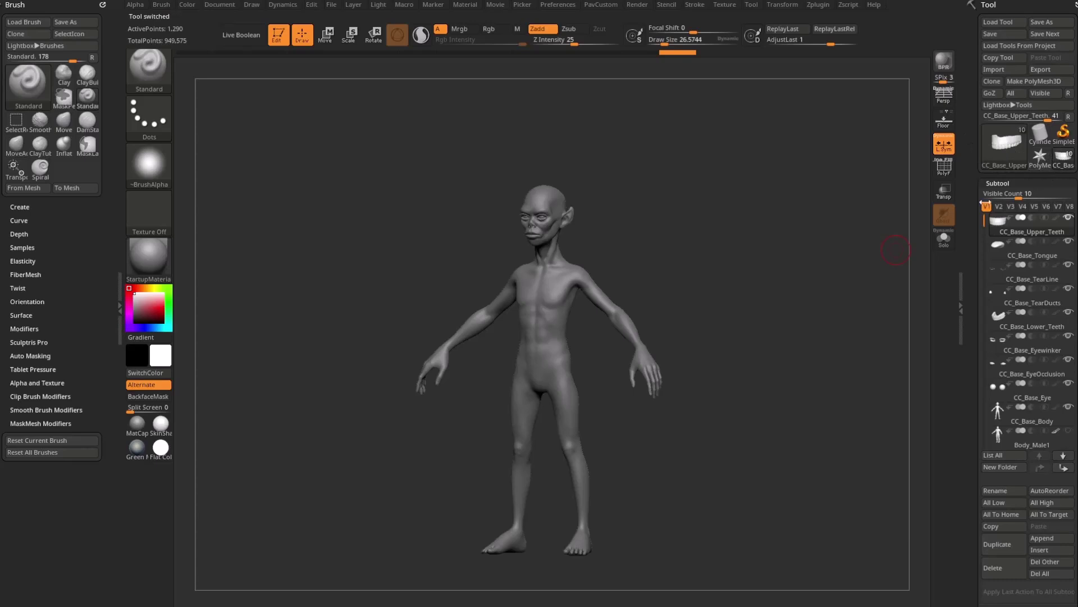
{"action": "left_click_drag", "start_coordinate": [854, 233], "coordinate": [882, 244]}
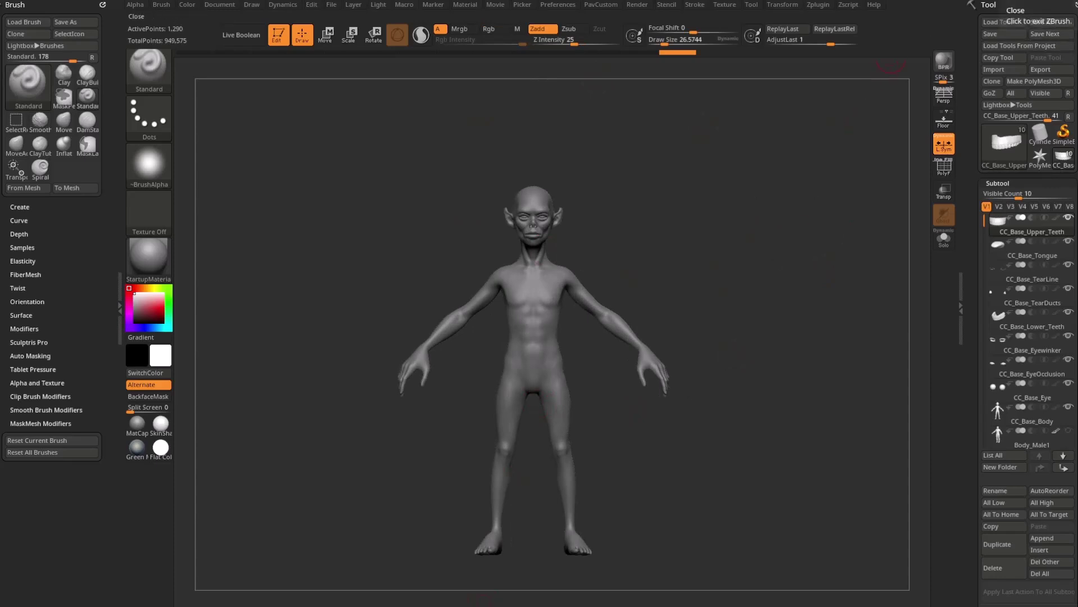
{"action": "left_click", "coordinate": [1072, 4]}
{"action": "left_click", "coordinate": [647, 328]}
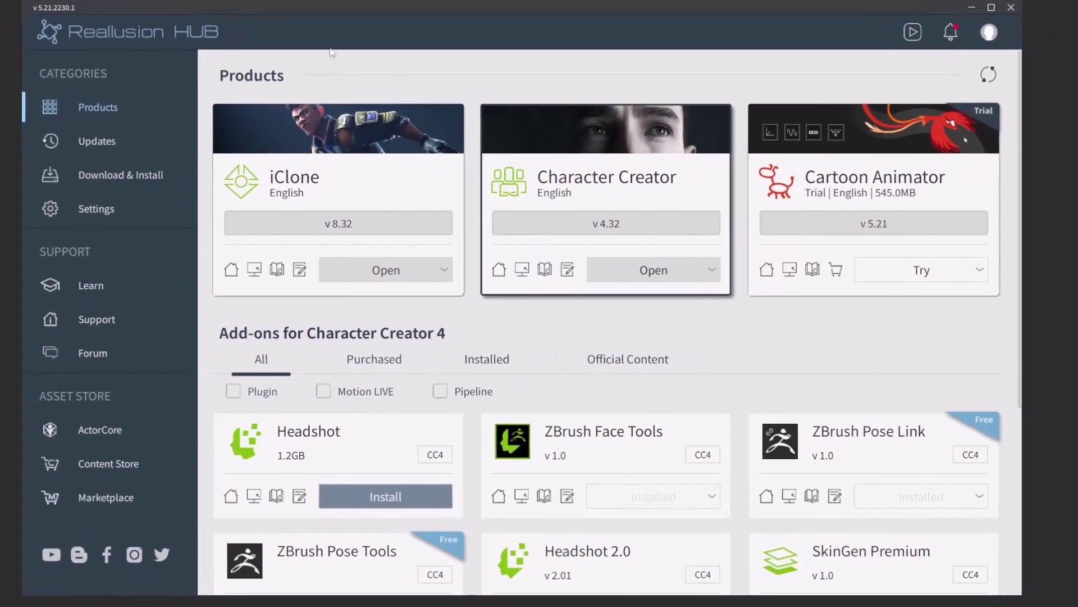
Launch Character Creator from Reallusion Hub and open GoblinDemo_001.ccProject from the Desktop
{"action": "left_click", "coordinate": [634, 275]}
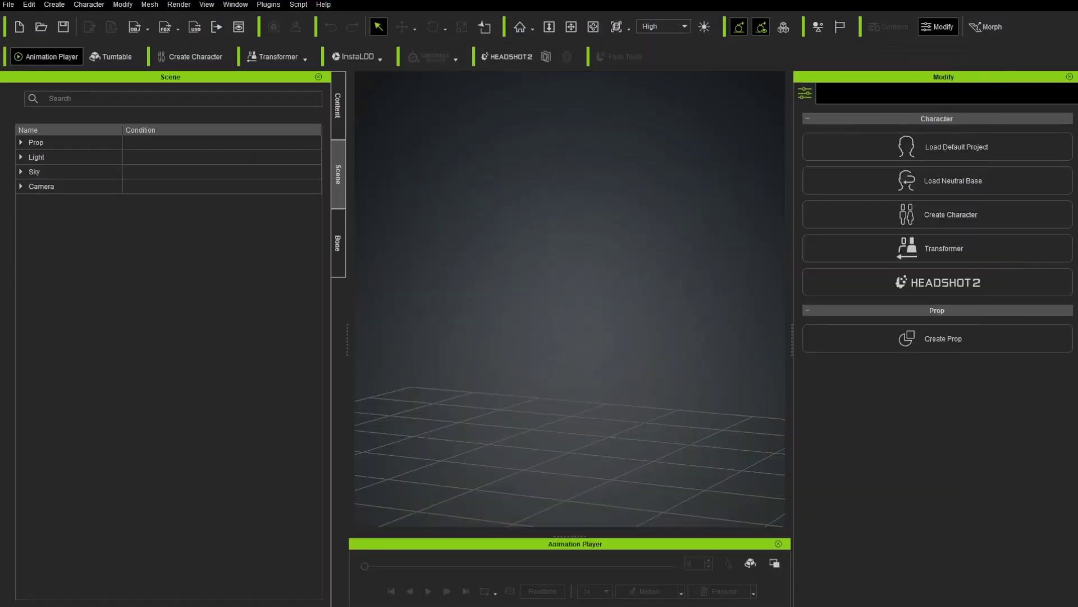
{"action": "left_click", "coordinate": [11, 9]}
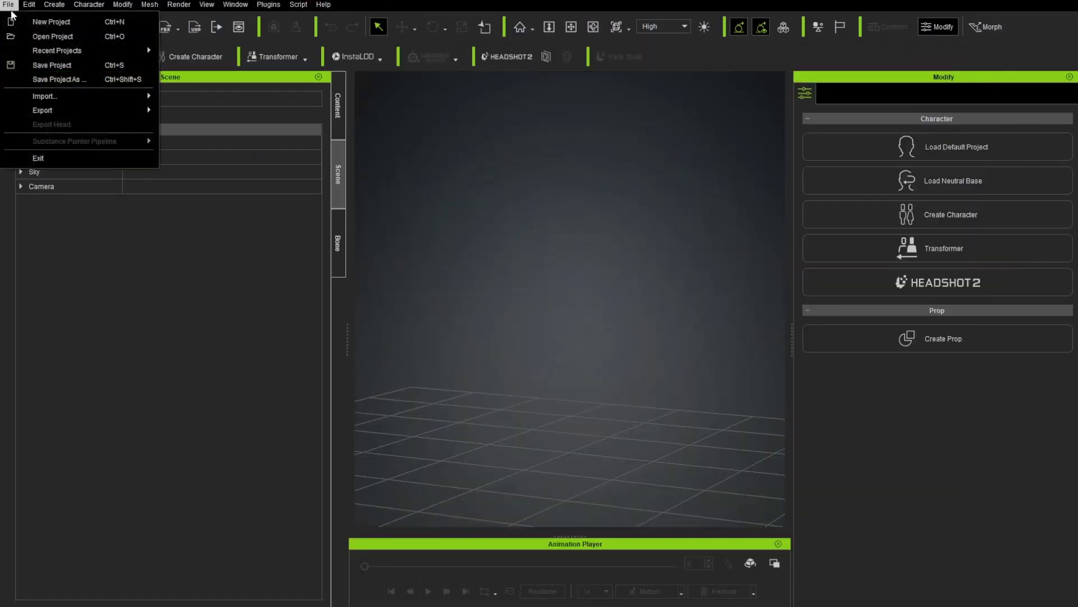
{"action": "left_click", "coordinate": [43, 33]}
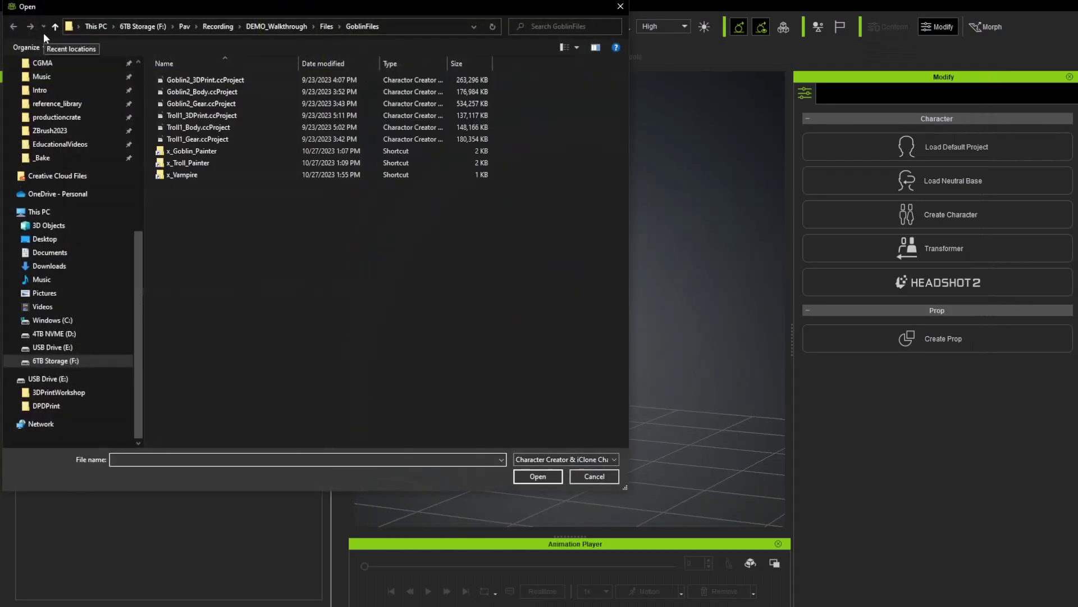
{"action": "left_click", "coordinate": [64, 241]}
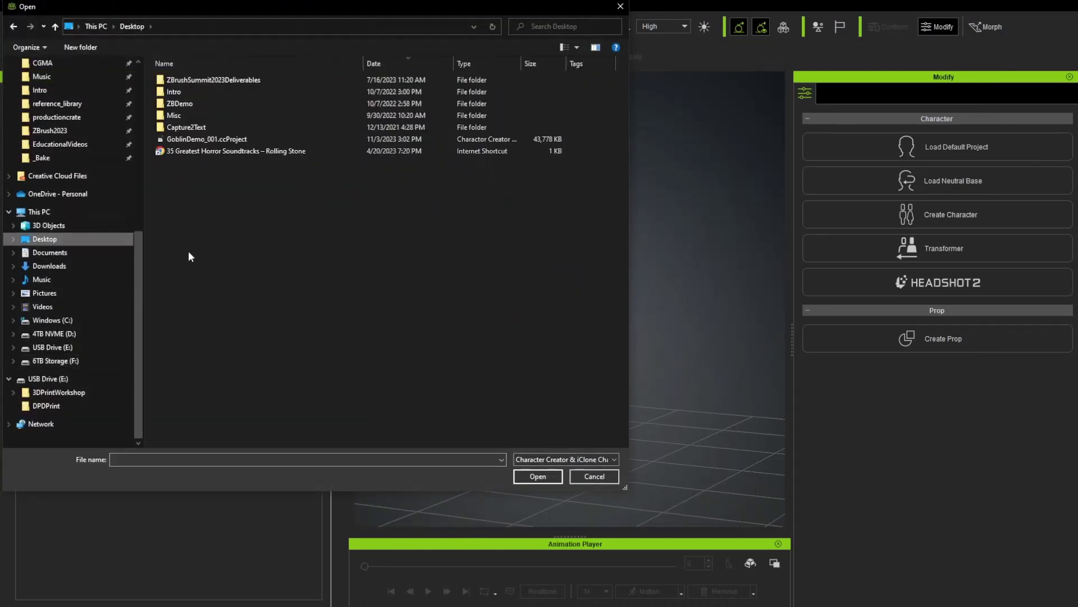
{"action": "double_click", "coordinate": [213, 139]}
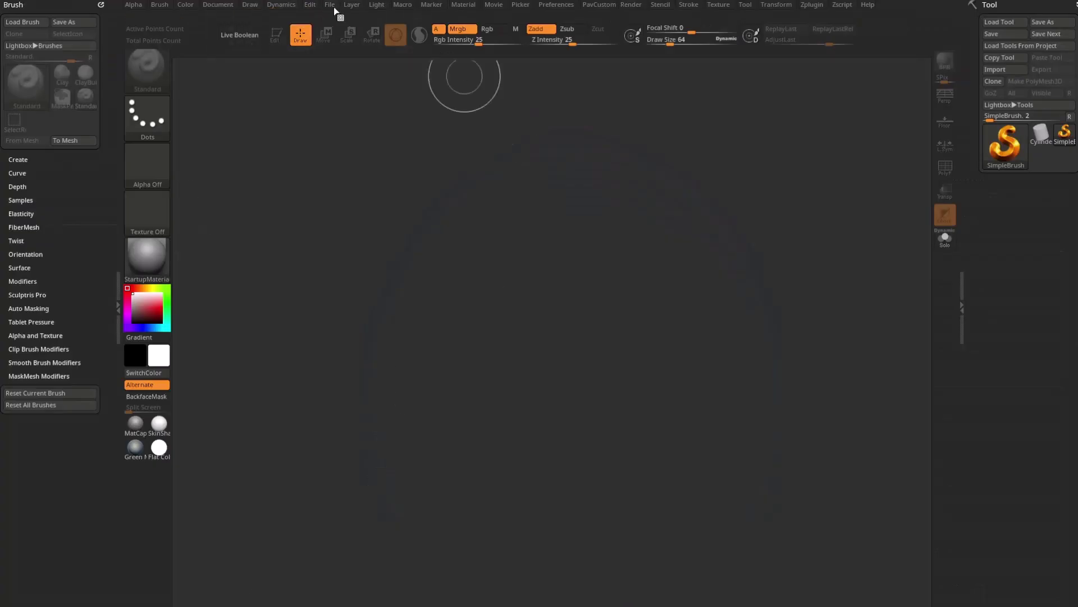
Switch to ZBrush, open the GoblinDemo_001.zpr project from the Desktop, and enlarge the goblin in the view
{"action": "left_click", "coordinate": [333, 6]}
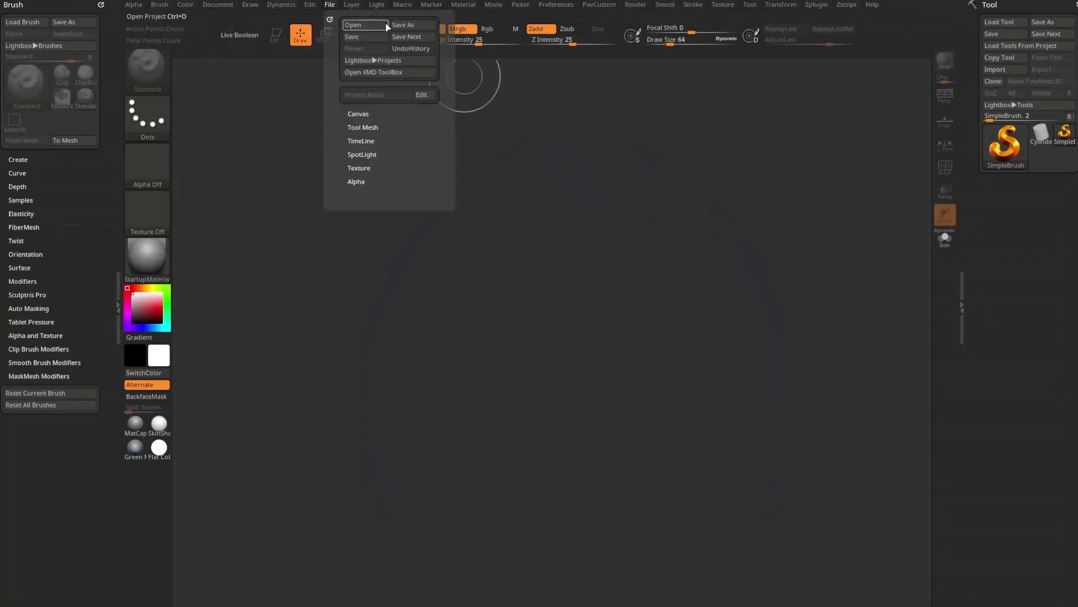
{"action": "left_click", "coordinate": [385, 26]}
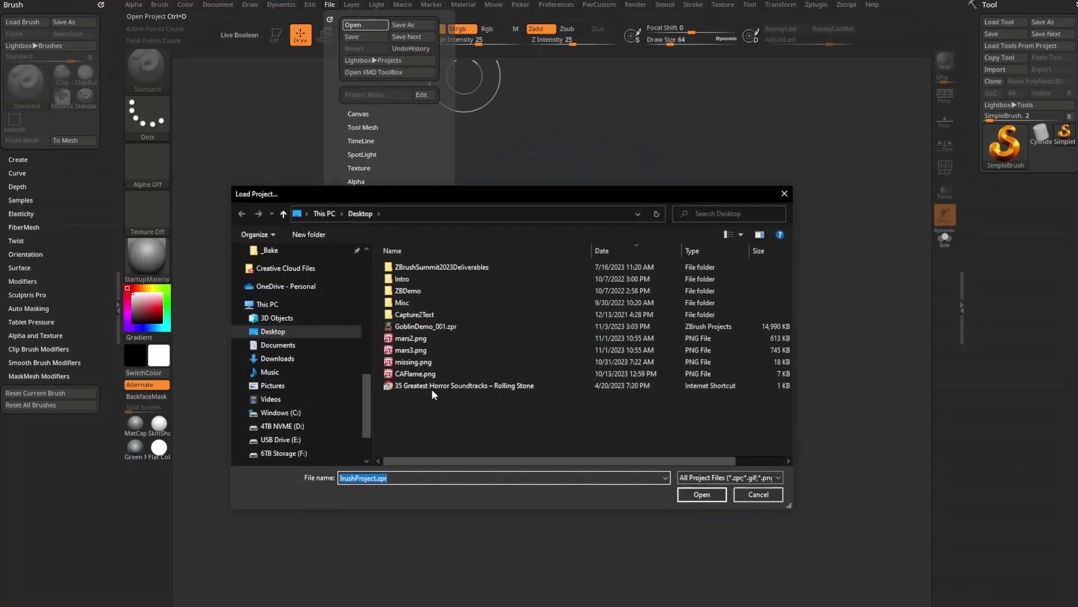
{"action": "double_click", "coordinate": [437, 326]}
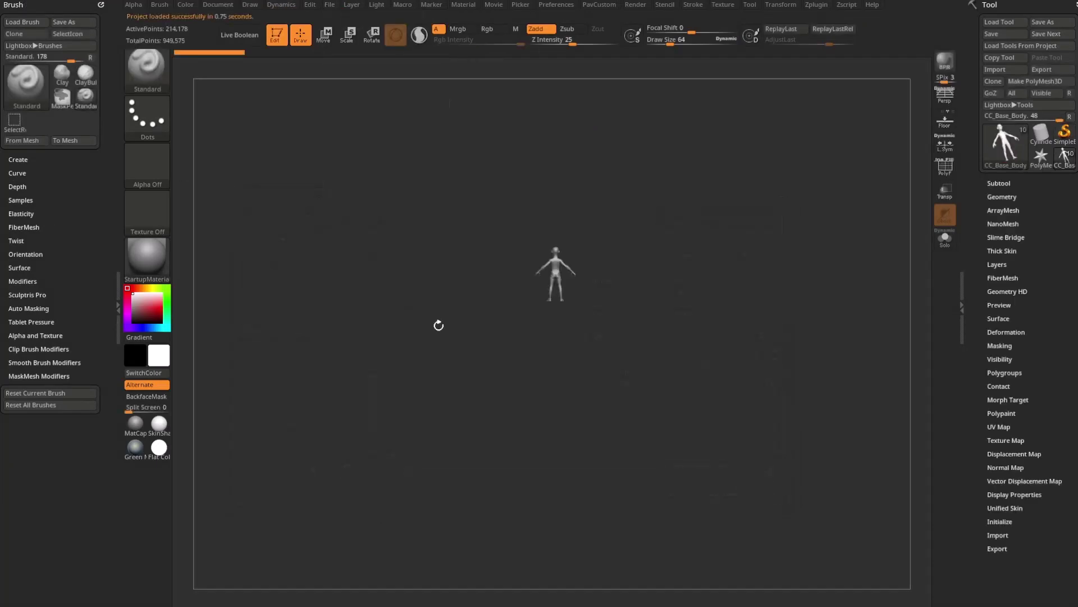
{"action": "mouse_move", "coordinate": [757, 264]}
{"action": "left_mouse_down", "text": "shift"}
{"action": "mouse_move", "coordinate": [641, 270]}
{"action": "mouse_move", "coordinate": [814, 419]}
{"action": "mouse_move", "coordinate": [761, 429]}
{"action": "mouse_move", "coordinate": [772, 410]}
{"action": "left_mouse_up", "text": "shift"}
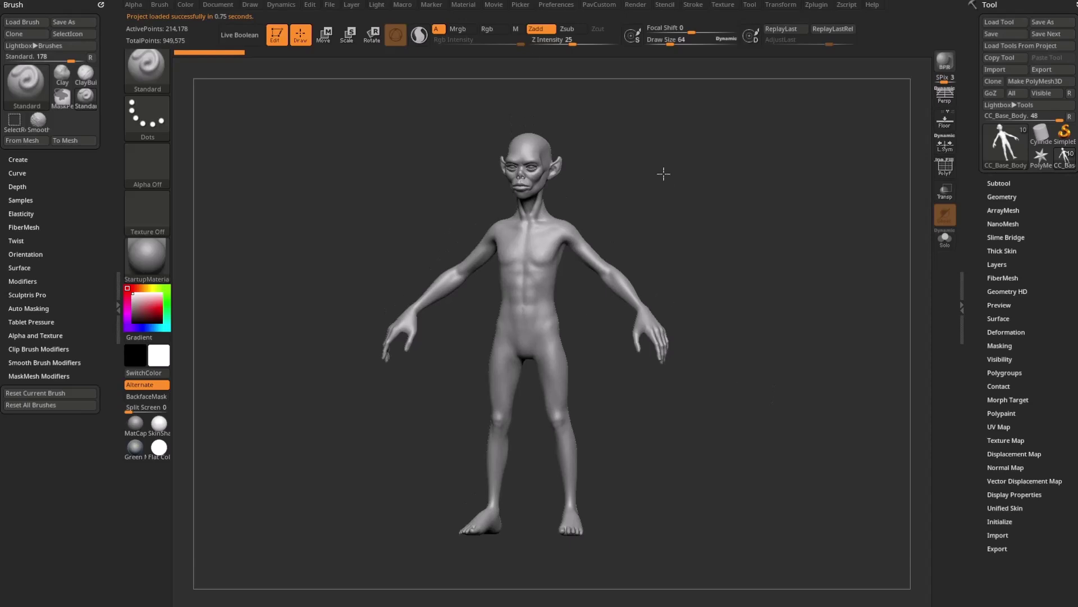
{"action": "left_click_drag", "start_coordinate": [799, 211], "coordinate": [792, 223]}
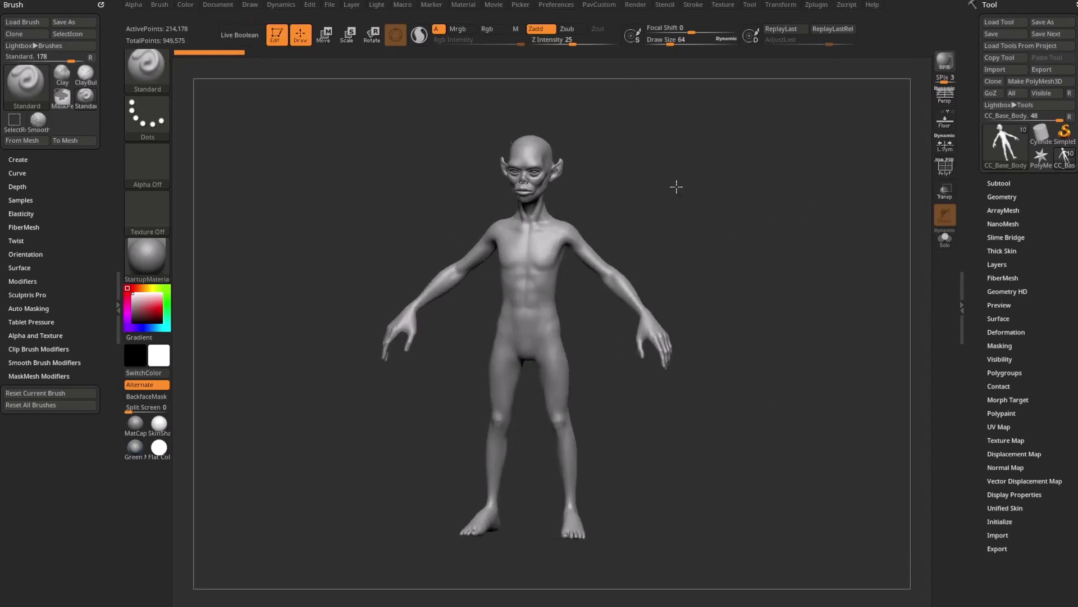
{"action": "left_click_drag", "start_coordinate": [676, 187], "coordinate": [673, 179]}
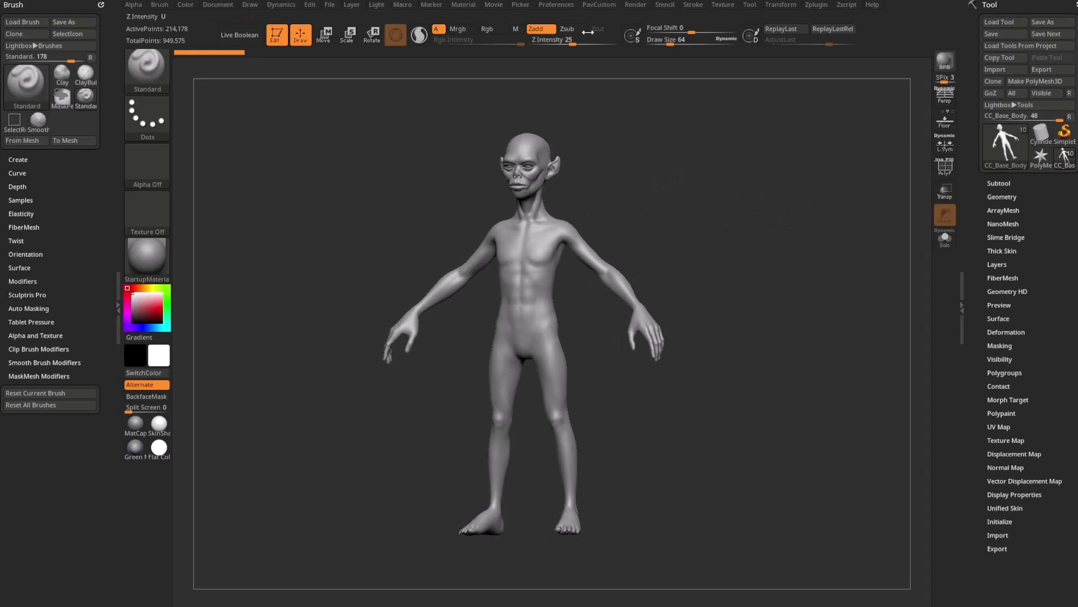
Clear the GoZ cache files through the preferences and accept the deletion
{"action": "left_click", "coordinate": [556, 5]}
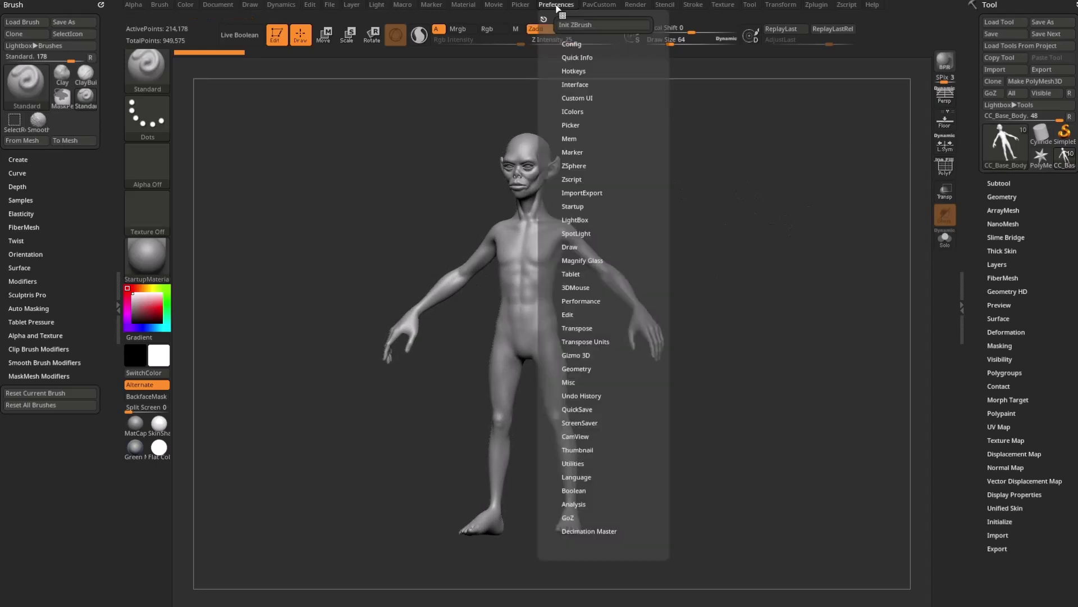
{"action": "left_click", "coordinate": [568, 517]}
{"action": "left_click", "coordinate": [573, 539]}
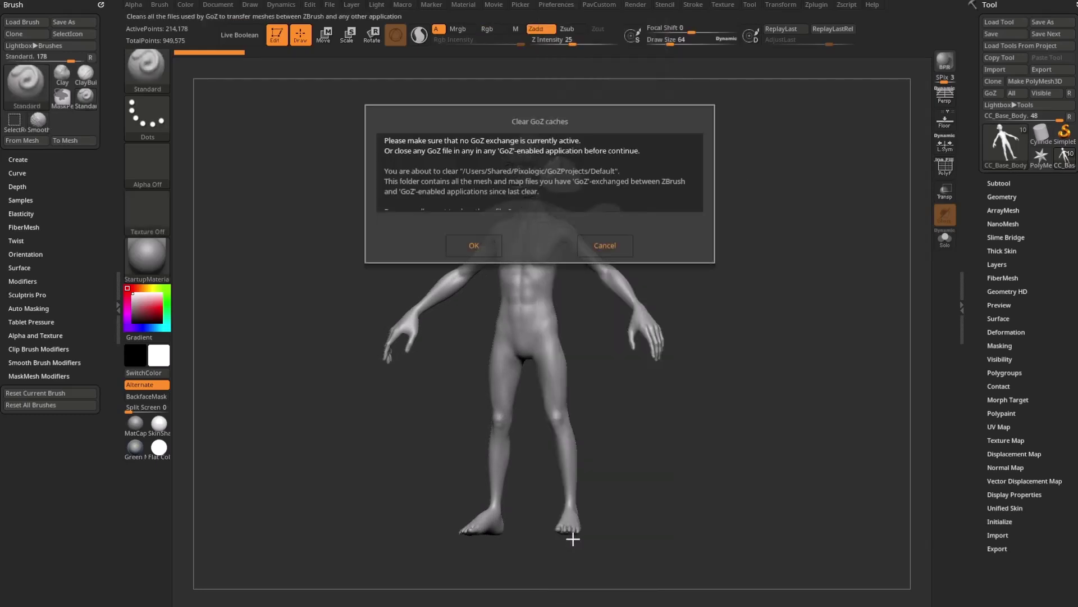
{"action": "left_click", "coordinate": [497, 252]}
Expand the subtool list and send all visible subtools to Character Creator through GoZ
{"action": "left_click_drag", "start_coordinate": [566, 305], "coordinate": [727, 224], "text": "shift"}
{"action": "left_click", "coordinate": [994, 183]}
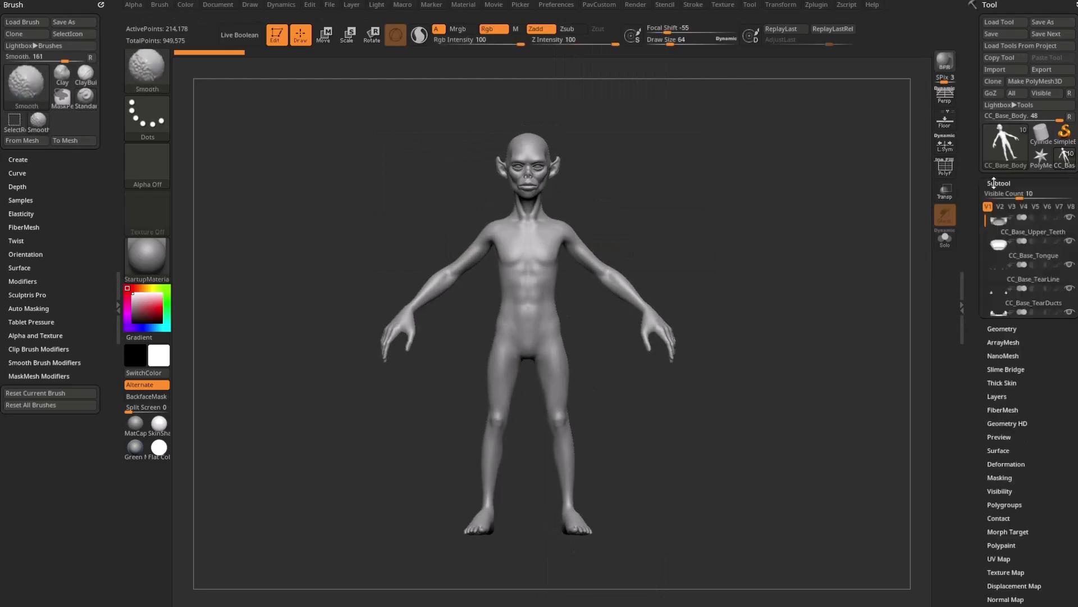
{"action": "mouse_move", "coordinate": [993, 184]}
{"action": "left_mouse_down"}
{"action": "mouse_move", "coordinate": [975, 88]}
{"action": "mouse_move", "coordinate": [978, 238]}
{"action": "left_mouse_up"}
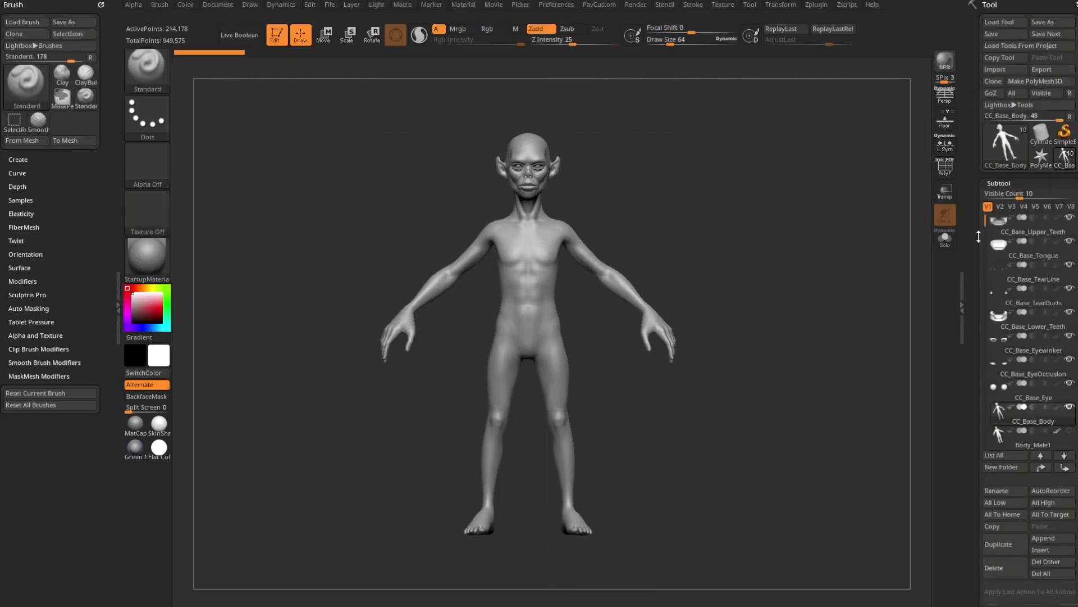
{"action": "left_click", "coordinate": [1045, 93]}
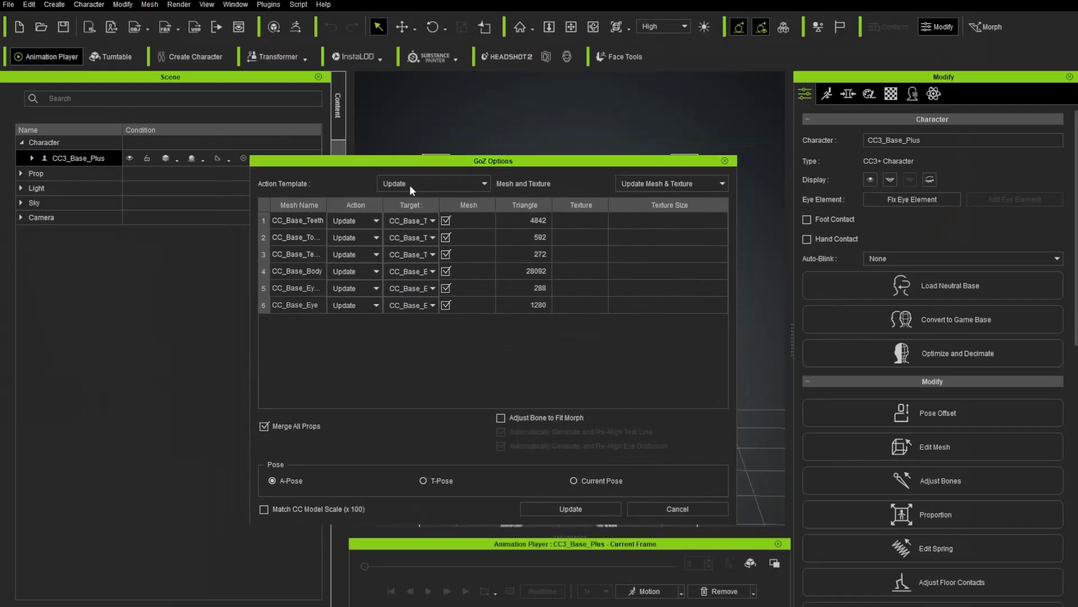
Select Current Pose in the GoZ options and update the character with the incoming meshes
{"action": "left_click", "coordinate": [595, 480]}
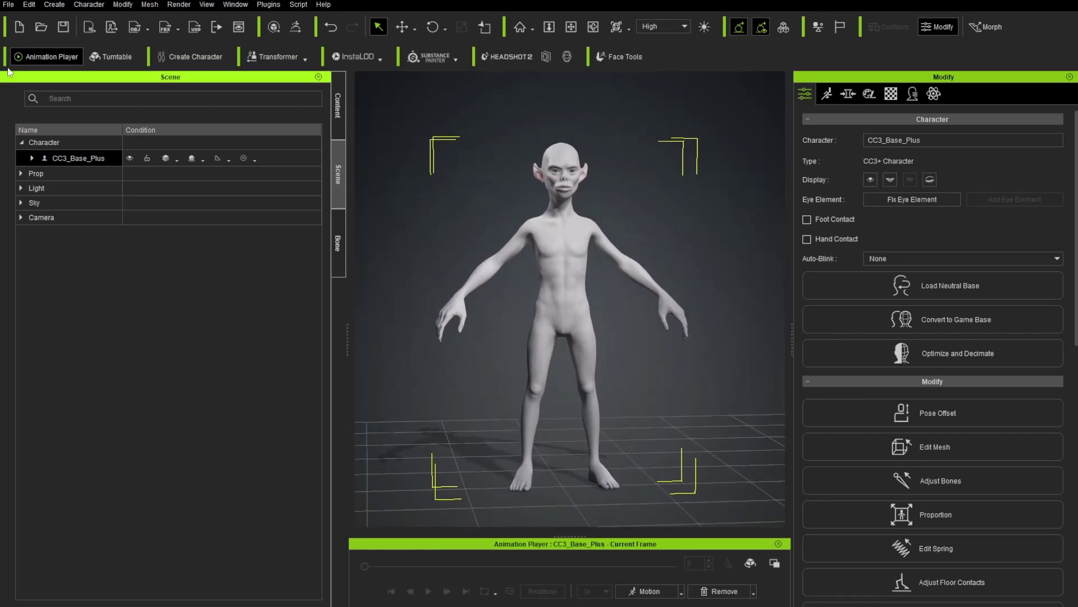
Open Goblin2CC_003.ccProject from the Recording folder's CharacterCreator/Goblin2 subfolder without saving the current project, replacing everything
{"action": "left_click", "coordinate": [9, 6]}
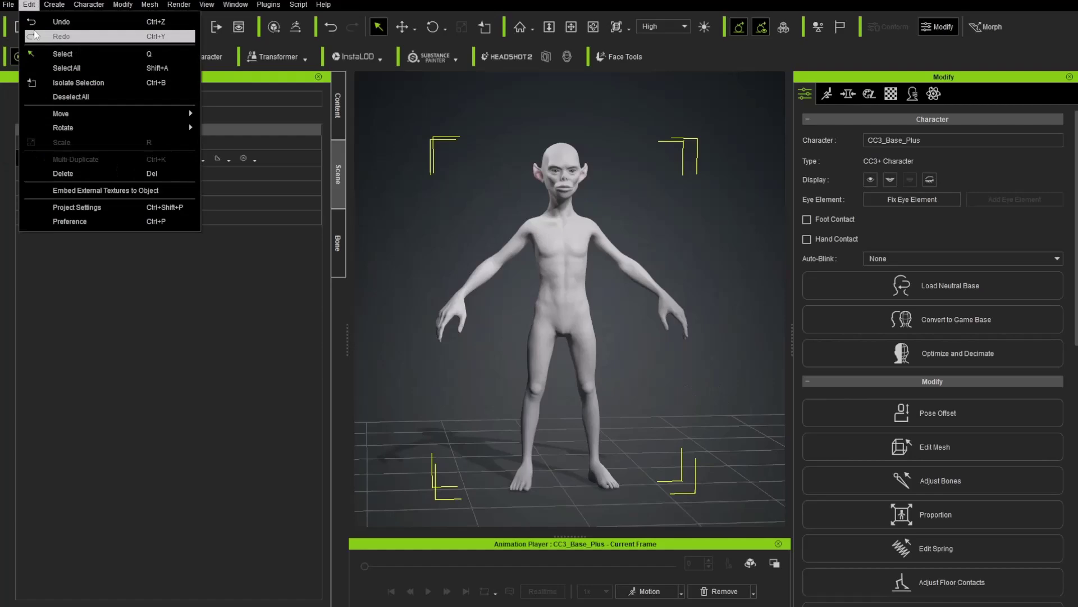
{"action": "left_click", "coordinate": [41, 37]}
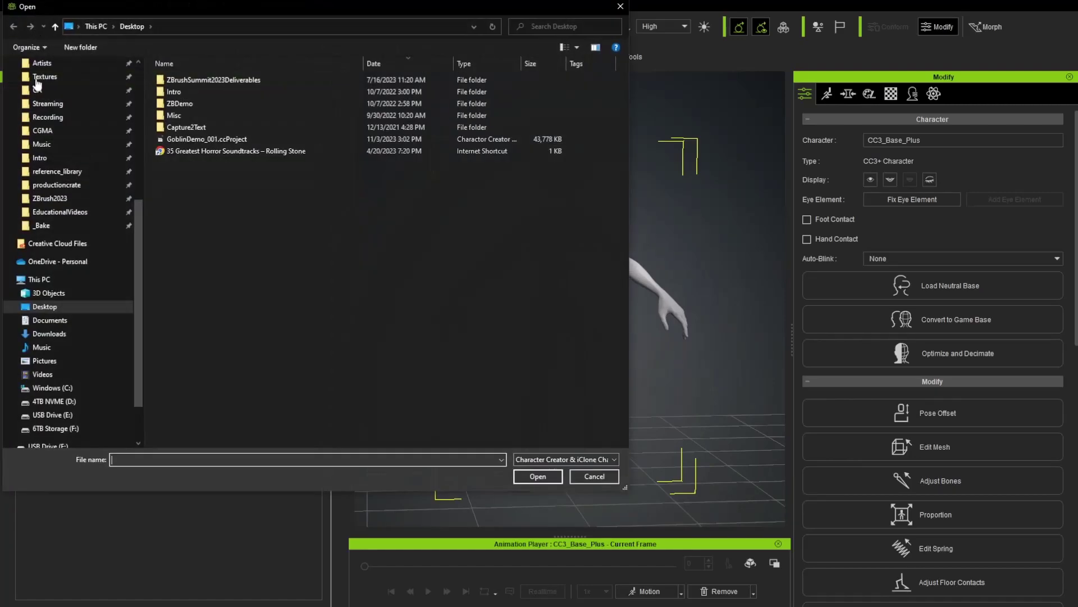
{"action": "left_click", "coordinate": [48, 117]}
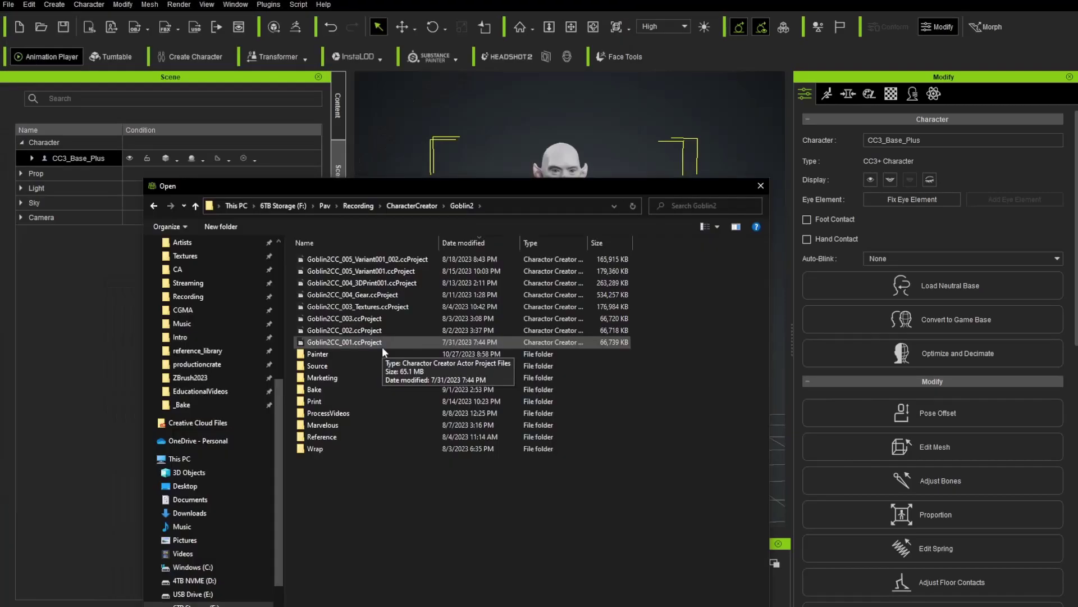
{"action": "left_click", "coordinate": [362, 320]}
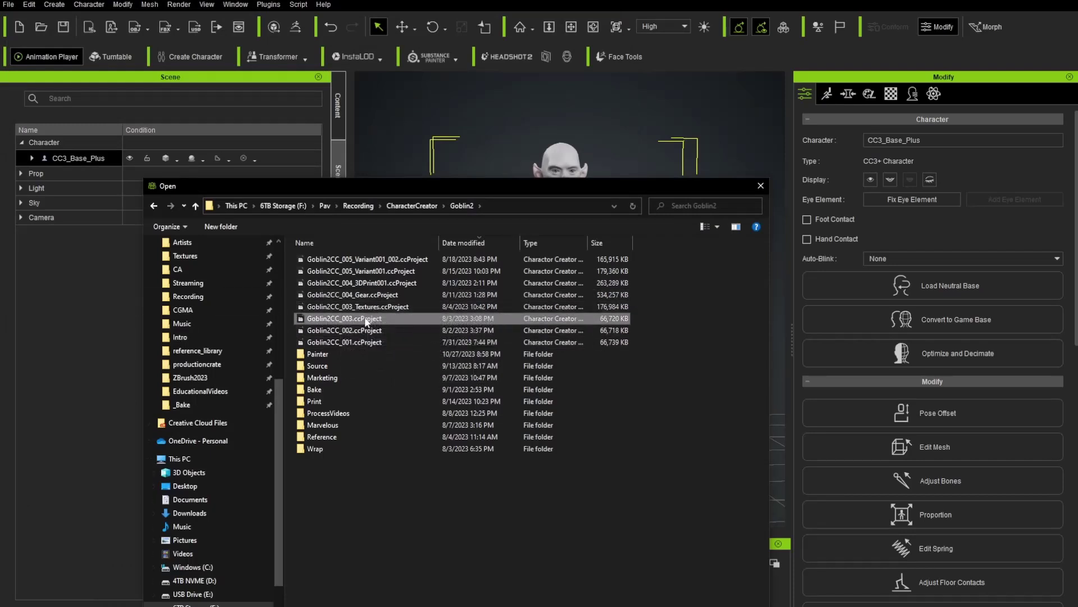
{"action": "double_click", "coordinate": [365, 319]}
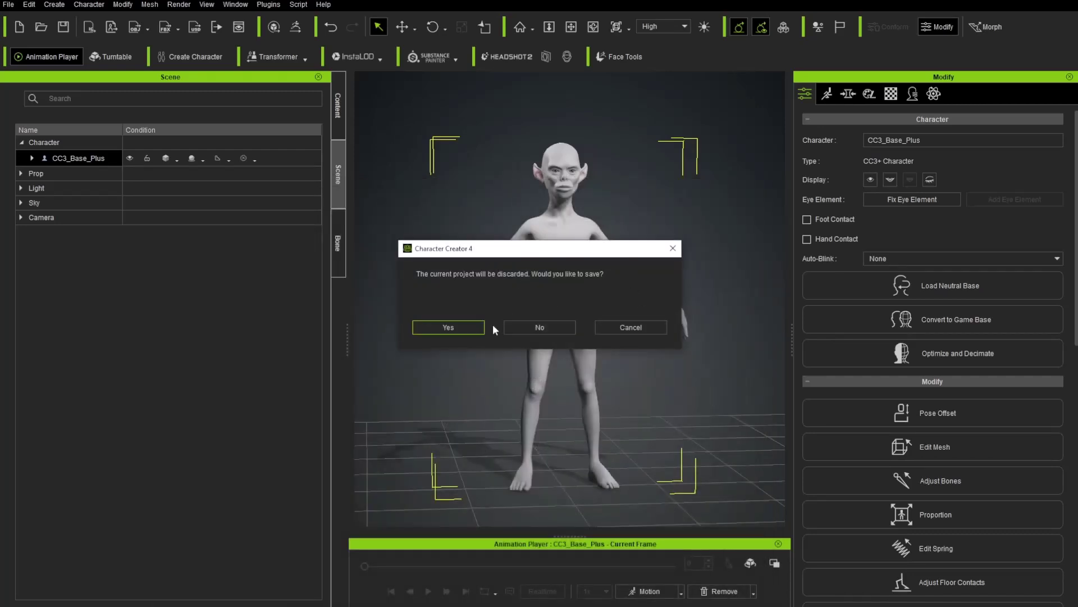
{"action": "left_click", "coordinate": [514, 326]}
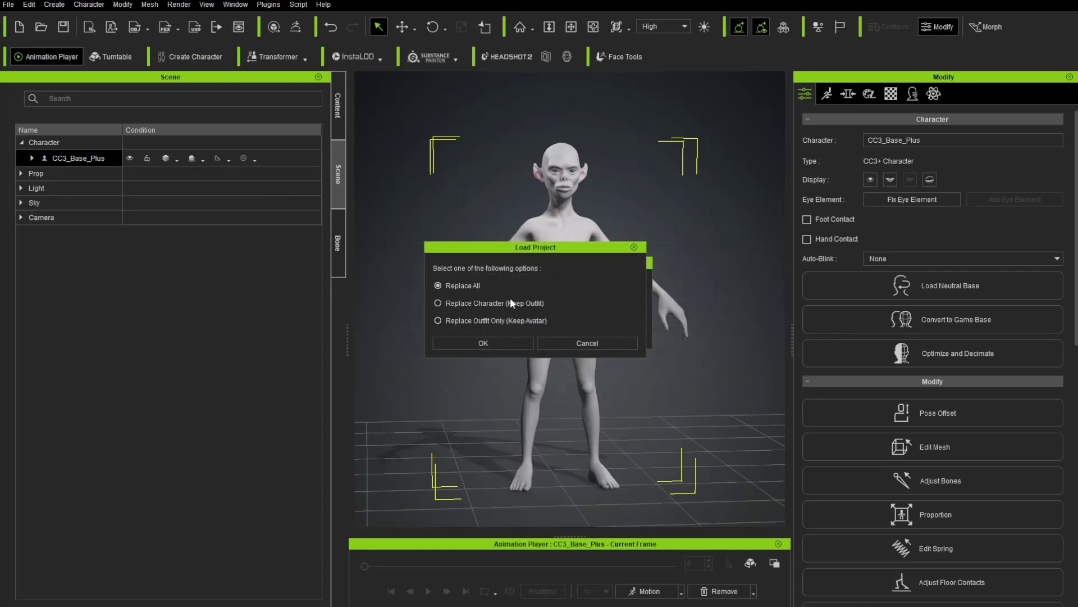
{"action": "left_click", "coordinate": [480, 341]}
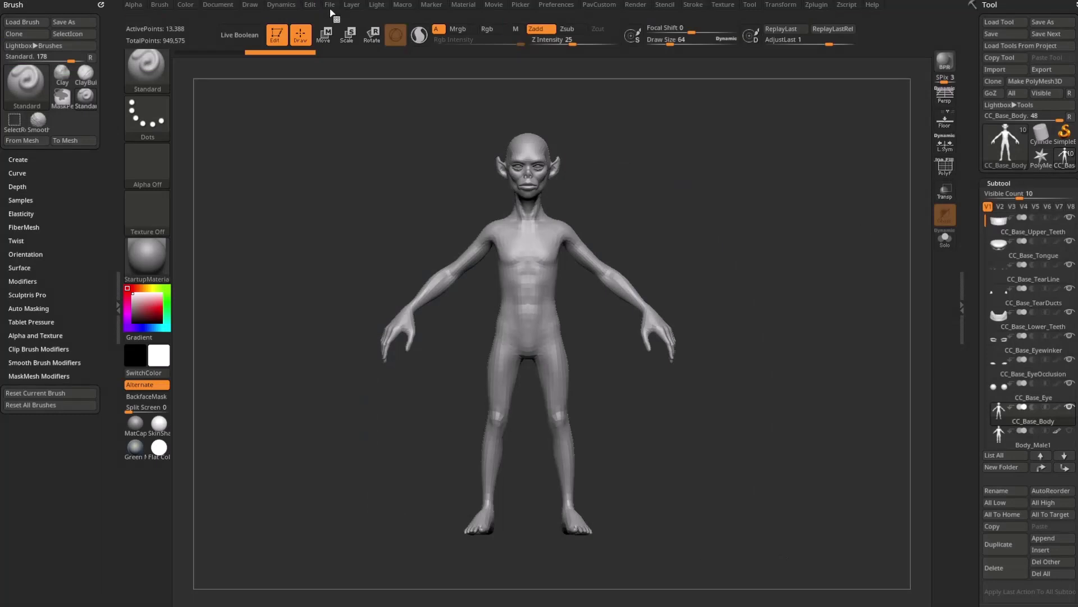
Switch to ZBrush and open Goblin2_003.zpr from the Goblin2 folder, discarding the current project's changes
{"action": "left_click", "coordinate": [330, 6]}
{"action": "left_click", "coordinate": [354, 25]}
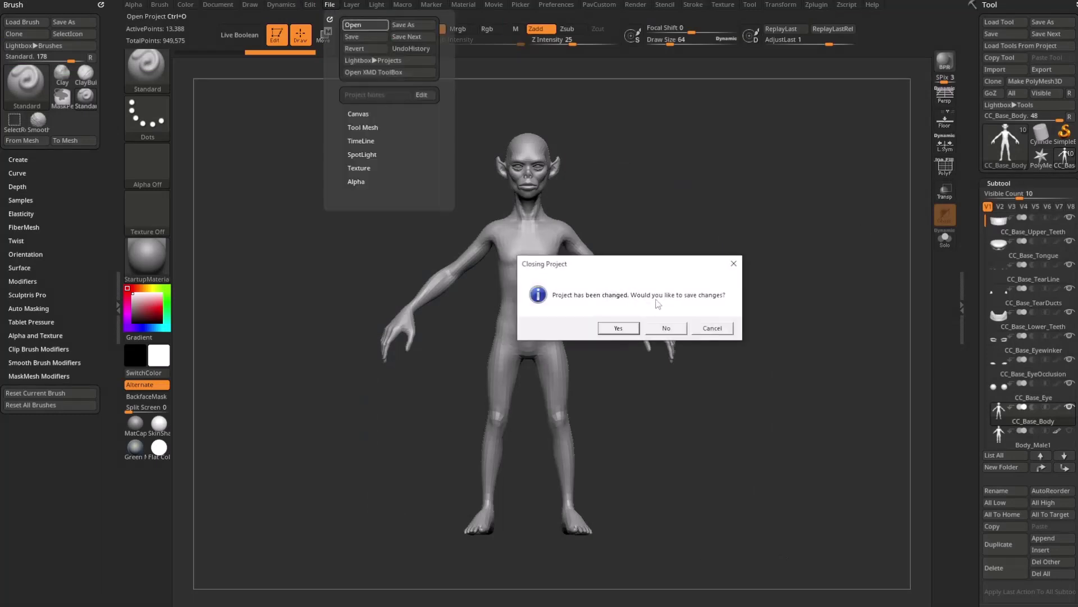
{"action": "left_click", "coordinate": [665, 329]}
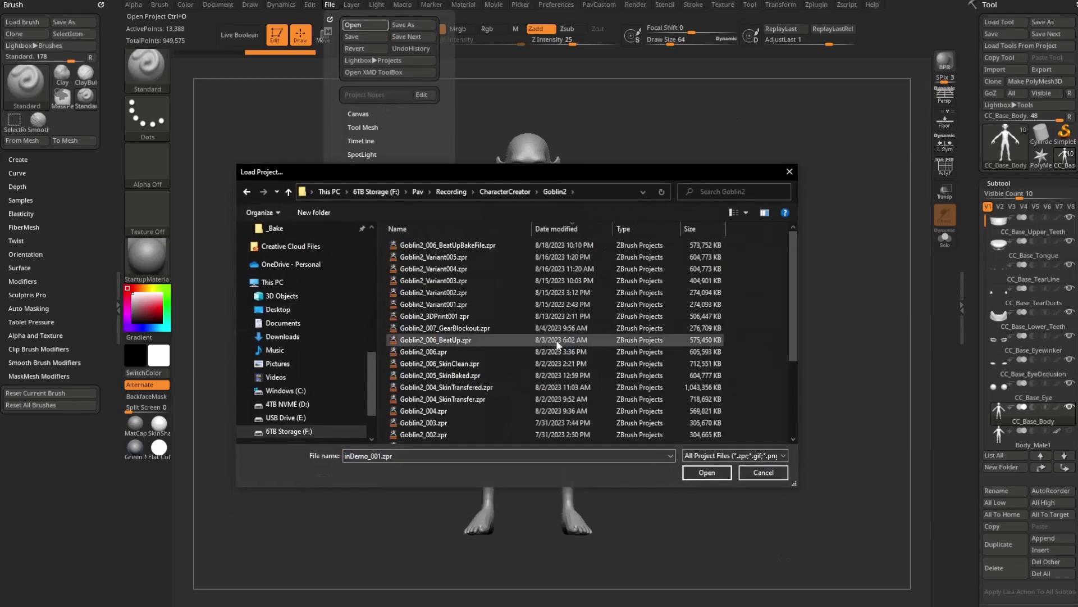
{"action": "scroll", "coordinate": [548, 349], "scroll_direction": "down", "scroll_amount": 3}
{"action": "scroll", "coordinate": [528, 368], "scroll_direction": "up", "scroll_amount": 2}
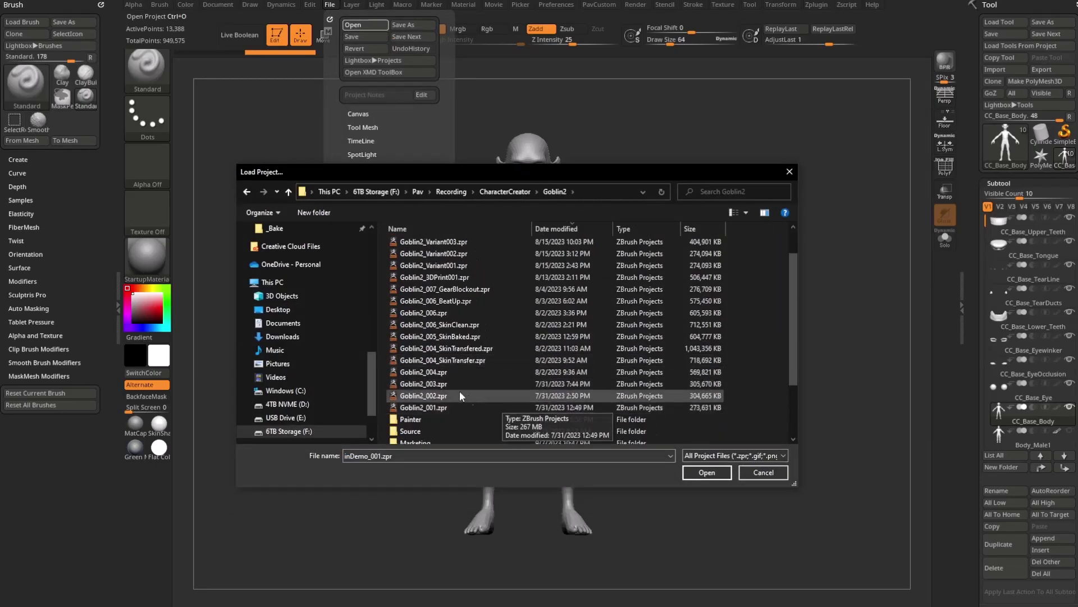
{"action": "left_click", "coordinate": [433, 385]}
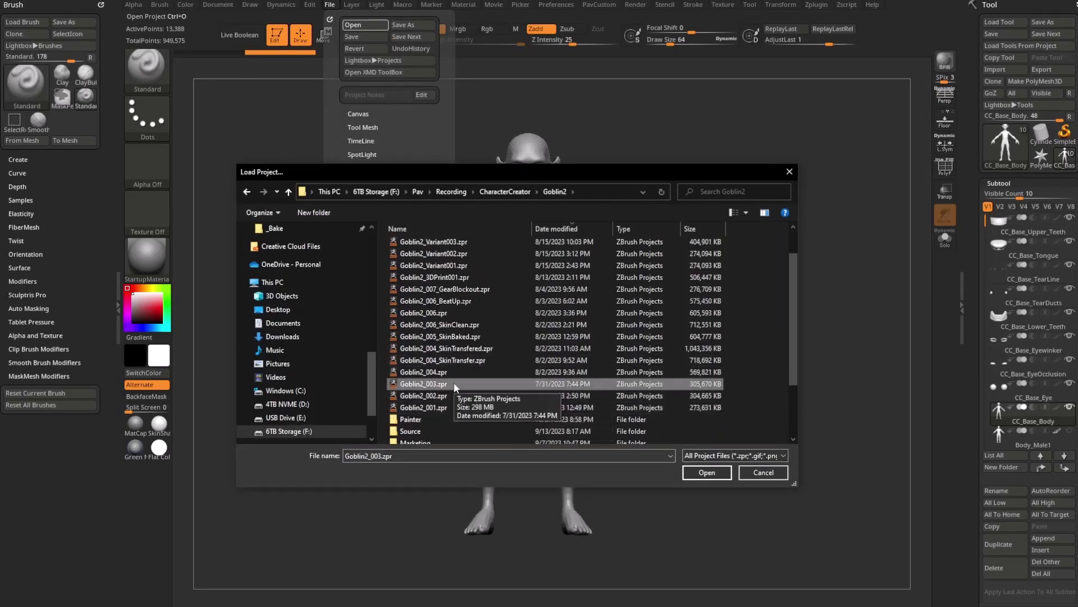
{"action": "double_click", "coordinate": [454, 388]}
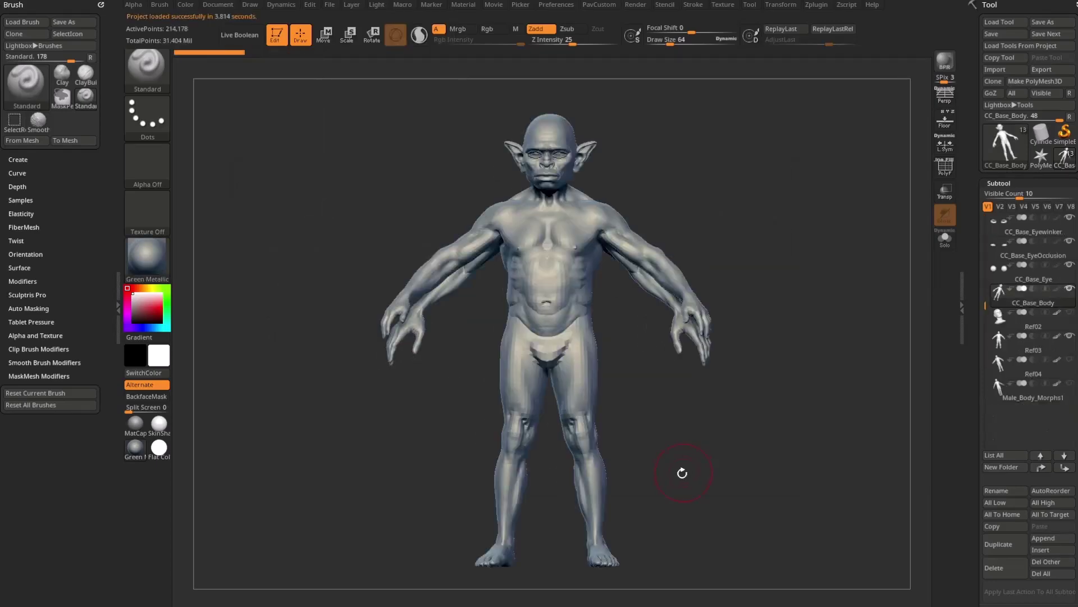
Reduce the brush draw size to about 31 and hide the Ref03 reference subtool
{"action": "key", "text": "s"}
{"action": "left_click_drag", "start_coordinate": [792, 294], "coordinate": [790, 294]}
{"action": "left_click_drag", "start_coordinate": [798, 224], "coordinate": [780, 233]}
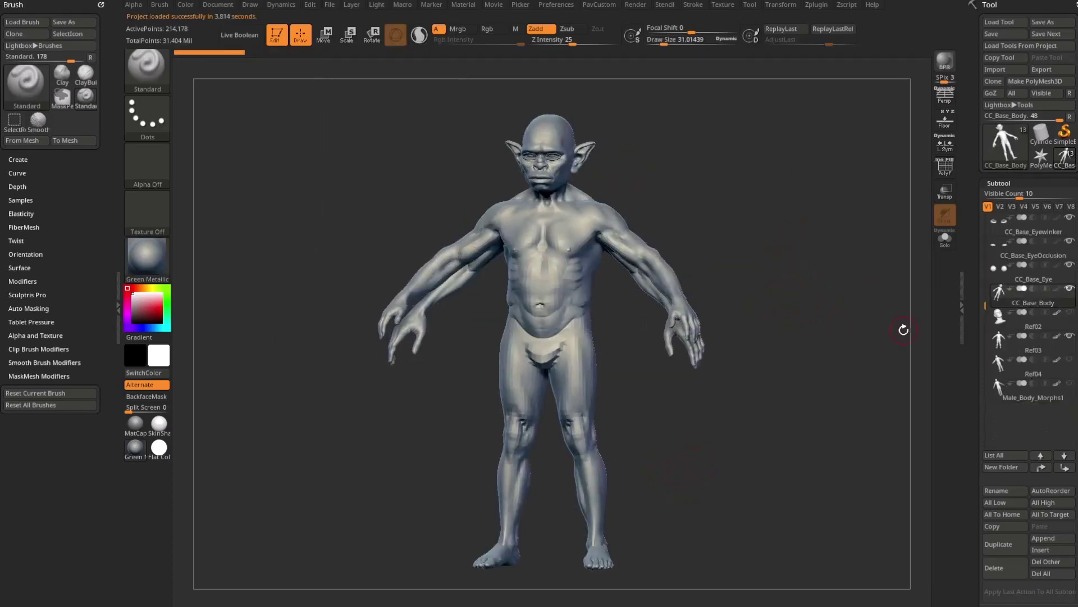
{"action": "left_click", "coordinate": [1070, 336]}
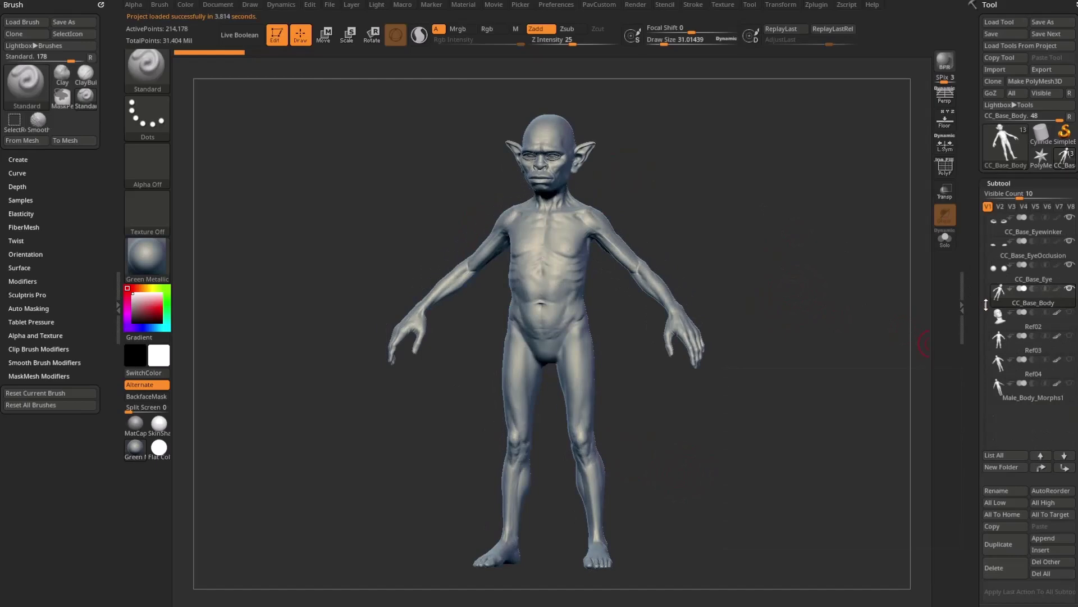
{"action": "left_click_drag", "start_coordinate": [986, 305], "coordinate": [986, 219]}
{"action": "left_click_drag", "start_coordinate": [814, 257], "coordinate": [869, 250]}
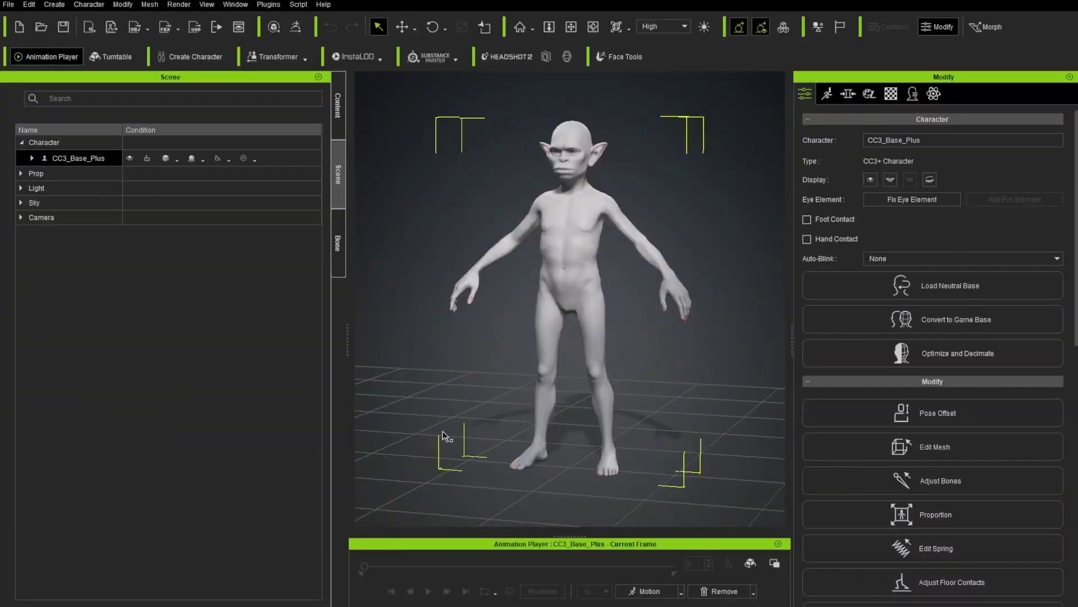
Inspect the loaded goblin in Character Creator, switch back to ZBrush, and clear the GoZ cache files
{"action": "right_click_drag", "start_coordinate": [505, 332], "coordinate": [567, 319]}
{"action": "scroll", "coordinate": [557, 272], "scroll_direction": "up", "scroll_amount": 2}
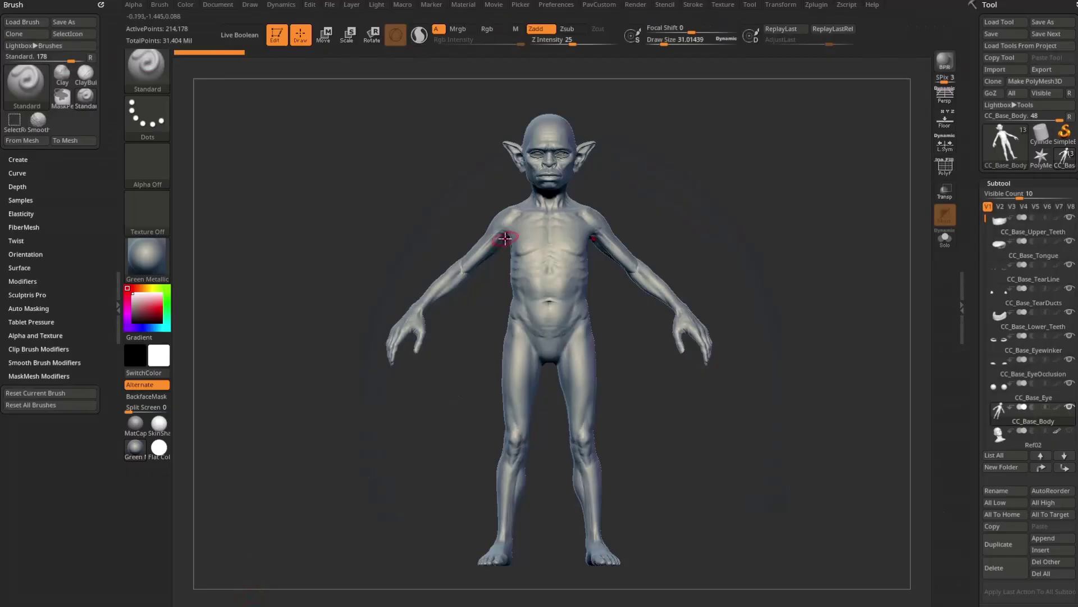
{"action": "left_click", "coordinate": [562, 7]}
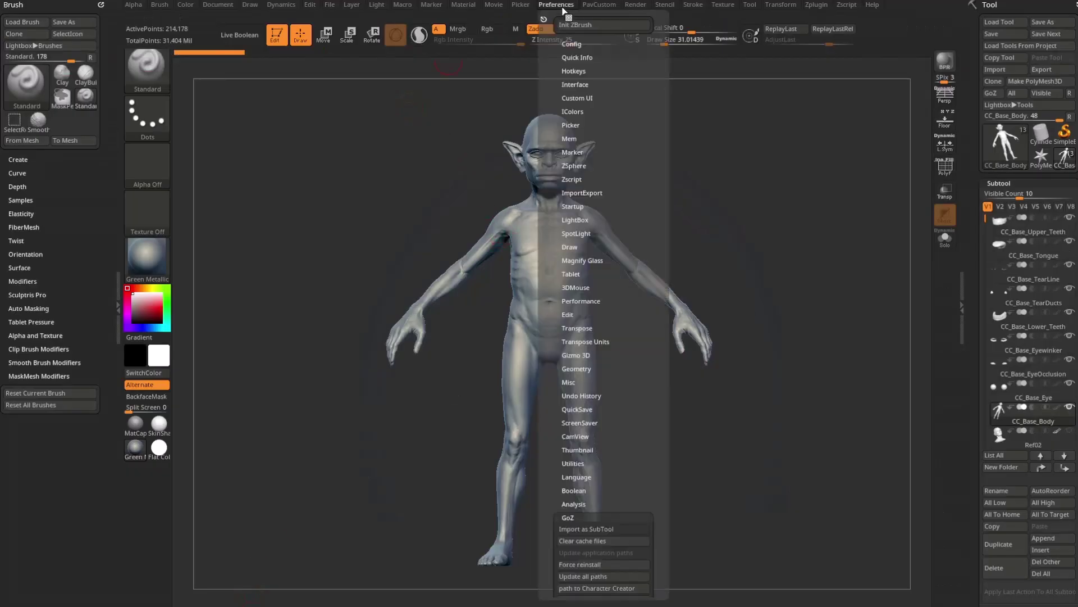
{"action": "left_click", "coordinate": [583, 540]}
{"action": "left_click", "coordinate": [484, 248]}
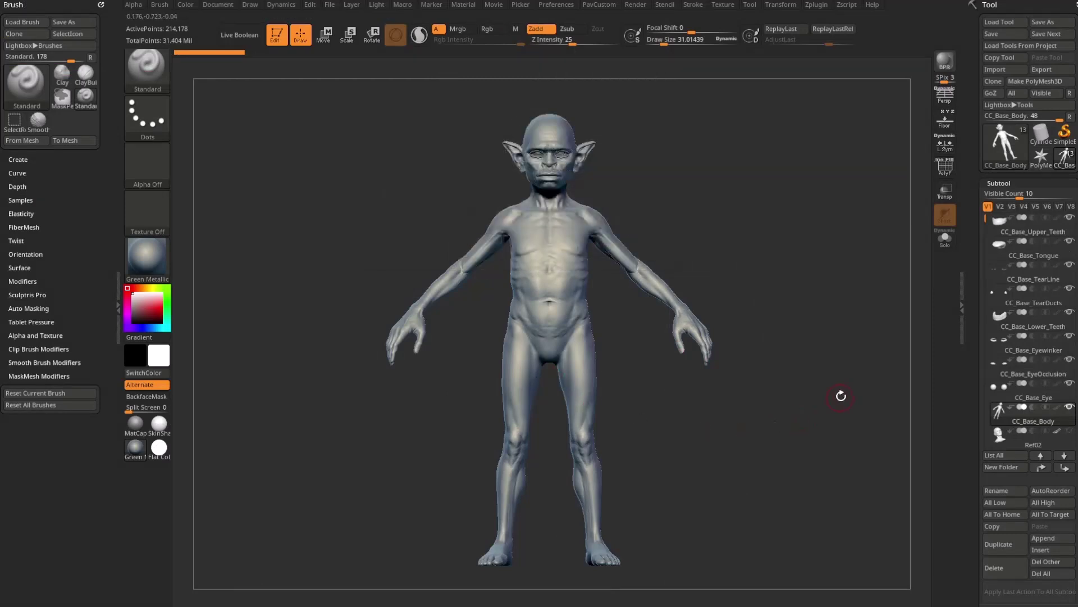
Show the body subtool's geometry settings and examine the sculpted goblin from the side, up close and from the front
{"action": "left_click_drag", "start_coordinate": [842, 392], "coordinate": [806, 397]}
{"action": "left_click_drag", "start_coordinate": [971, 505], "coordinate": [971, 141]}
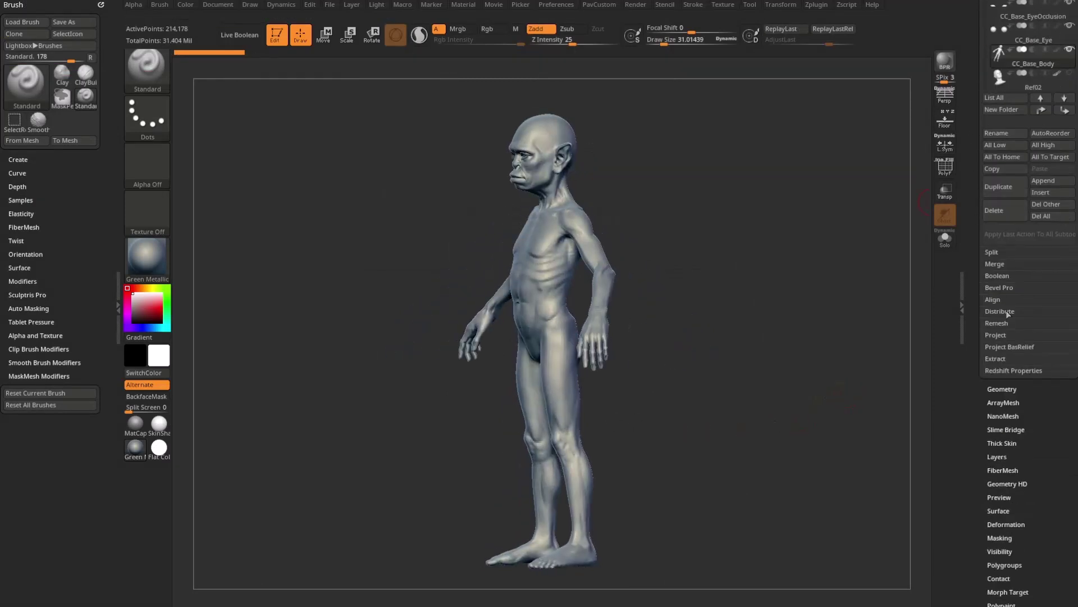
{"action": "left_click", "coordinate": [1002, 382]}
{"action": "left_click_drag", "start_coordinate": [848, 341], "coordinate": [891, 385], "text": "shift"}
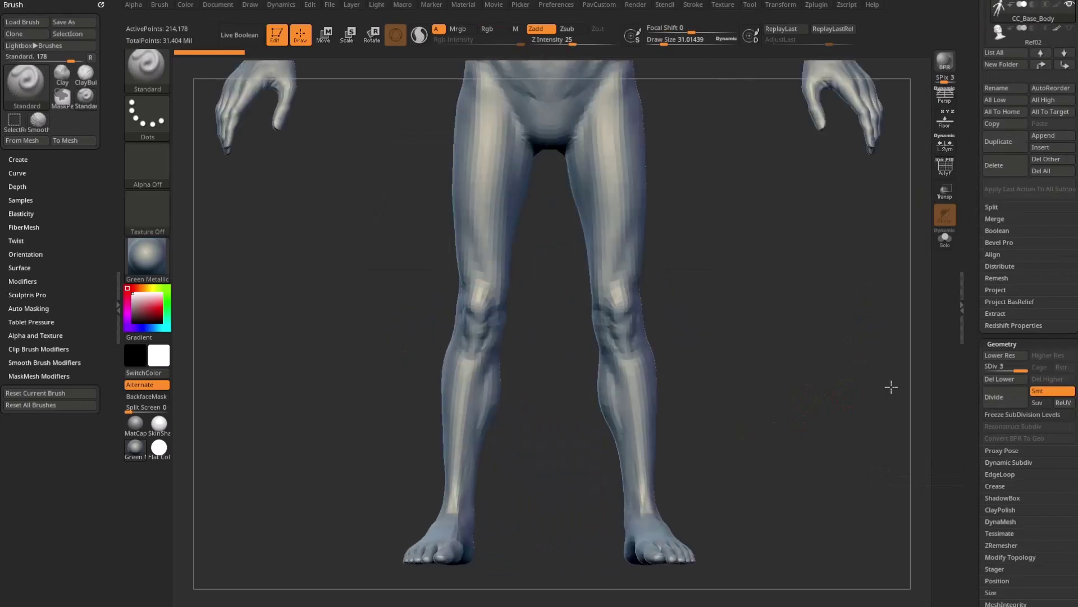
{"action": "left_click_drag", "start_coordinate": [752, 231], "coordinate": [746, 489], "text": "alt"}
{"action": "left_click_drag", "start_coordinate": [853, 84], "coordinate": [799, 266], "text": "alt"}
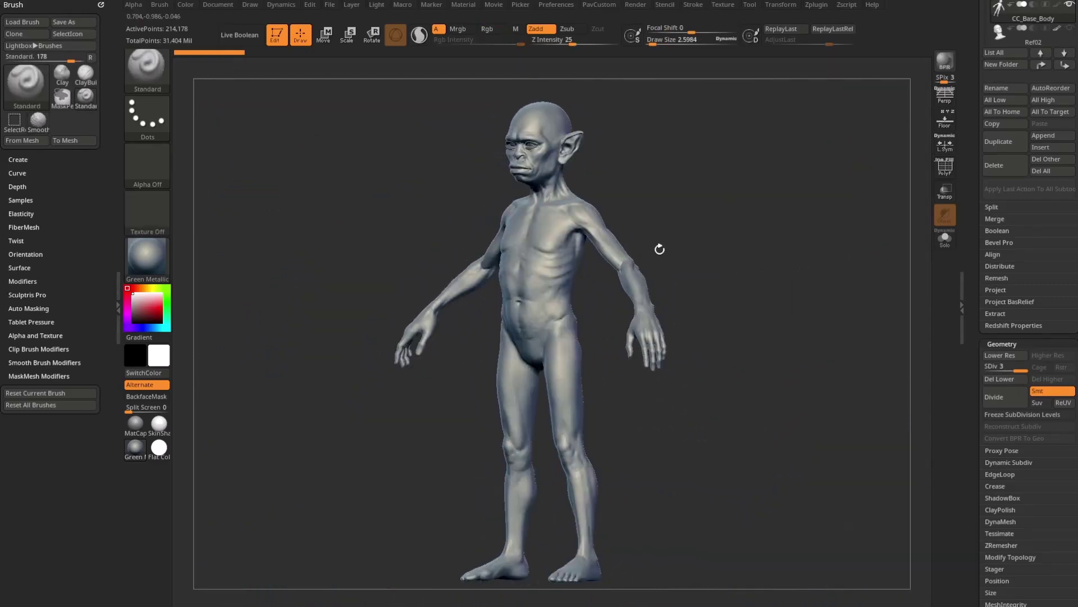
{"action": "left_click_drag", "start_coordinate": [688, 233], "coordinate": [709, 233], "text": "shift"}
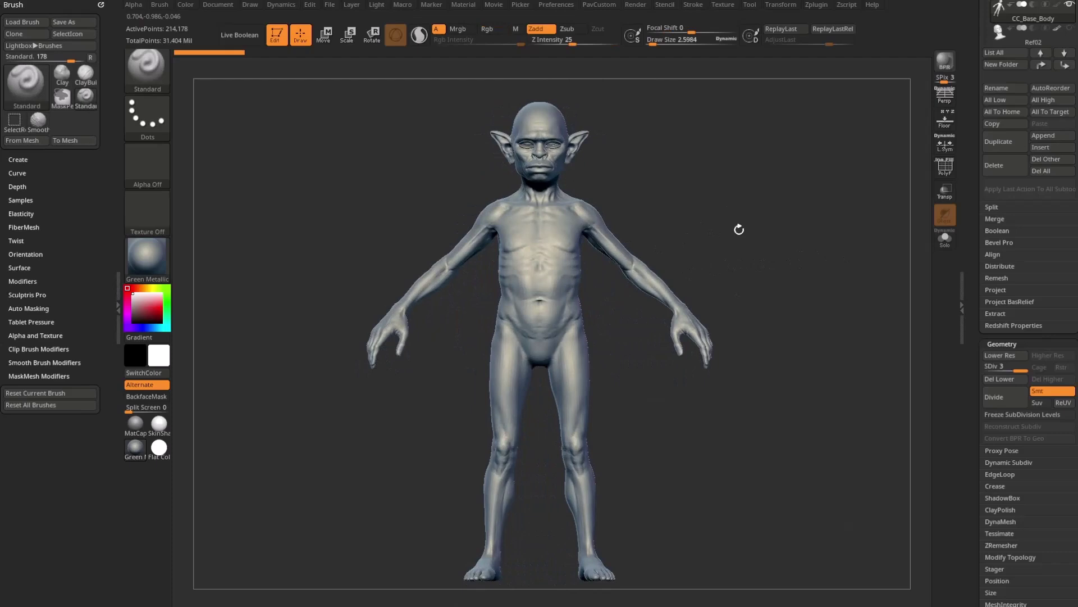
Send the visible subtools to Character Creator through GoZ and update the matching meshes using the current pose
{"action": "left_click_drag", "start_coordinate": [977, 151], "coordinate": [973, 310]}
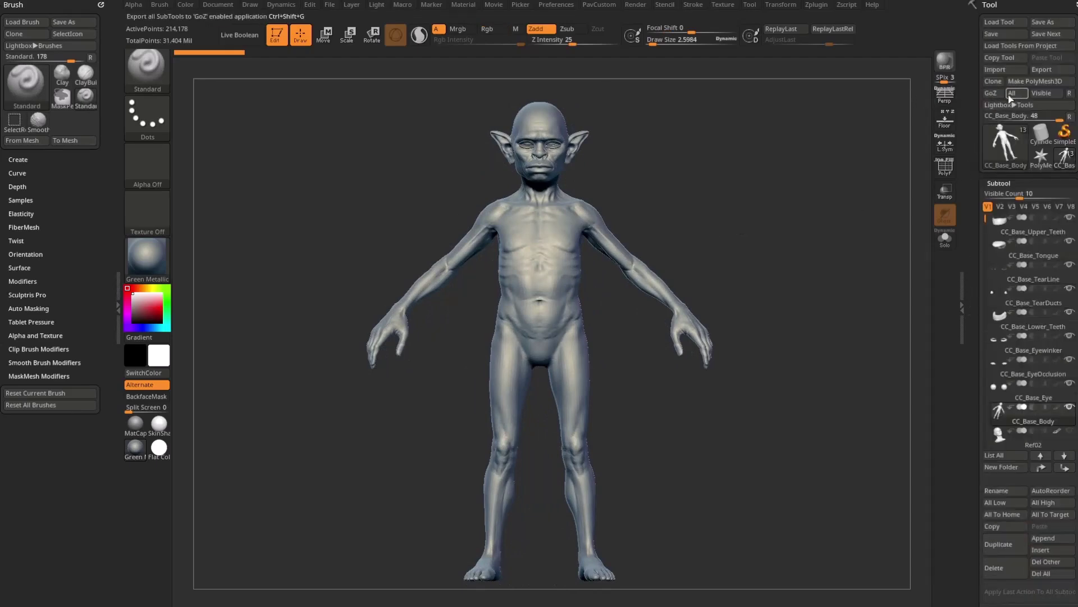
{"action": "left_click", "coordinate": [1044, 94]}
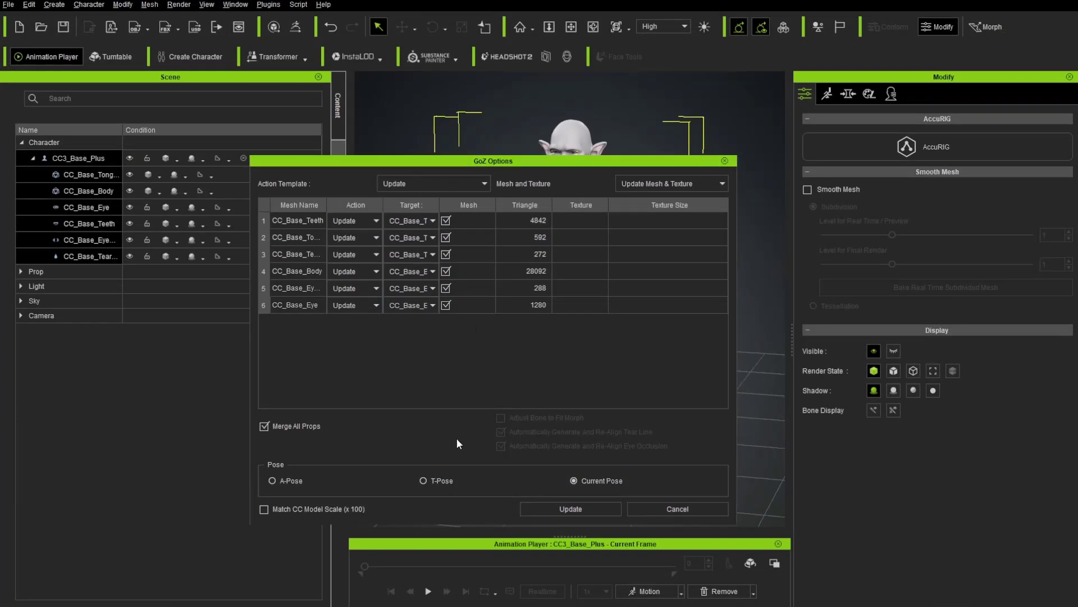
{"action": "left_click", "coordinate": [548, 509]}
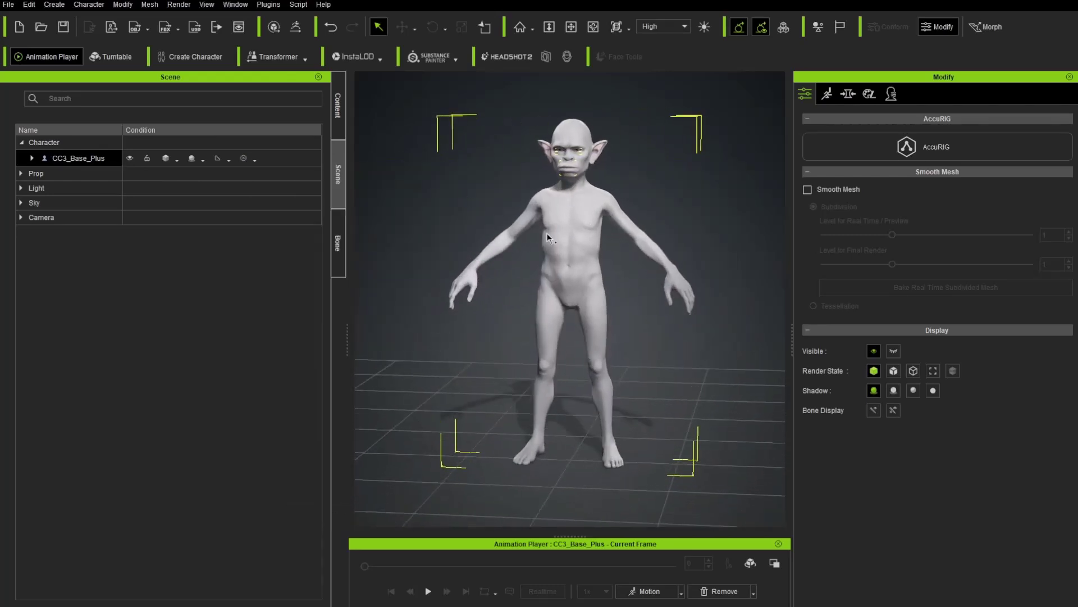
Expand and select CC3_Base_Plus, show its materials, and select the tongue, head, body, arm, leg and nails materials
{"action": "left_click", "coordinate": [32, 158]}
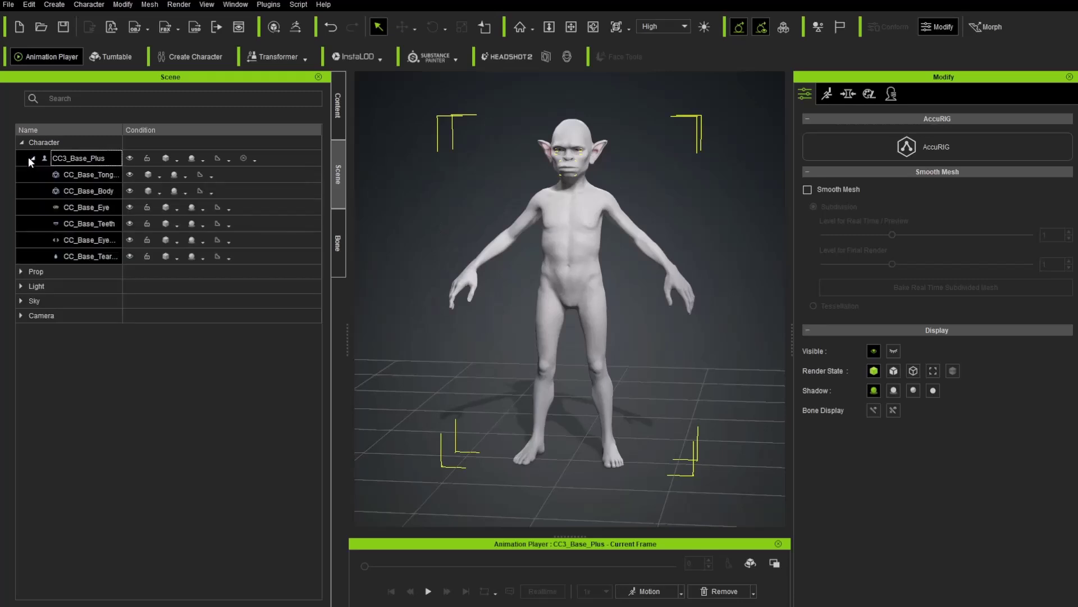
{"action": "left_click", "coordinate": [72, 160]}
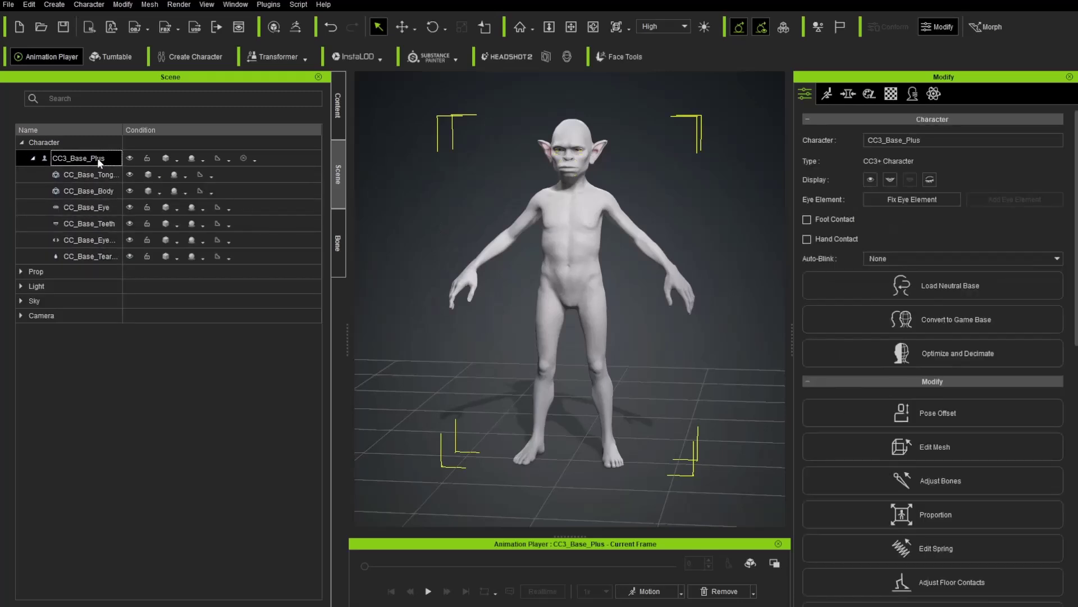
{"action": "left_click", "coordinate": [894, 101]}
{"action": "left_click", "coordinate": [865, 200]}
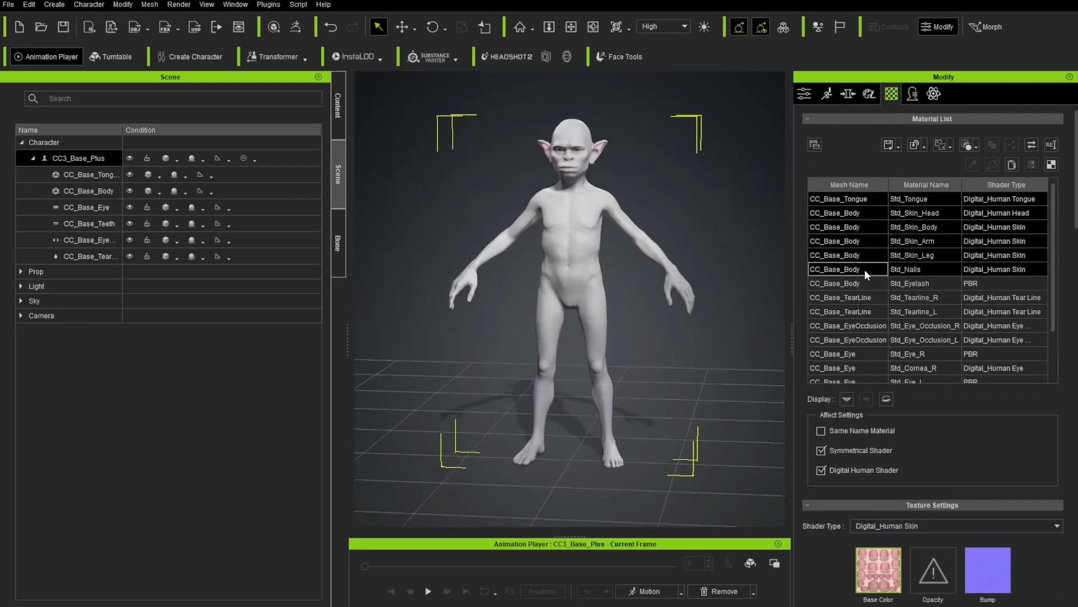
Set the Base Color texture strength of the selected materials to 100
{"action": "scroll", "coordinate": [822, 251], "scroll_direction": "down", "scroll_amount": 10}
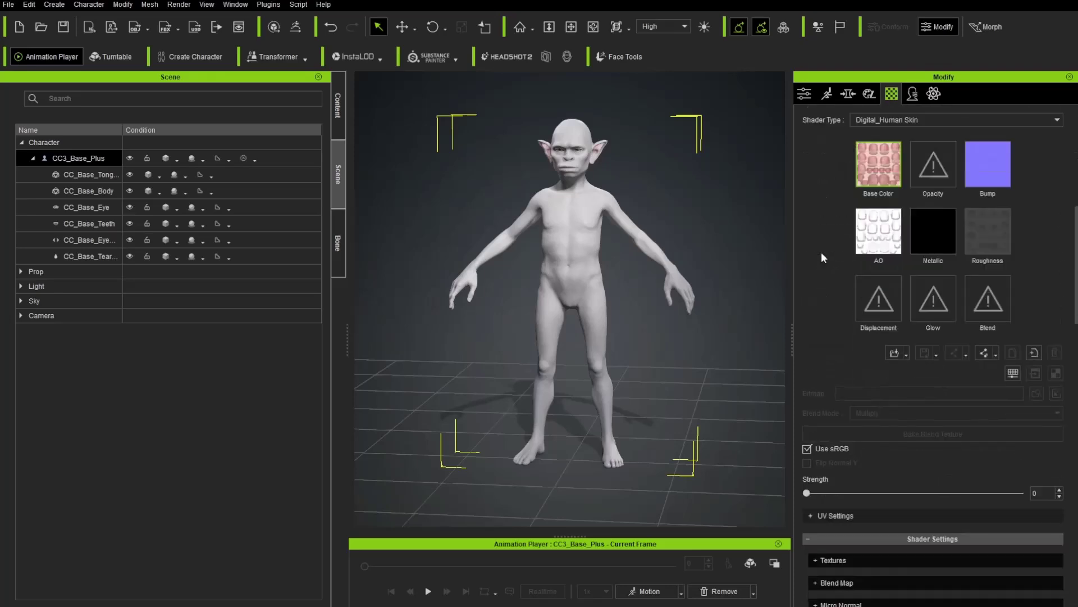
{"action": "scroll", "coordinate": [826, 303], "scroll_direction": "down", "scroll_amount": 3}
{"action": "left_click_drag", "start_coordinate": [806, 358], "coordinate": [1026, 358]}
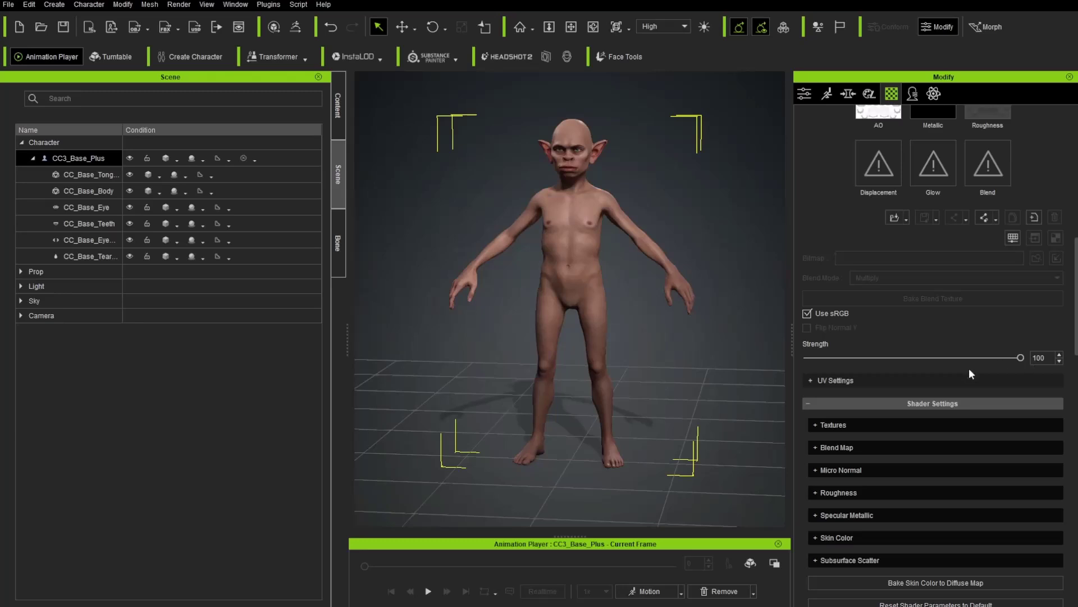
Set the diffuse color of the selected materials to pure white
{"action": "scroll", "coordinate": [923, 357], "scroll_direction": "down", "scroll_amount": 7}
{"action": "left_click", "coordinate": [863, 344]}
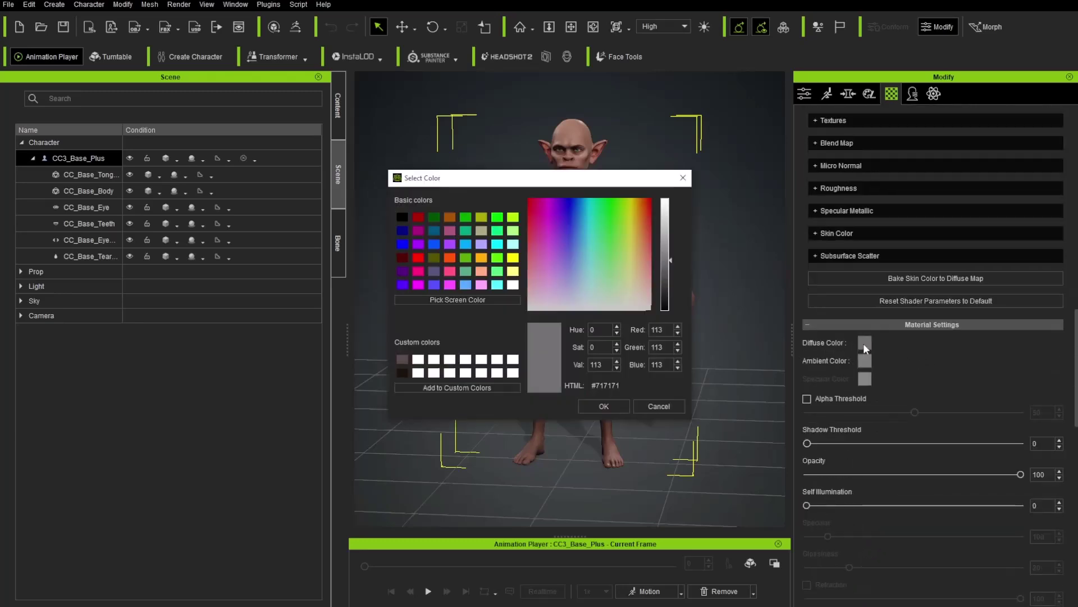
{"action": "left_click", "coordinate": [671, 199]}
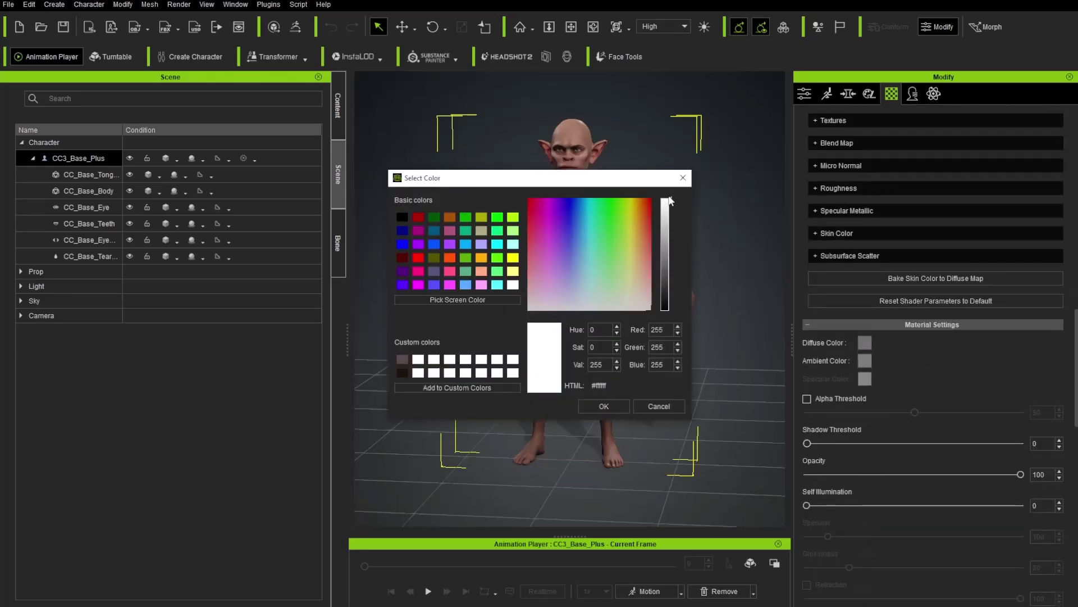
{"action": "left_click", "coordinate": [610, 406]}
{"action": "middle_click_drag", "start_coordinate": [649, 332], "coordinate": [646, 351]}
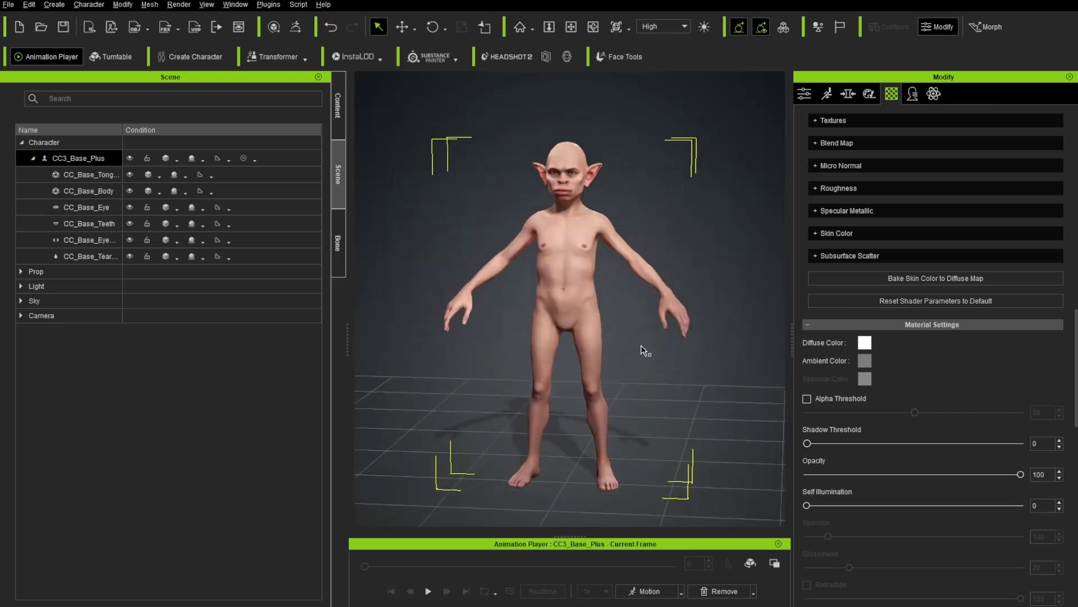
{"action": "scroll", "coordinate": [861, 275], "scroll_direction": "up", "scroll_amount": 10}
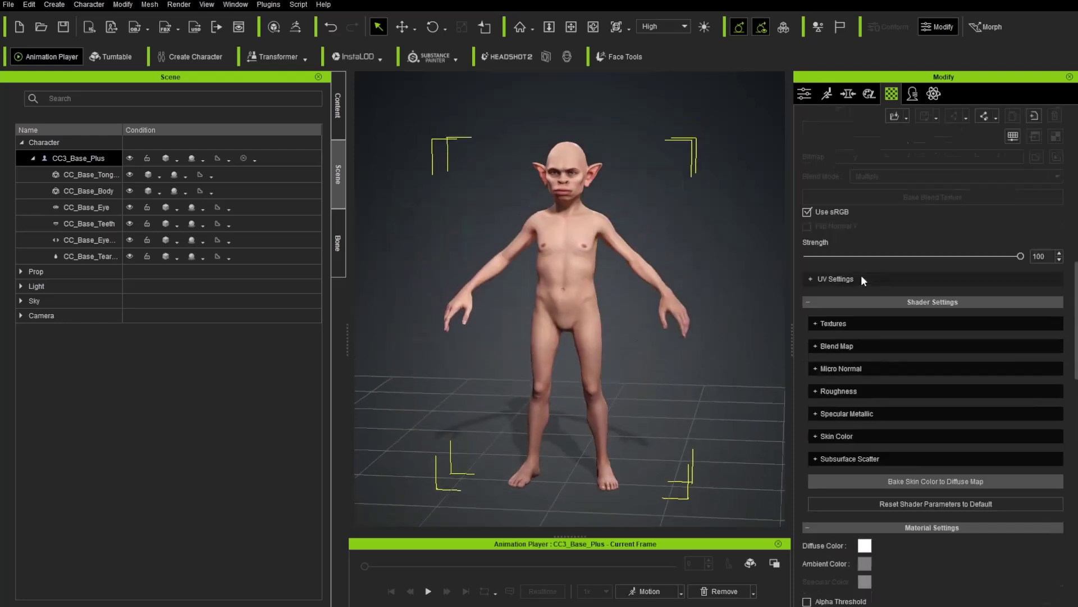
Switch to ZBrush, set the CC_Base_Body subtool to subdivision level 3, and examine the goblin from behind and other angles
{"action": "scroll", "coordinate": [858, 271], "scroll_direction": "up", "scroll_amount": 10}
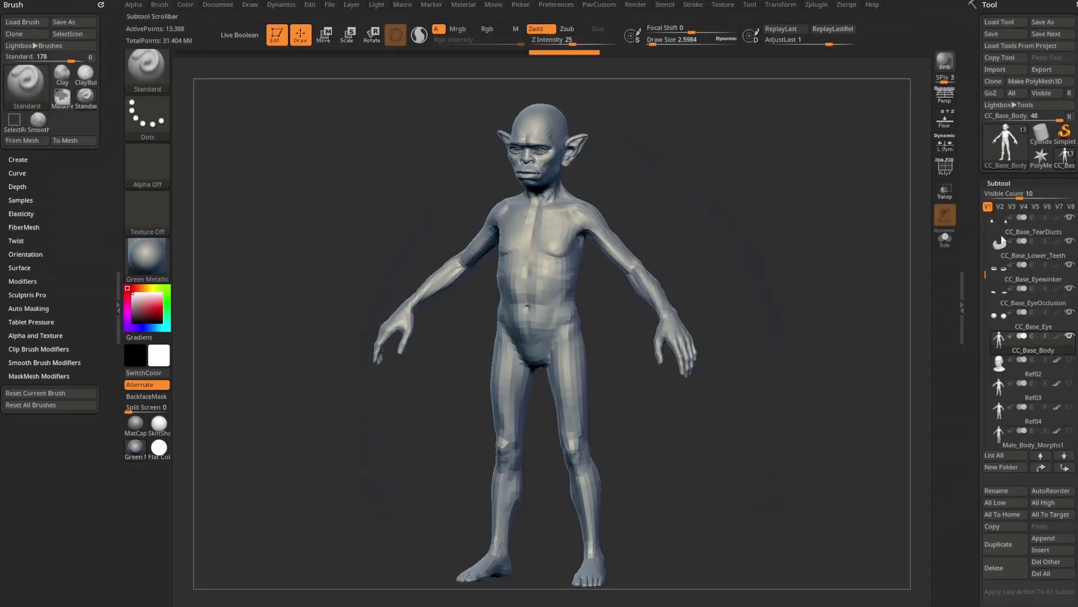
{"action": "left_click_drag", "start_coordinate": [981, 284], "coordinate": [982, 11]}
{"action": "left_click", "coordinate": [1026, 382]}
{"action": "mouse_move", "coordinate": [715, 218]}
{"action": "left_mouse_down"}
{"action": "mouse_move", "coordinate": [807, 211]}
{"action": "mouse_move", "coordinate": [717, 496]}
{"action": "mouse_move", "coordinate": [617, 489]}
{"action": "left_mouse_up"}
{"action": "key", "text": "s"}
{"action": "mouse_move", "coordinate": [579, 256]}
{"action": "left_mouse_down"}
{"action": "mouse_move", "coordinate": [600, 257]}
{"action": "mouse_move", "coordinate": [587, 257]}
{"action": "left_mouse_up"}
{"action": "mouse_move", "coordinate": [669, 170]}
{"action": "left_mouse_down", "text": "alt"}
{"action": "mouse_move", "coordinate": [753, 238]}
{"action": "mouse_move", "coordinate": [609, 273]}
{"action": "left_mouse_up", "text": "alt"}
{"action": "left_click_drag", "start_coordinate": [787, 274], "coordinate": [664, 262]}
{"action": "key", "text": "2"}
{"action": "left_click_drag", "start_coordinate": [769, 247], "coordinate": [681, 253]}
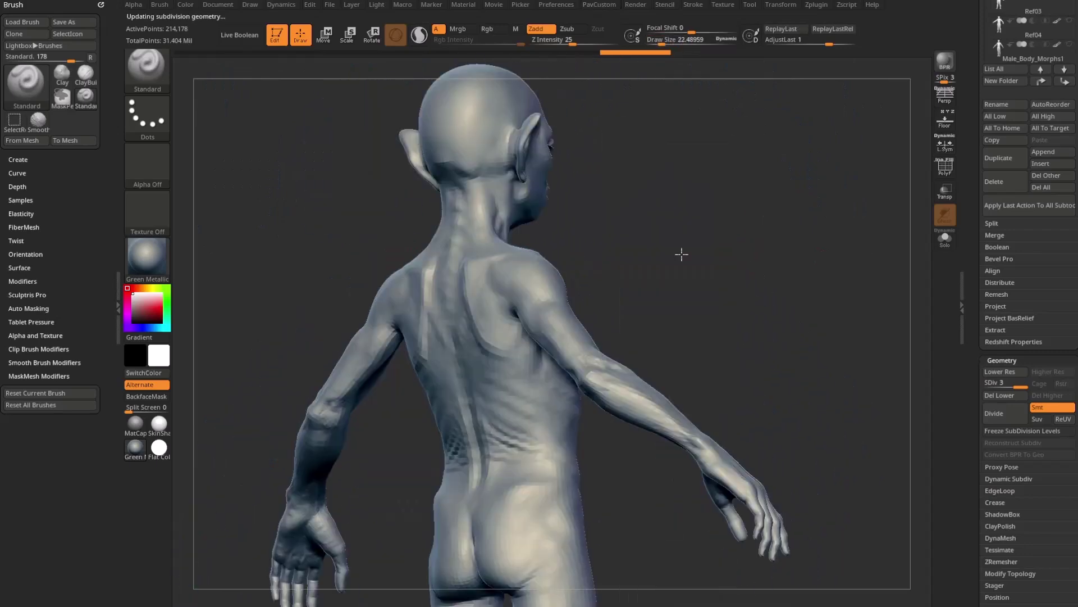
{"action": "mouse_move", "coordinate": [786, 236]}
{"action": "left_mouse_down"}
{"action": "mouse_move", "coordinate": [681, 230]}
{"action": "mouse_move", "coordinate": [767, 237]}
{"action": "left_mouse_up"}
{"action": "left_click_drag", "start_coordinate": [767, 238], "coordinate": [772, 273], "text": "alt"}
{"action": "right_click_drag", "start_coordinate": [771, 273], "coordinate": [807, 217], "text": "ctrl"}
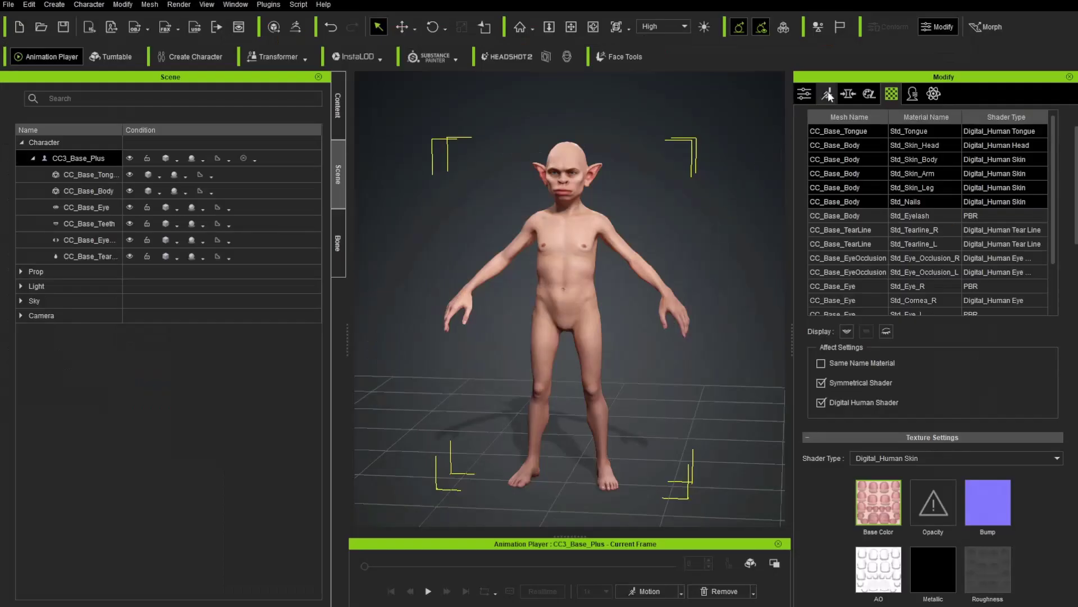
Switch to Character Creator and activate the skin appearance editor for CC3_Base_Plus
{"action": "left_click", "coordinate": [848, 95]}
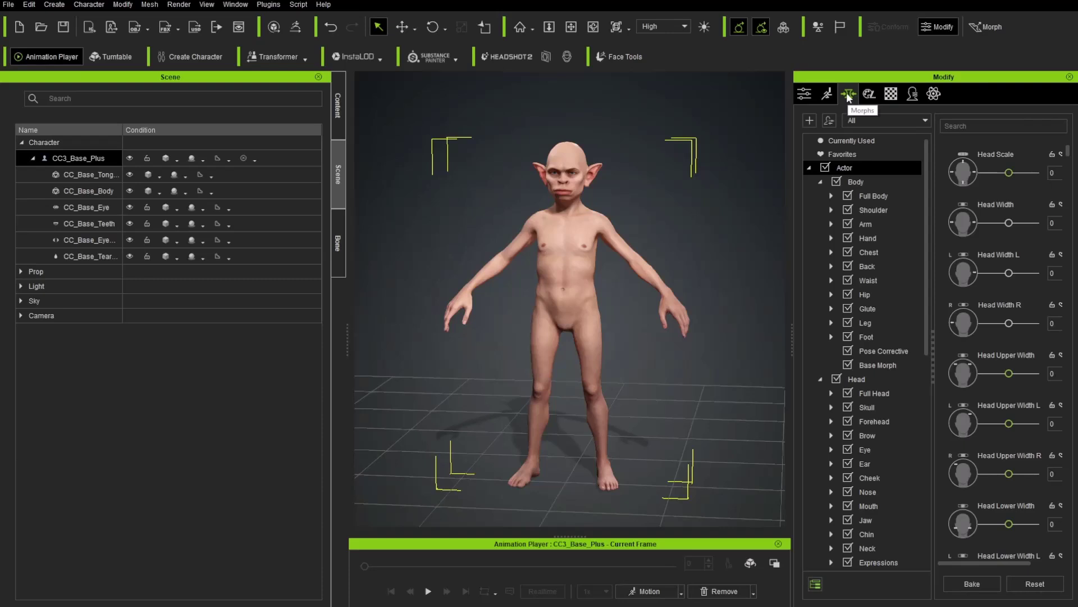
{"action": "left_click", "coordinate": [869, 95]}
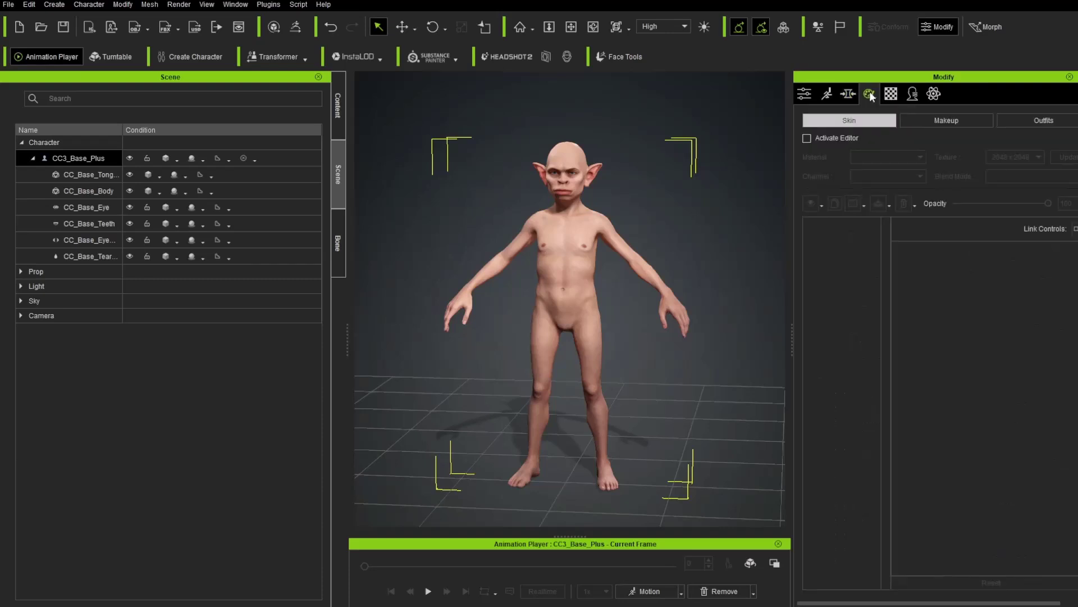
{"action": "left_click", "coordinate": [809, 138]}
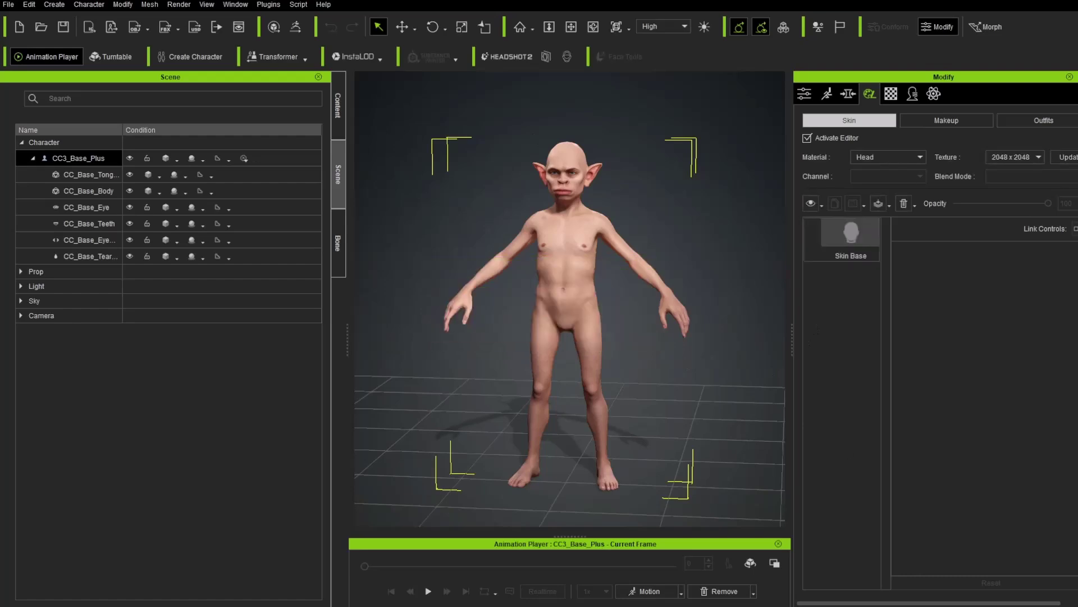
Switch to the browser and review the SkinGen Premium product page and its Unlimited Custom Effects page
{"action": "left_click_drag", "start_coordinate": [399, 606], "coordinate": [404, 499]}
{"action": "left_click_drag", "start_coordinate": [400, 559], "coordinate": [370, 44]}
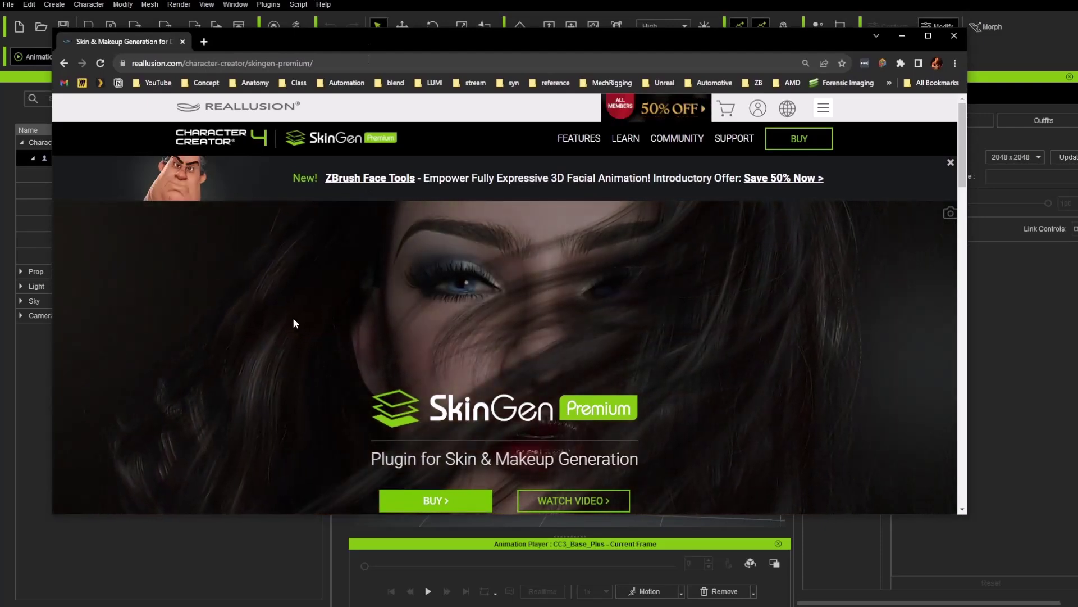
{"action": "scroll", "coordinate": [294, 319], "scroll_direction": "down", "scroll_amount": 2}
{"action": "scroll", "coordinate": [290, 309], "scroll_direction": "down", "scroll_amount": 6}
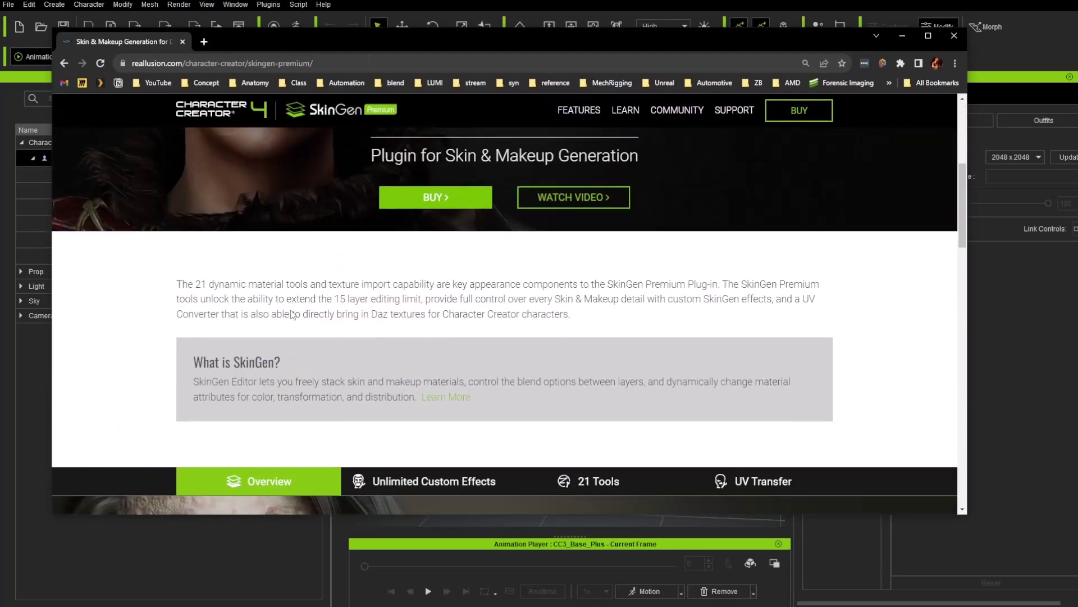
{"action": "scroll", "coordinate": [291, 313], "scroll_direction": "down", "scroll_amount": 6}
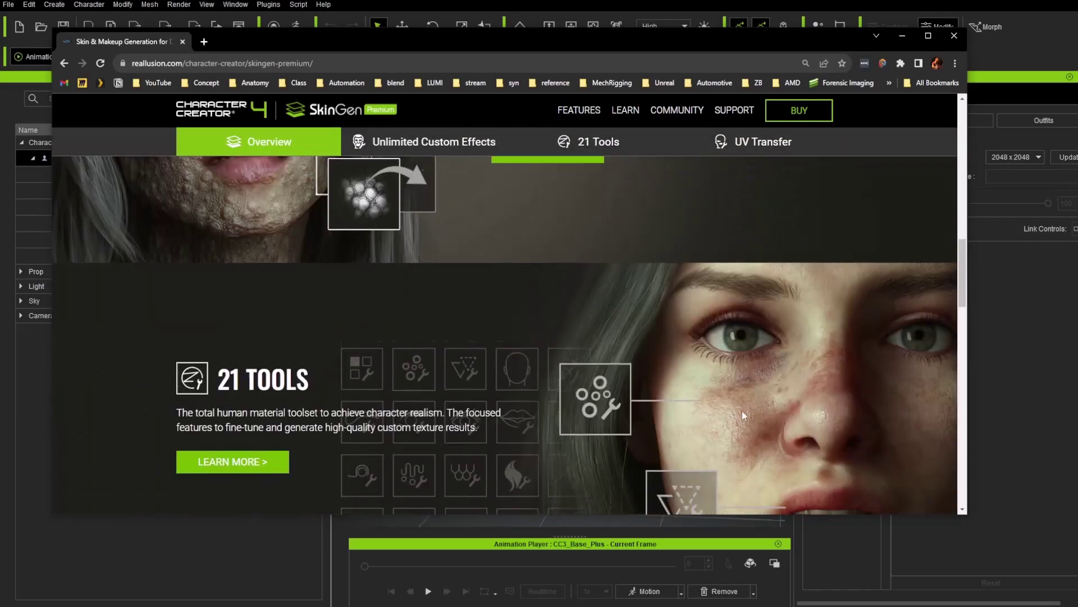
{"action": "scroll", "coordinate": [743, 410], "scroll_direction": "down", "scroll_amount": 6}
{"action": "scroll", "coordinate": [412, 325], "scroll_direction": "down", "scroll_amount": 3}
{"action": "scroll", "coordinate": [443, 333], "scroll_direction": "up", "scroll_amount": 15}
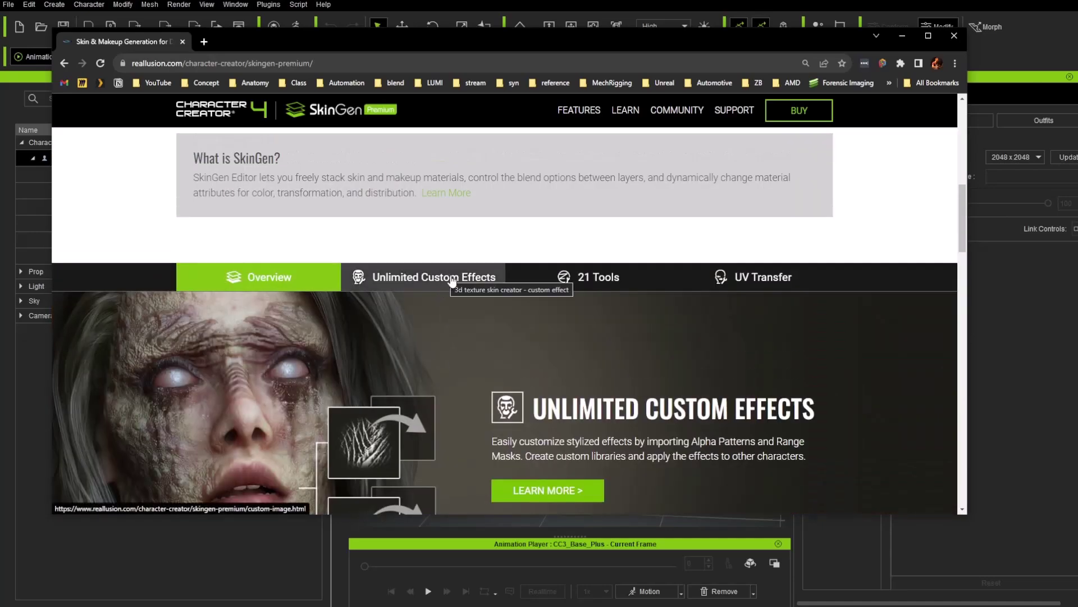
{"action": "left_click", "coordinate": [479, 283]}
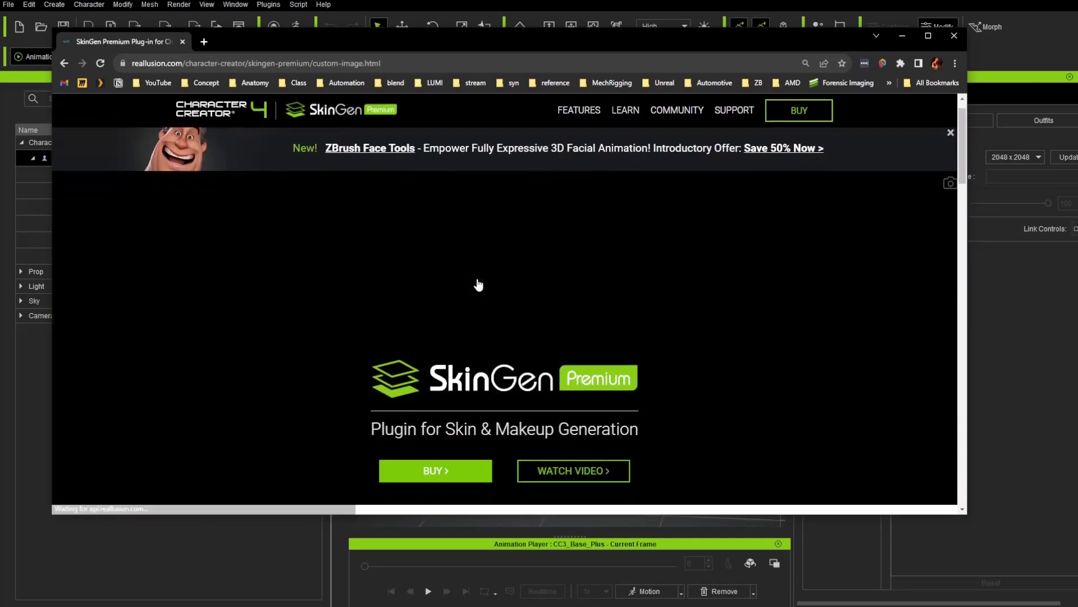
{"action": "scroll", "coordinate": [479, 283], "scroll_direction": "down", "scroll_amount": 2}
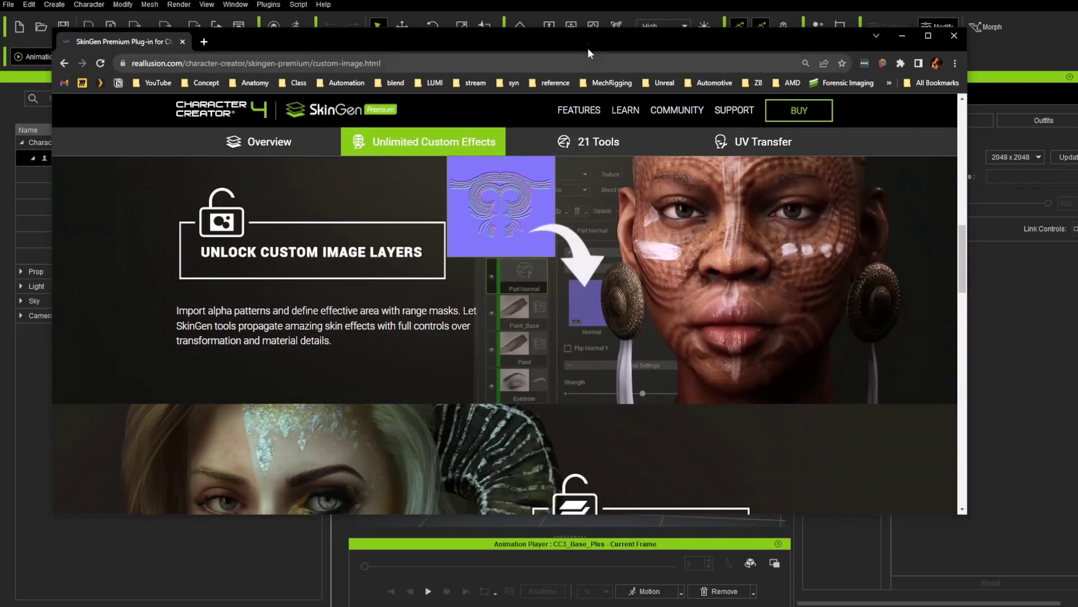
{"action": "left_click_drag", "start_coordinate": [588, 50], "coordinate": [583, 70]}
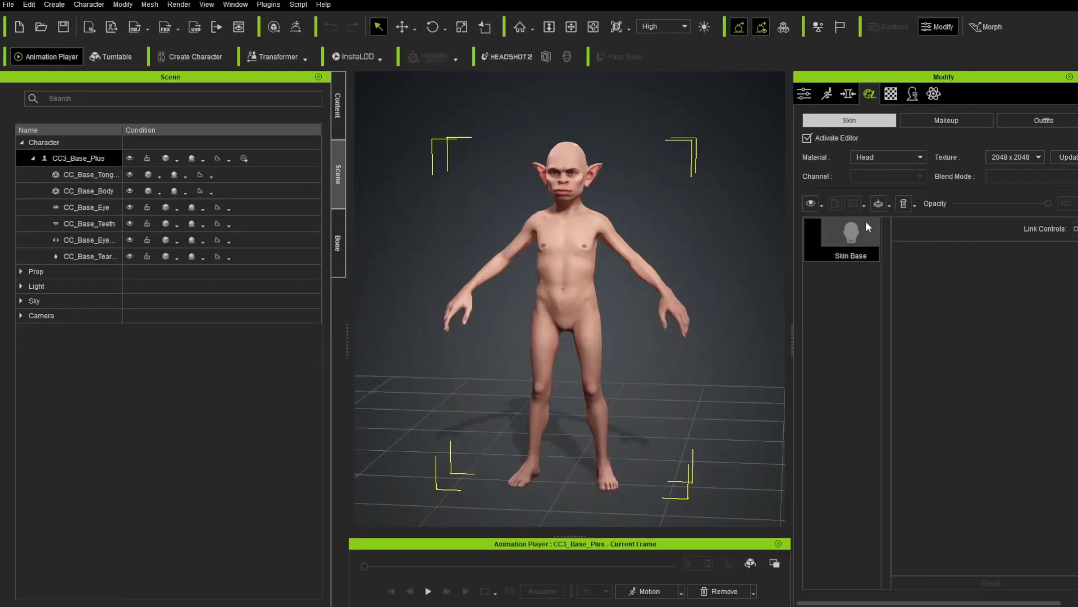
In Character Creator, browse the skin editor's materials and the Makeup, Skin Details and Normal Effects content, and deactivate the editor
{"action": "left_click", "coordinate": [921, 157]}
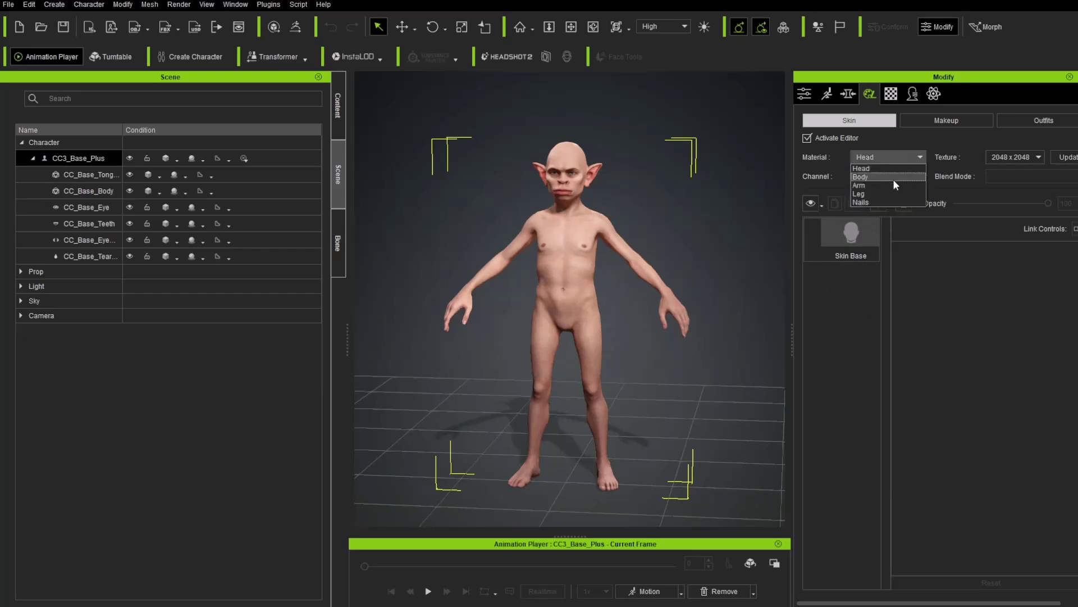
{"action": "left_click", "coordinate": [904, 167]}
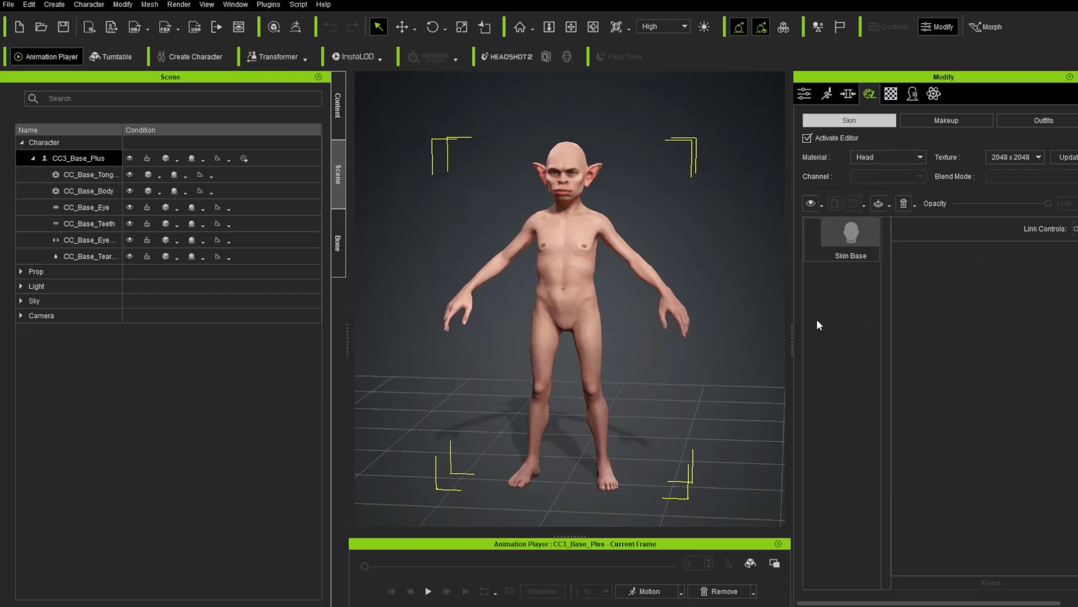
{"action": "left_click", "coordinate": [342, 105]}
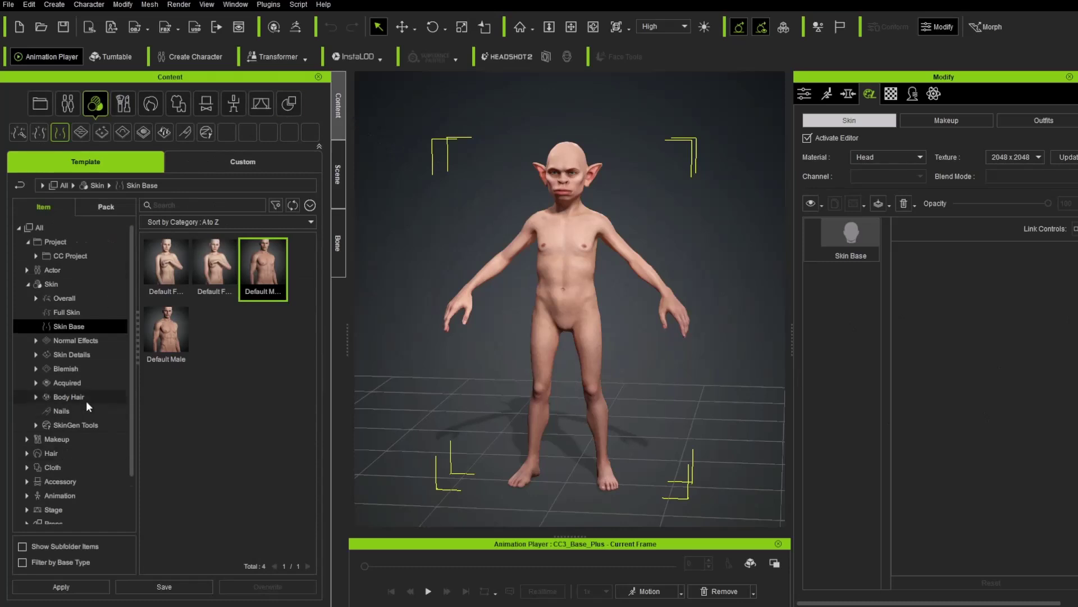
{"action": "scroll", "coordinate": [86, 400], "scroll_direction": "down", "scroll_amount": 1}
{"action": "left_click", "coordinate": [67, 415]}
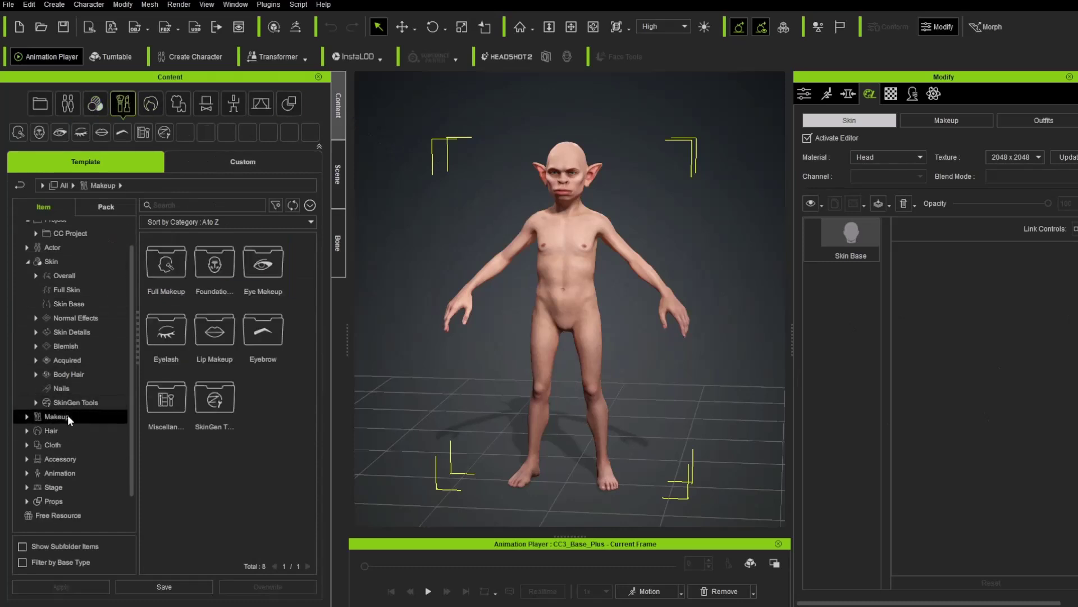
{"action": "left_click", "coordinate": [76, 347]}
{"action": "left_click", "coordinate": [79, 334]}
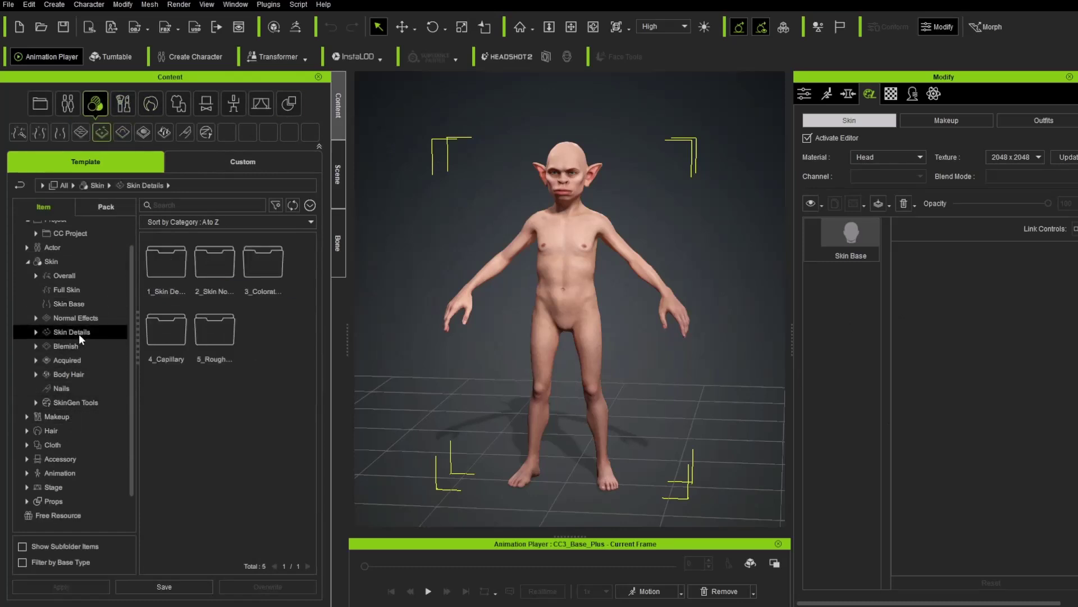
{"action": "left_click", "coordinate": [73, 319]}
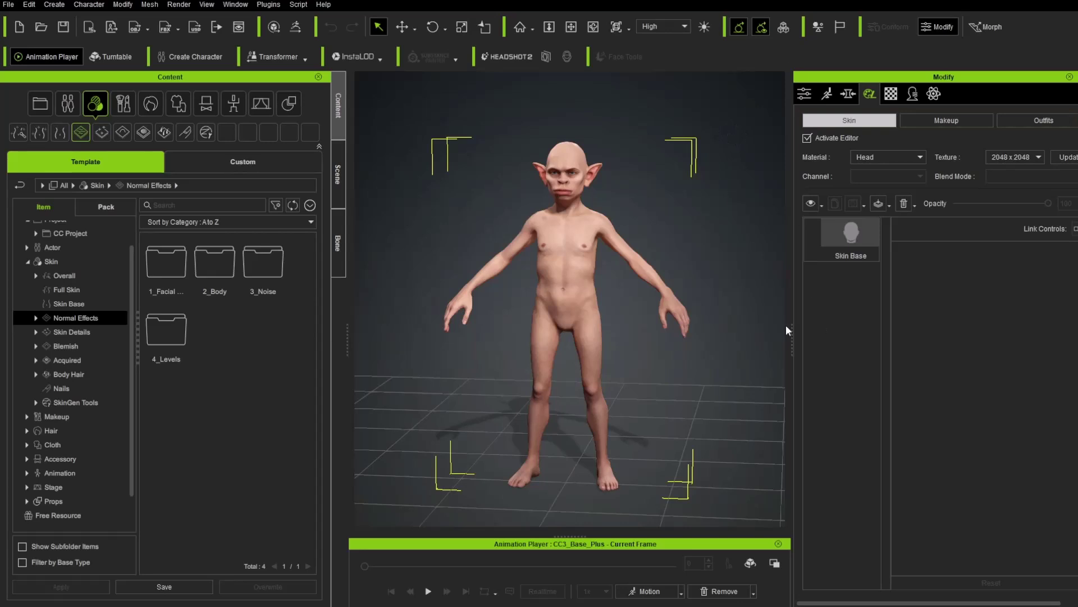
{"action": "left_click", "coordinate": [828, 140]}
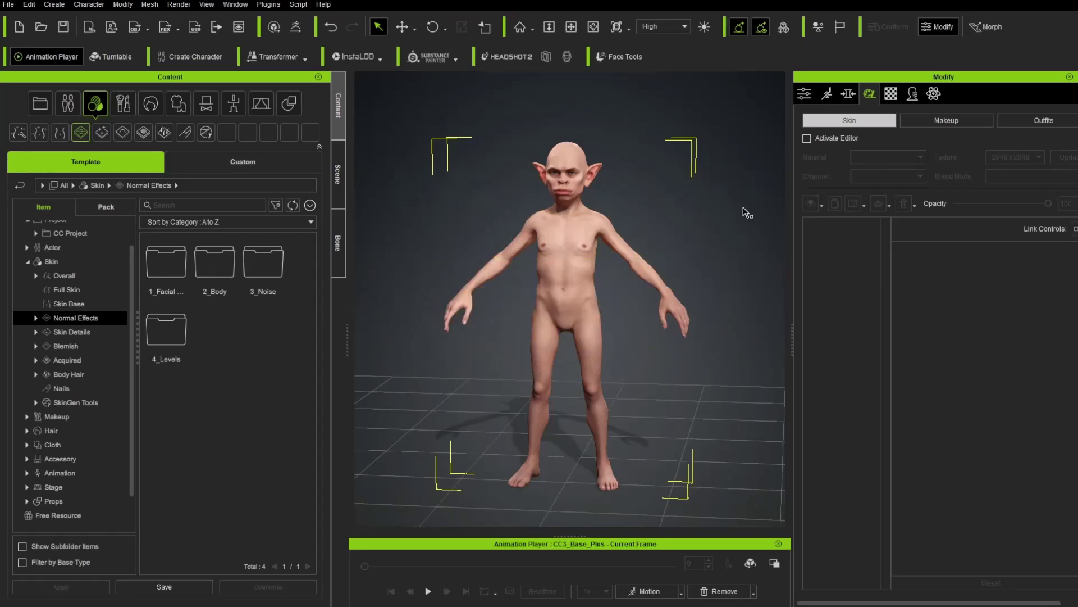
{"action": "right_click_drag", "start_coordinate": [678, 234], "coordinate": [698, 231]}
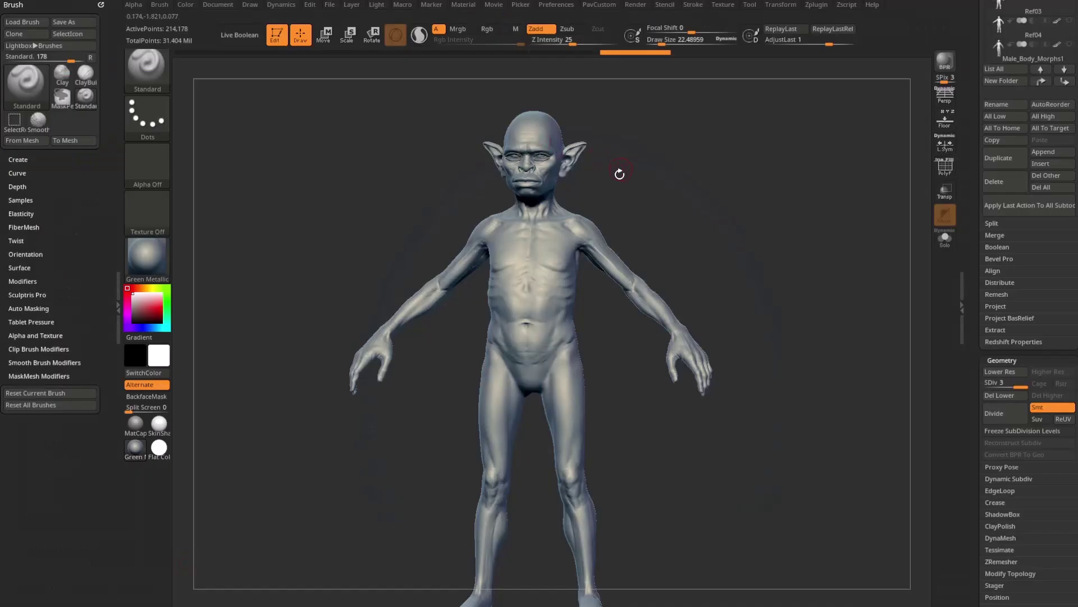
Switch to ZBrush and open the project Goblin2_006_BeatUp.zpr from the Goblin2 folder
{"action": "mouse_move", "coordinate": [619, 174]}
{"action": "left_mouse_down"}
{"action": "mouse_move", "coordinate": [731, 234]}
{"action": "mouse_move", "coordinate": [799, 231]}
{"action": "mouse_move", "coordinate": [788, 242]}
{"action": "mouse_move", "coordinate": [797, 234]}
{"action": "mouse_move", "coordinate": [808, 293]}
{"action": "mouse_move", "coordinate": [765, 287]}
{"action": "mouse_move", "coordinate": [770, 315]}
{"action": "mouse_move", "coordinate": [794, 217]}
{"action": "left_mouse_up"}
{"action": "scroll", "coordinate": [965, 176], "scroll_direction": "up", "scroll_amount": 7}
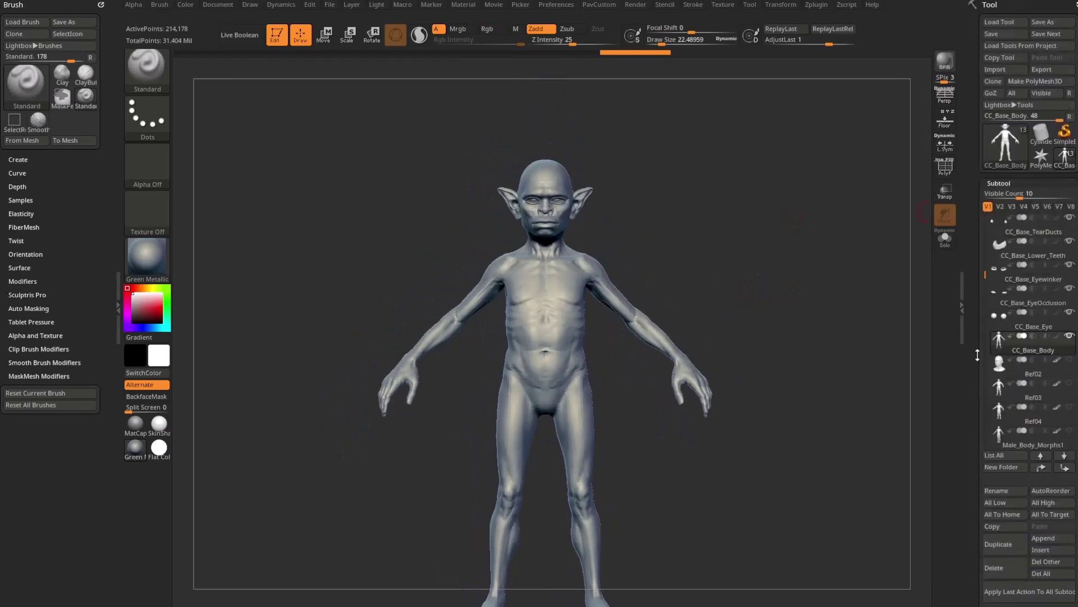
{"action": "left_click", "coordinate": [330, 5]}
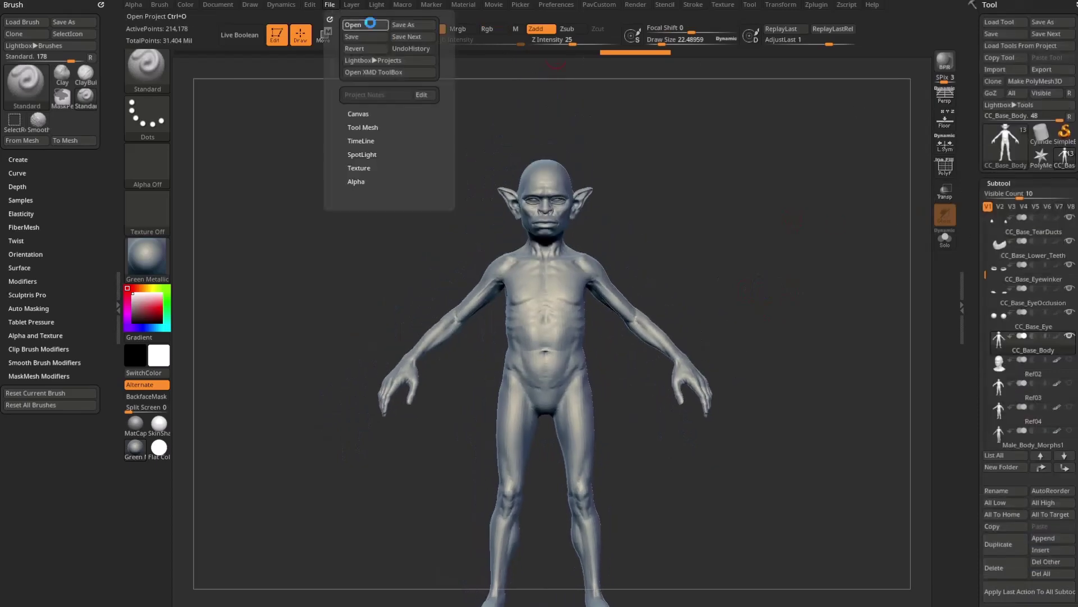
{"action": "left_click", "coordinate": [371, 25]}
{"action": "left_click", "coordinate": [653, 327]}
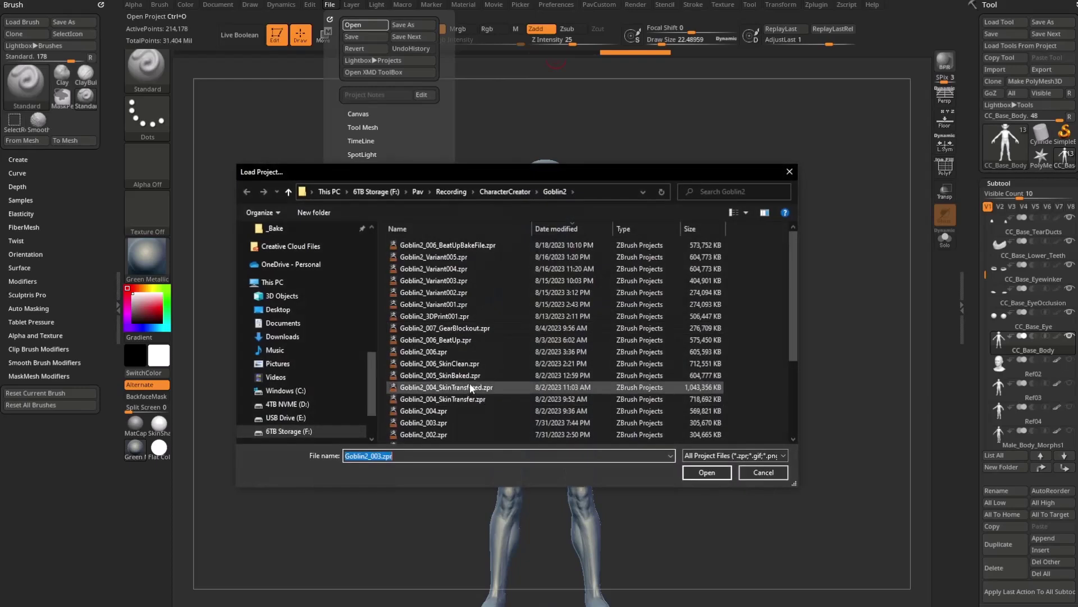
{"action": "left_click", "coordinate": [467, 364]}
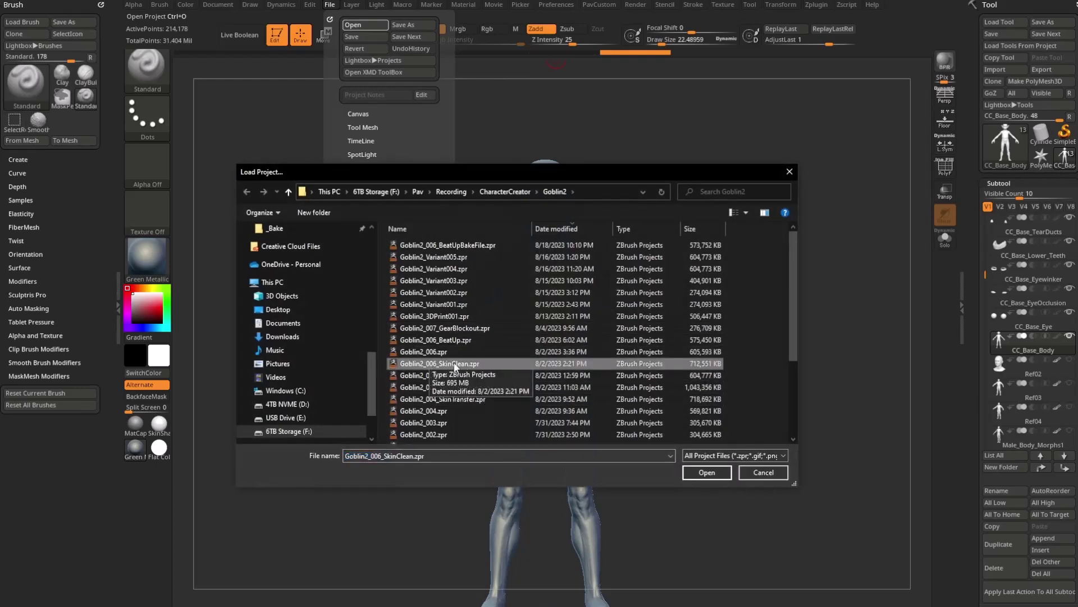
{"action": "left_click", "coordinate": [464, 341]}
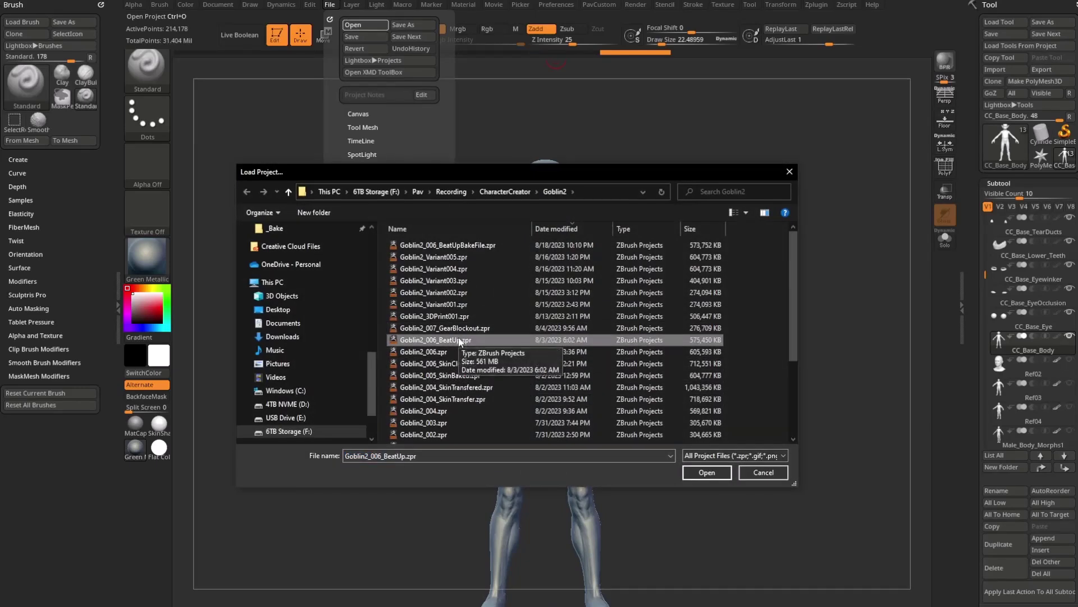
{"action": "double_click", "coordinate": [452, 340]}
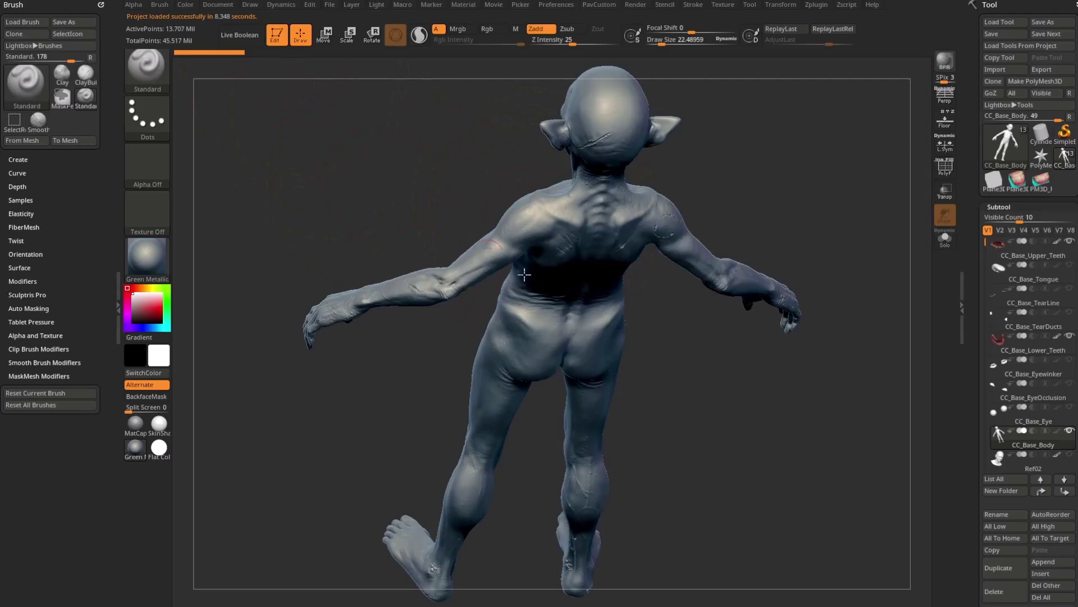
Examine the sculpted scars, wrinkles and skin damage on the goblin's torso, arms and head from several angles
{"action": "mouse_move", "coordinate": [723, 97]}
{"action": "left_mouse_down", "text": "alt"}
{"action": "mouse_move", "coordinate": [717, 323]}
{"action": "mouse_move", "coordinate": [771, 185]}
{"action": "mouse_move", "coordinate": [460, 318]}
{"action": "mouse_move", "coordinate": [431, 411]}
{"action": "mouse_move", "coordinate": [386, 471]}
{"action": "left_mouse_up", "text": "alt"}
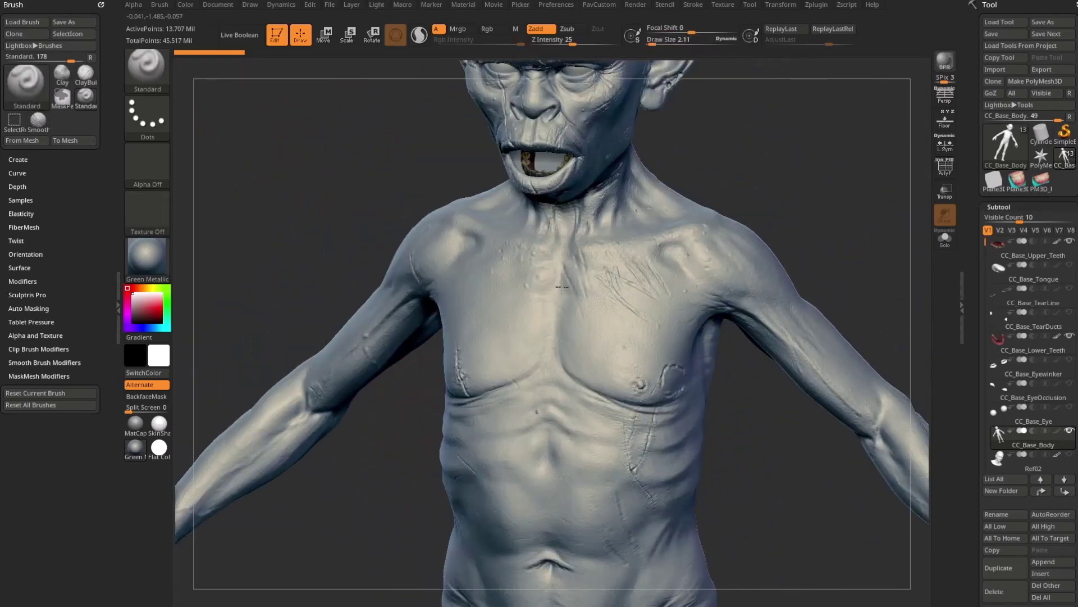
{"action": "mouse_move", "coordinate": [785, 151]}
{"action": "left_mouse_down"}
{"action": "mouse_move", "coordinate": [727, 294]}
{"action": "mouse_move", "coordinate": [701, 187]}
{"action": "mouse_move", "coordinate": [705, 198]}
{"action": "mouse_move", "coordinate": [687, 198]}
{"action": "mouse_move", "coordinate": [635, 161]}
{"action": "mouse_move", "coordinate": [753, 152]}
{"action": "left_mouse_up"}
{"action": "key", "text": "s"}
{"action": "mouse_move", "coordinate": [359, 449]}
{"action": "left_mouse_down"}
{"action": "mouse_move", "coordinate": [515, 446]}
{"action": "mouse_move", "coordinate": [402, 306]}
{"action": "mouse_move", "coordinate": [829, 302]}
{"action": "left_mouse_up"}
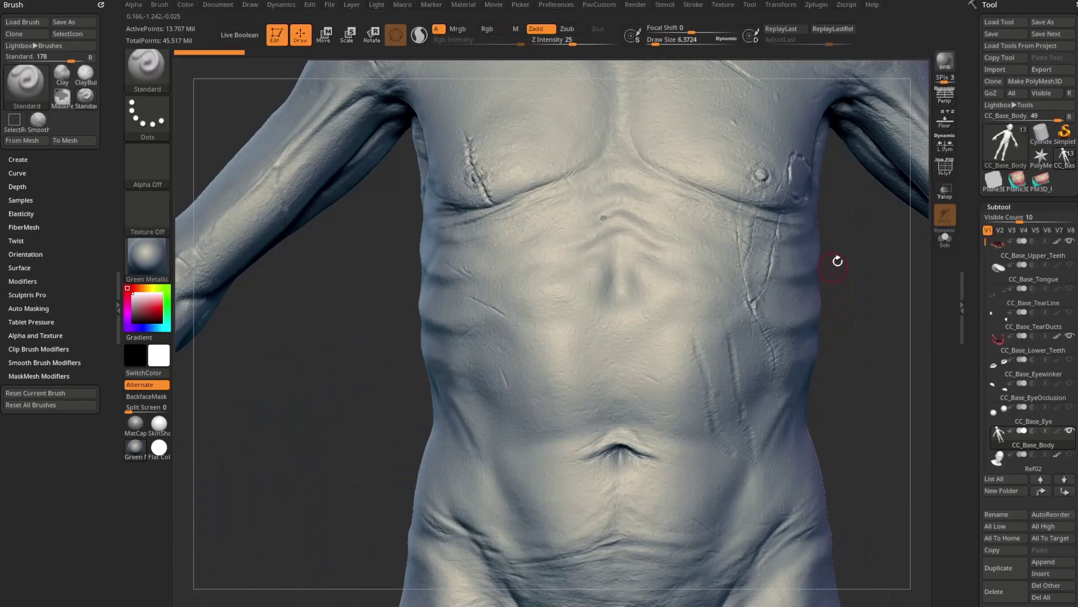
{"action": "mouse_move", "coordinate": [838, 262]}
{"action": "left_mouse_down"}
{"action": "mouse_move", "coordinate": [807, 200]}
{"action": "mouse_move", "coordinate": [820, 226]}
{"action": "mouse_move", "coordinate": [634, 270]}
{"action": "left_mouse_up"}
{"action": "mouse_move", "coordinate": [710, 264]}
{"action": "left_mouse_down"}
{"action": "mouse_move", "coordinate": [823, 234]}
{"action": "mouse_move", "coordinate": [819, 217]}
{"action": "mouse_move", "coordinate": [820, 246]}
{"action": "left_mouse_up"}
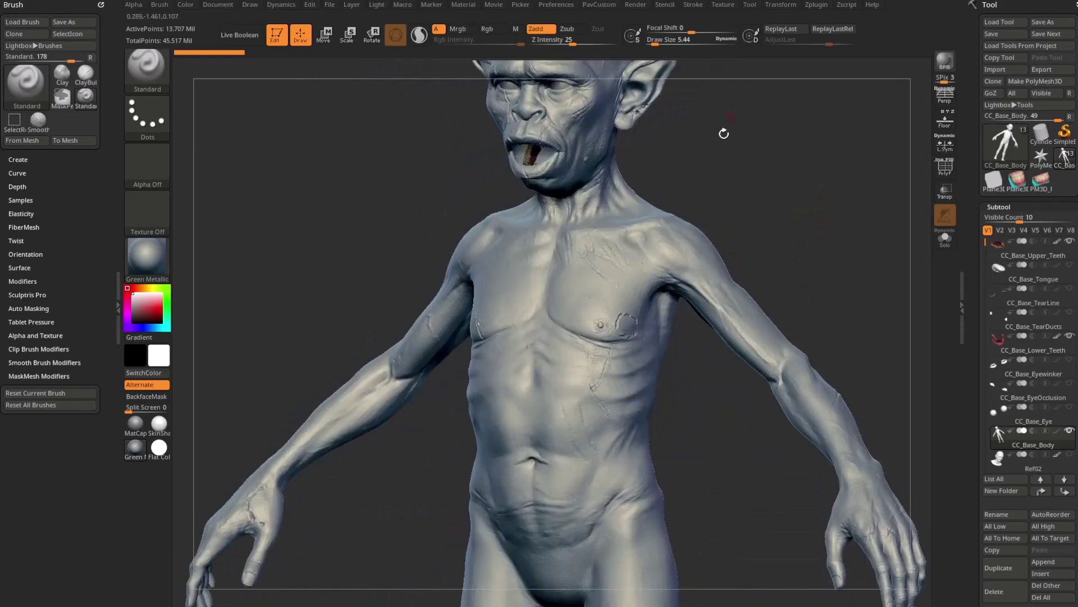
{"action": "mouse_move", "coordinate": [739, 156]}
{"action": "left_mouse_down", "text": "shift"}
{"action": "mouse_move", "coordinate": [756, 183]}
{"action": "mouse_move", "coordinate": [754, 236]}
{"action": "mouse_move", "coordinate": [733, 229]}
{"action": "left_mouse_up", "text": "shift"}
{"action": "key", "text": "s"}
{"action": "key", "text": "s"}
{"action": "left_click_drag", "start_coordinate": [733, 229], "coordinate": [702, 231]}
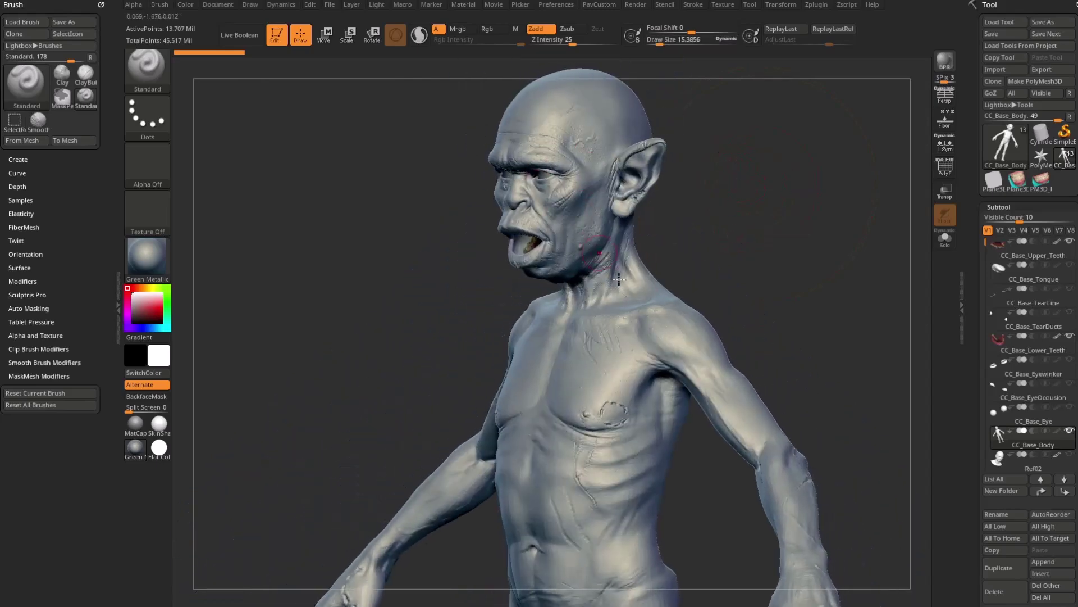
{"action": "left_click_drag", "start_coordinate": [767, 219], "coordinate": [748, 246], "text": "alt"}
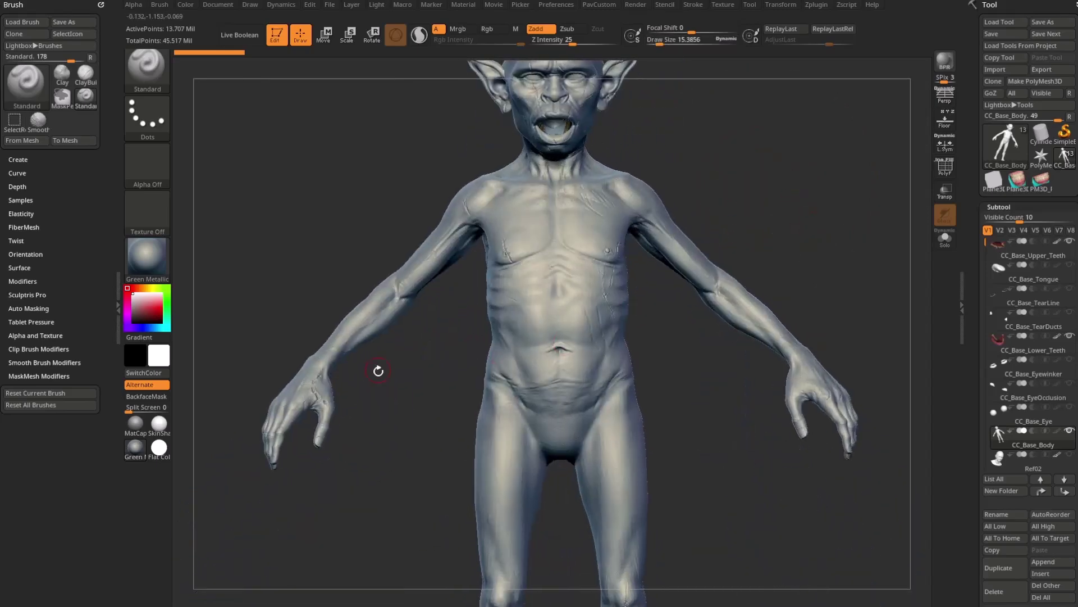
Inspect the fine skin detail on the goblin's hand and face up close
{"action": "left_click_drag", "start_coordinate": [378, 371], "coordinate": [363, 493], "text": "alt"}
{"action": "mouse_move", "coordinate": [236, 506]}
{"action": "left_mouse_down", "text": "alt"}
{"action": "mouse_move", "coordinate": [662, 178]}
{"action": "mouse_move", "coordinate": [489, 243]}
{"action": "mouse_move", "coordinate": [407, 371]}
{"action": "mouse_move", "coordinate": [486, 276]}
{"action": "mouse_move", "coordinate": [436, 219]}
{"action": "mouse_move", "coordinate": [378, 392]}
{"action": "mouse_move", "coordinate": [383, 424]}
{"action": "mouse_move", "coordinate": [356, 367]}
{"action": "left_mouse_up", "text": "alt"}
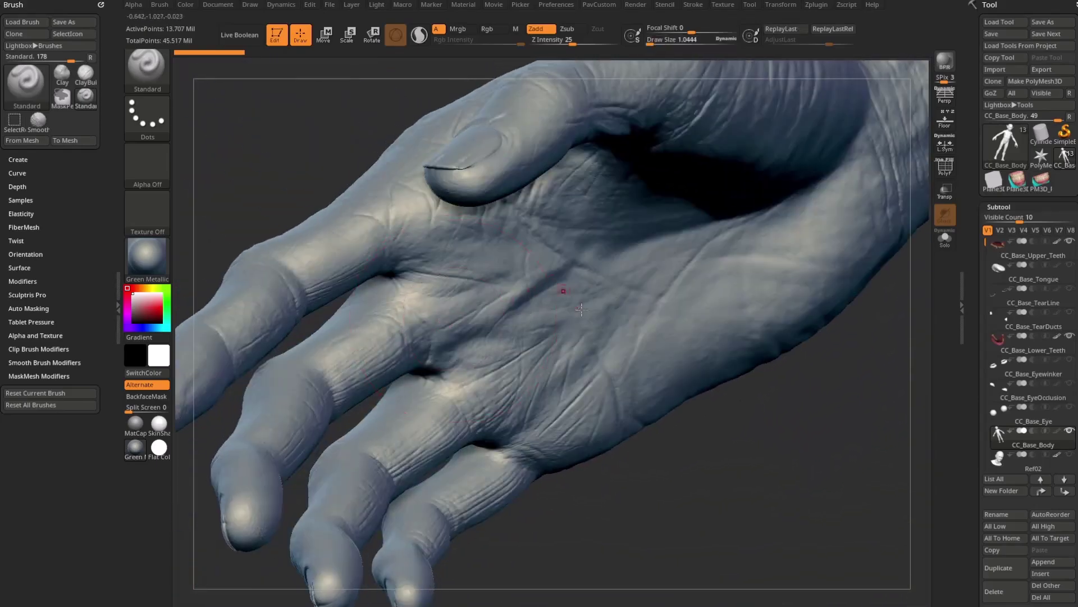
{"action": "mouse_move", "coordinate": [709, 462]}
{"action": "left_mouse_down"}
{"action": "mouse_move", "coordinate": [756, 508]}
{"action": "mouse_move", "coordinate": [469, 217]}
{"action": "mouse_move", "coordinate": [541, 292]}
{"action": "mouse_move", "coordinate": [183, 549]}
{"action": "mouse_move", "coordinate": [314, 427]}
{"action": "mouse_move", "coordinate": [393, 225]}
{"action": "mouse_move", "coordinate": [471, 298]}
{"action": "mouse_move", "coordinate": [459, 232]}
{"action": "mouse_move", "coordinate": [670, 295]}
{"action": "mouse_move", "coordinate": [651, 235]}
{"action": "mouse_move", "coordinate": [584, 156]}
{"action": "left_mouse_up"}
{"action": "mouse_move", "coordinate": [602, 371]}
{"action": "right_mouse_down", "text": "ctrl"}
{"action": "mouse_move", "coordinate": [640, 342]}
{"action": "mouse_move", "coordinate": [798, 315]}
{"action": "right_mouse_up", "text": "ctrl"}
{"action": "key", "text": "s"}
{"action": "left_click_drag", "start_coordinate": [817, 311], "coordinate": [780, 311]}
{"action": "right_click_drag", "start_coordinate": [788, 299], "coordinate": [809, 320], "text": "alt"}
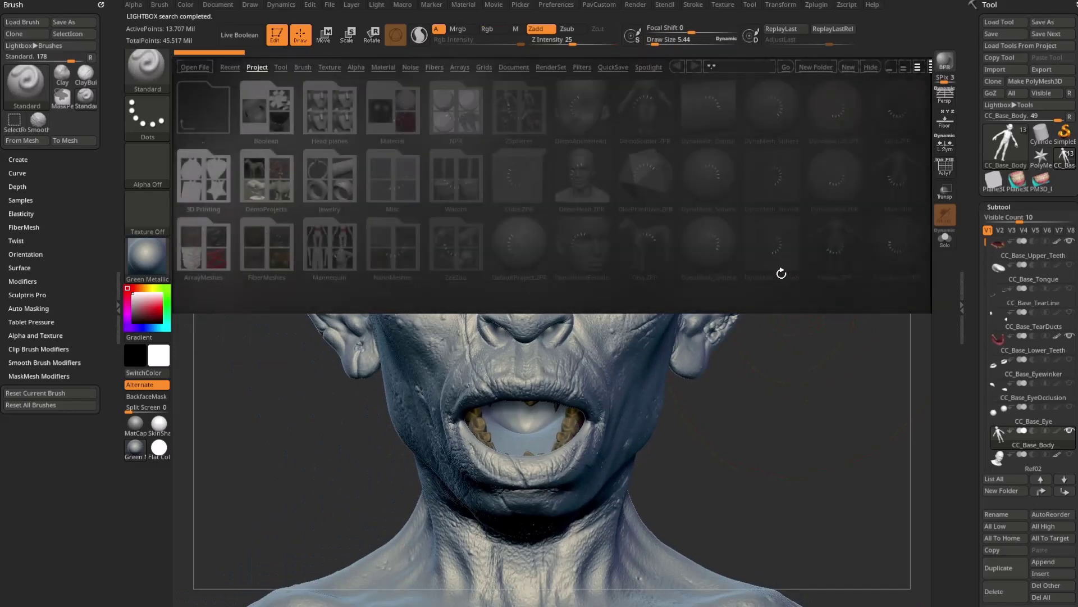
Browse the LightBox brush library down to the skin brush collection in the Skin brushes folder, and close LightBox
{"action": "left_click", "coordinate": [306, 68]}
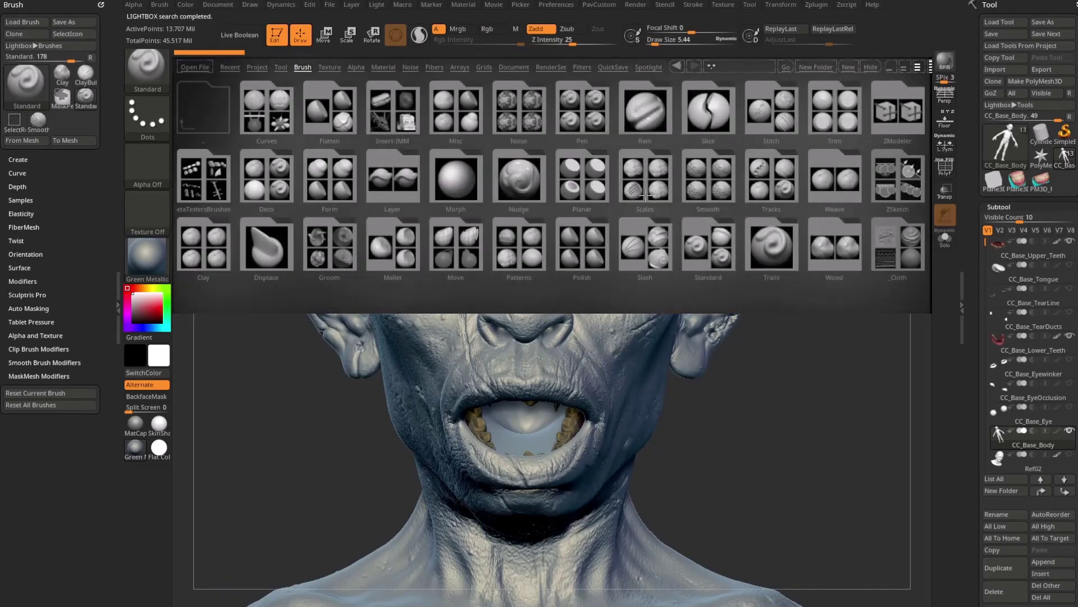
{"action": "scroll", "coordinate": [529, 186], "scroll_direction": "down", "scroll_amount": 3}
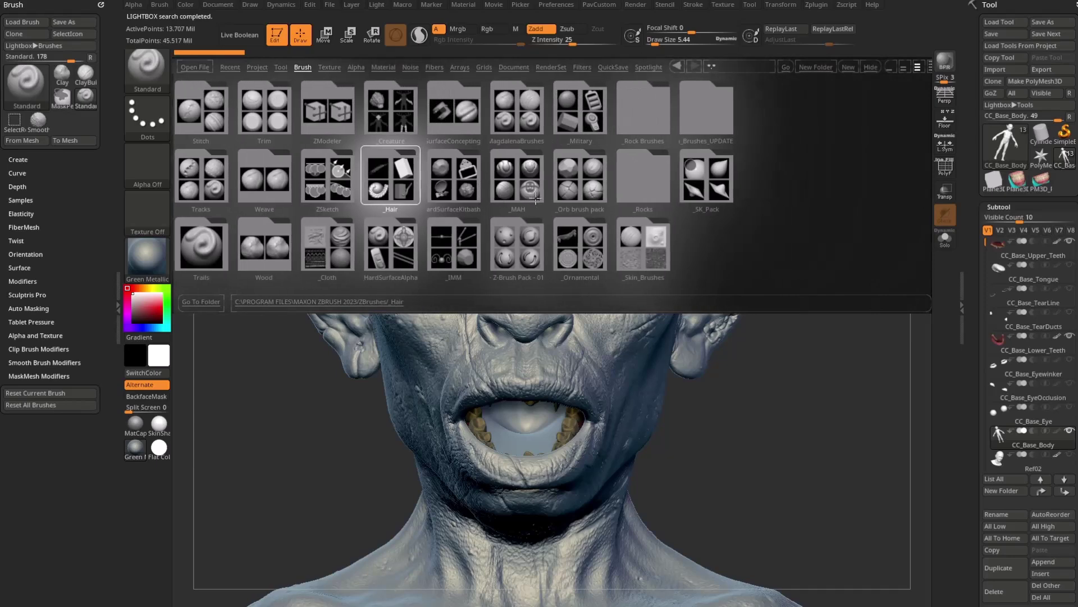
{"action": "double_click", "coordinate": [716, 117]}
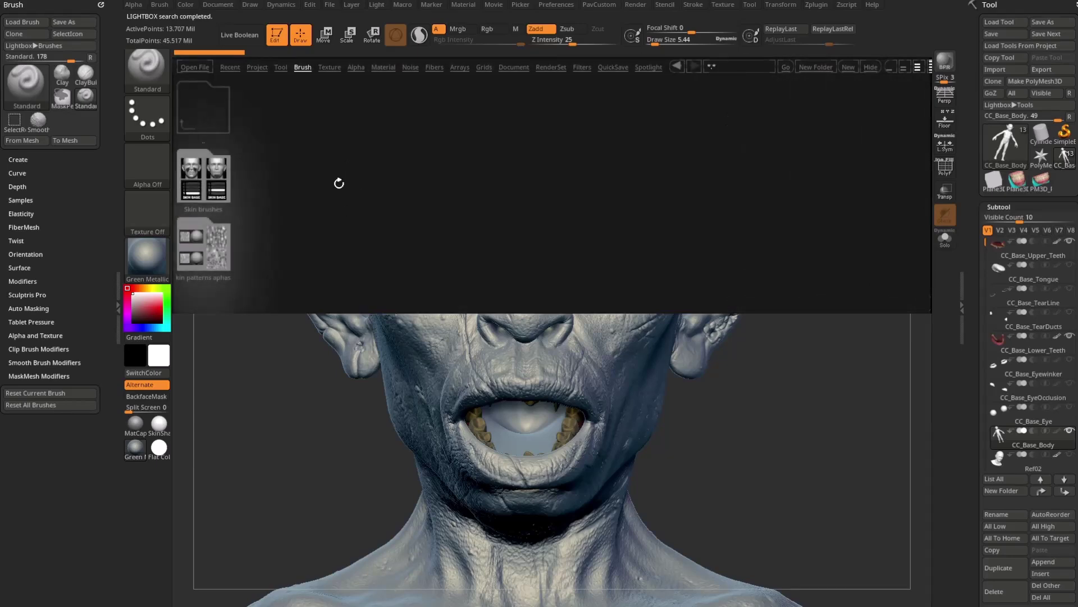
{"action": "double_click", "coordinate": [220, 185]}
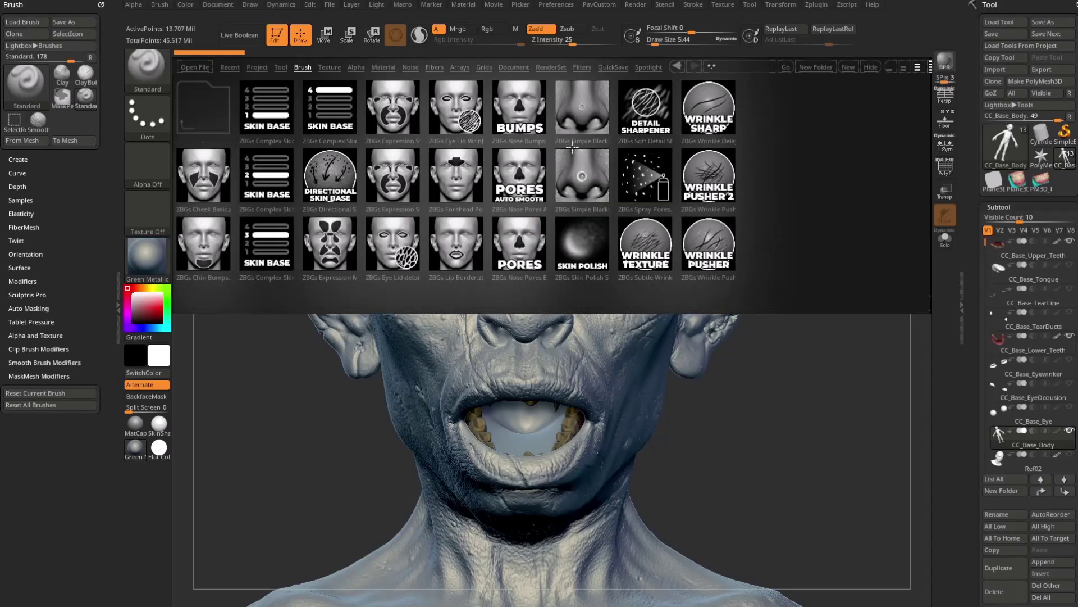
{"action": "key", "text": "comma"}
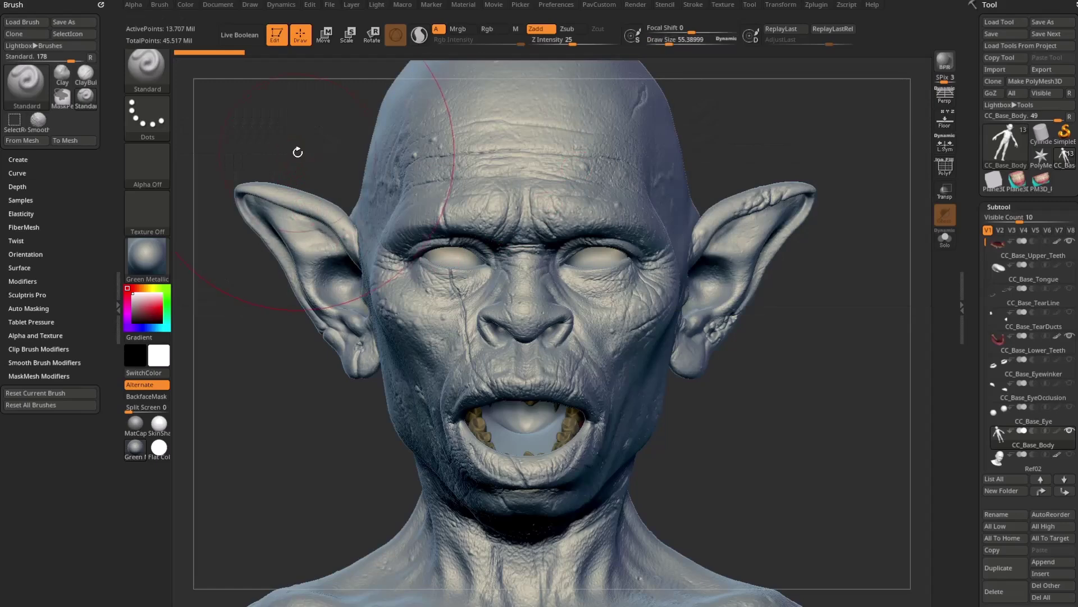
Set the Standard brush to the Spray stroke with Alpha 23
{"action": "left_click", "coordinate": [147, 116]}
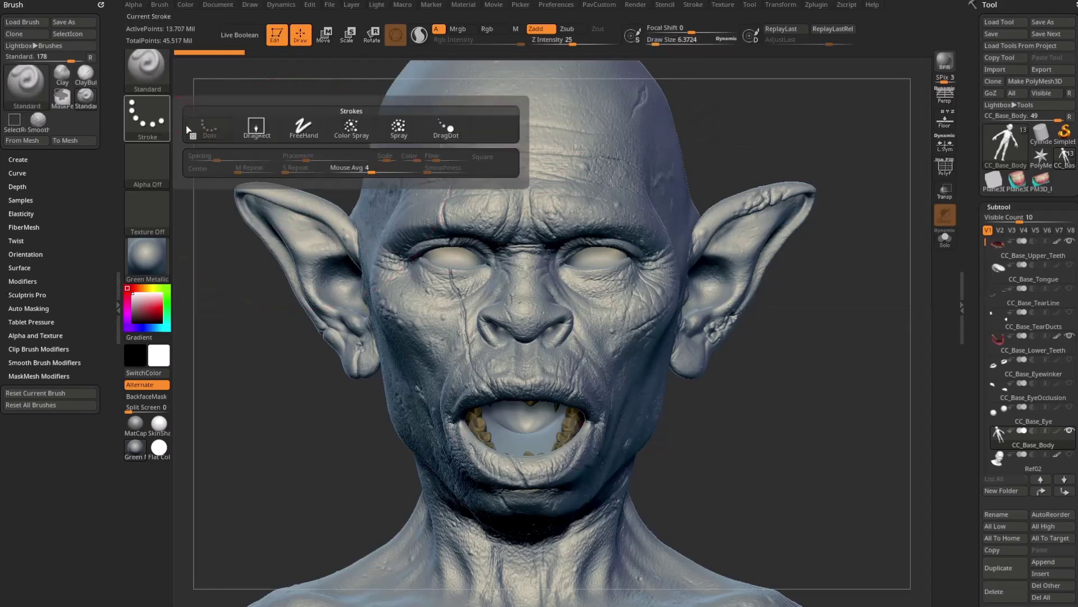
{"action": "left_click", "coordinate": [398, 127]}
{"action": "left_click", "coordinate": [147, 166]}
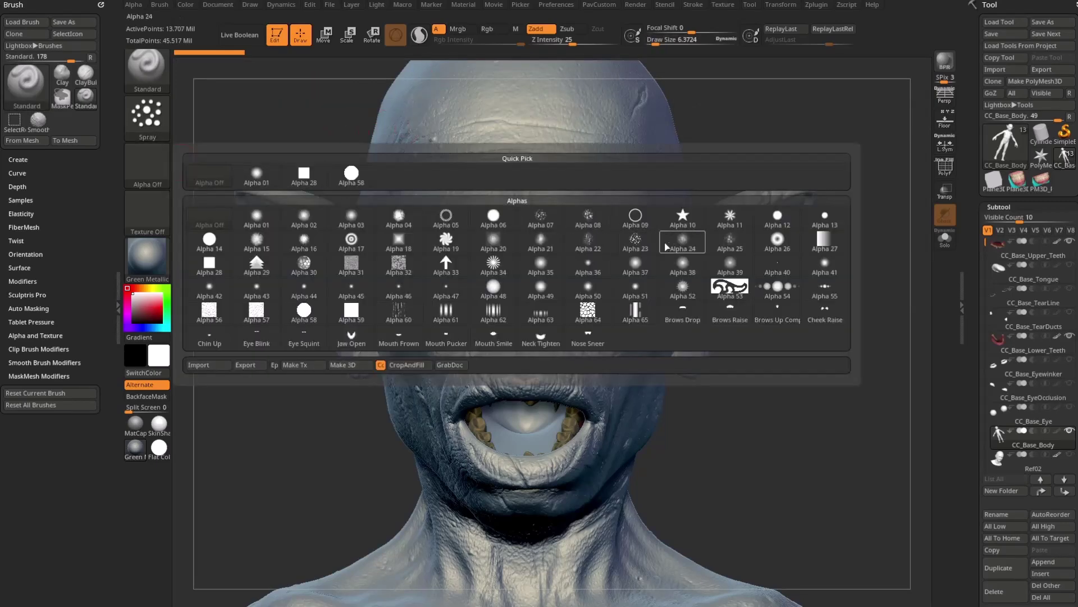
{"action": "left_click", "coordinate": [635, 239]}
Try spraying bumpy skin texture across the goblin's brow, and undo the stroke
{"action": "mouse_move", "coordinate": [822, 201]}
{"action": "left_mouse_down", "text": "alt"}
{"action": "mouse_move", "coordinate": [874, 212]}
{"action": "mouse_move", "coordinate": [746, 191]}
{"action": "mouse_move", "coordinate": [842, 197]}
{"action": "left_mouse_up", "text": "alt"}
{"action": "mouse_move", "coordinate": [484, 259]}
{"action": "left_mouse_down"}
{"action": "mouse_move", "coordinate": [524, 229]}
{"action": "mouse_move", "coordinate": [653, 209]}
{"action": "left_mouse_up"}
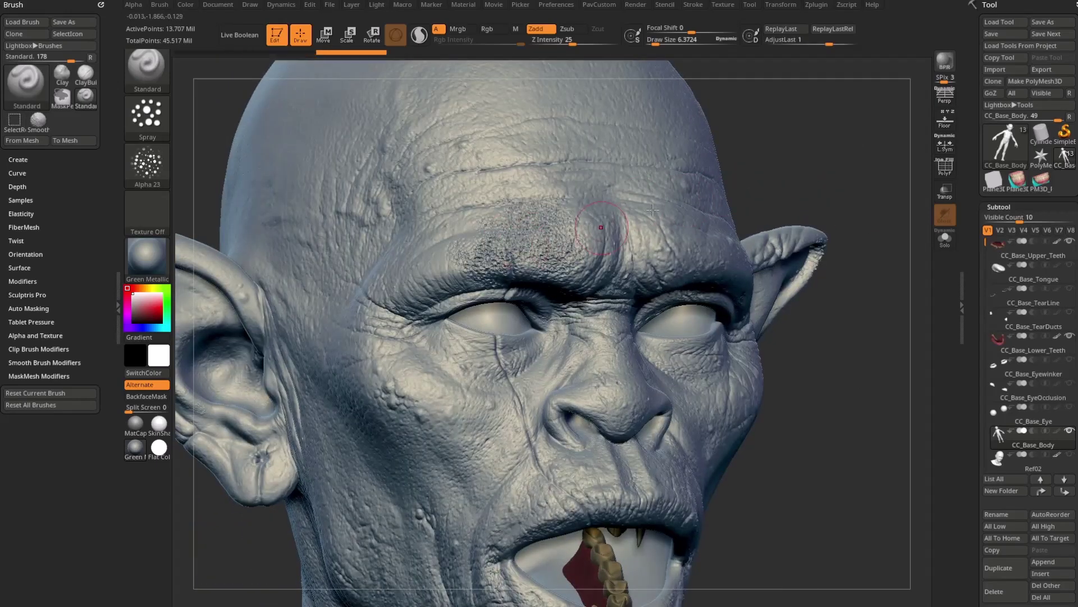
{"action": "key", "text": "ctrl+z"}
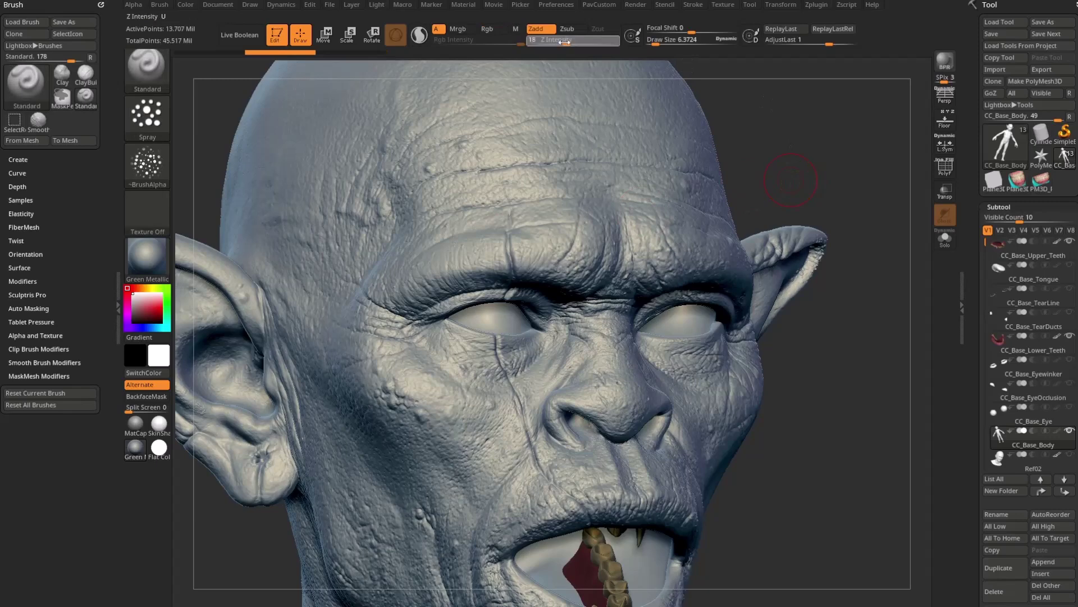
Set the brush's Z Intensity to 9 and spray subtle skin texture over the goblin's forehead
{"action": "left_click_drag", "start_coordinate": [549, 212], "coordinate": [521, 212]}
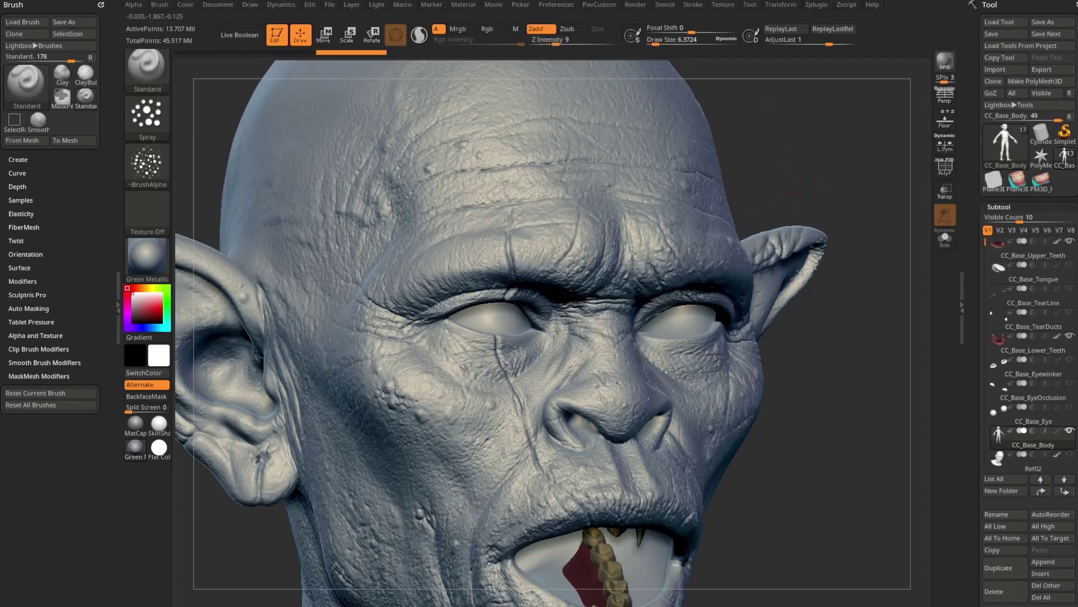
{"action": "left_click_drag", "start_coordinate": [787, 138], "coordinate": [623, 186]}
{"action": "left_click_drag", "start_coordinate": [898, 359], "coordinate": [775, 225], "text": "alt"}
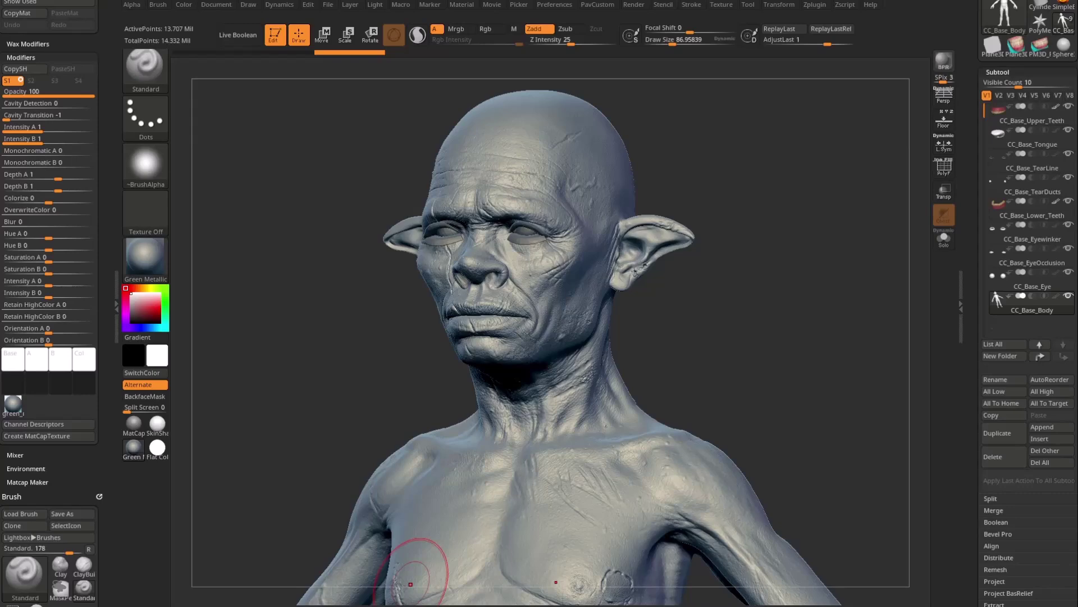
Switch to the browser and skim the YouTube tutorial from the scars, cuts, scratches and bite marks chapter to re-linking ZBrush to CC
{"action": "left_click_drag", "start_coordinate": [410, 584], "coordinate": [332, 51]}
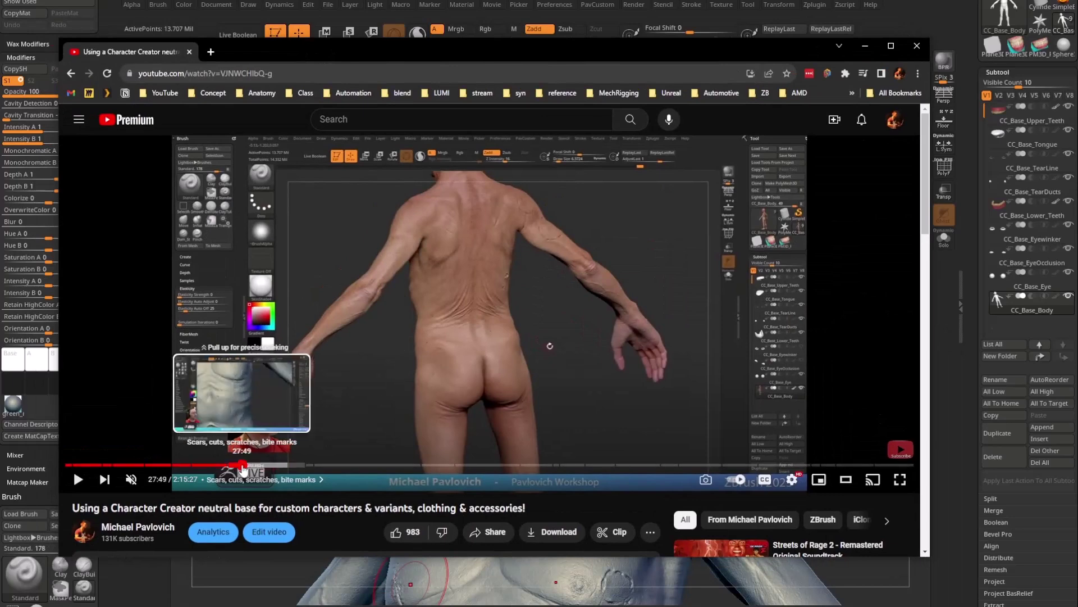
{"action": "left_click", "coordinate": [241, 465]}
{"action": "left_click", "coordinate": [219, 465]}
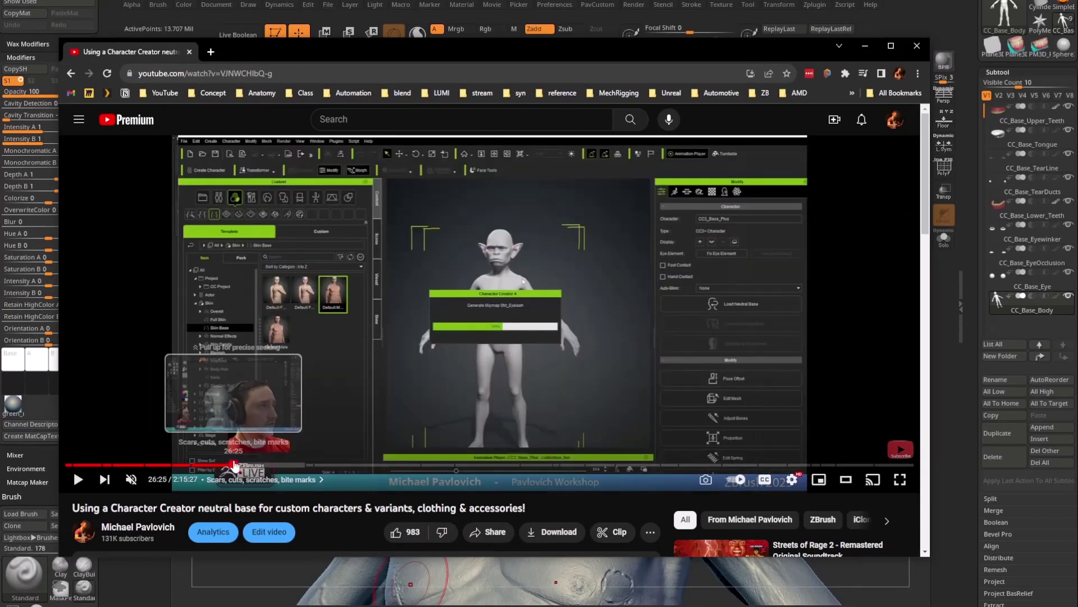
{"action": "left_click", "coordinate": [246, 465]}
{"action": "left_click", "coordinate": [255, 465]}
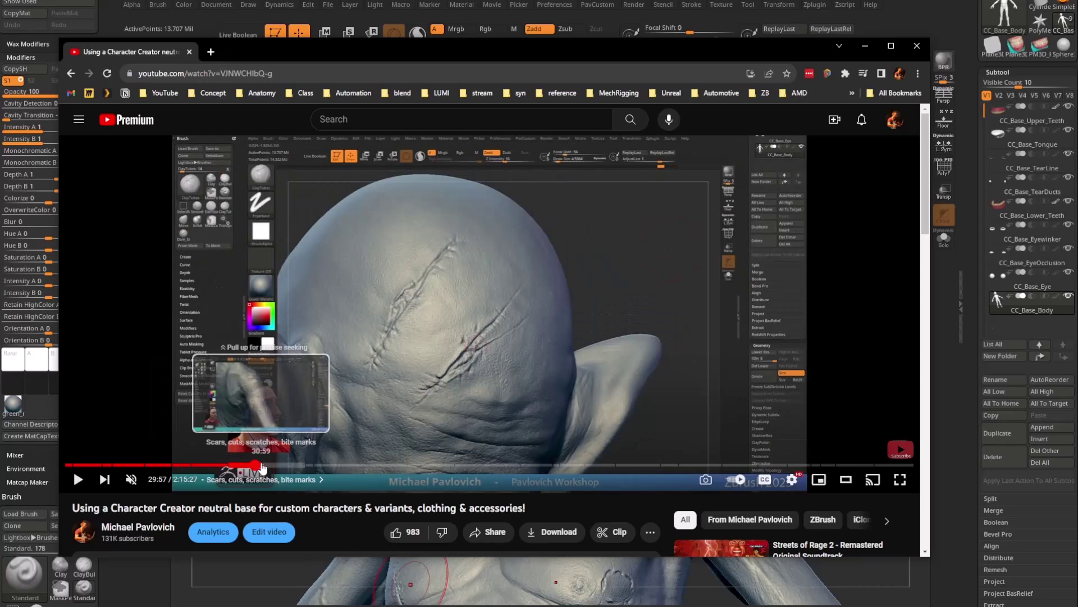
{"action": "left_click", "coordinate": [262, 465]}
{"action": "left_click", "coordinate": [269, 465]}
{"action": "left_click_drag", "start_coordinate": [269, 467], "coordinate": [311, 465]}
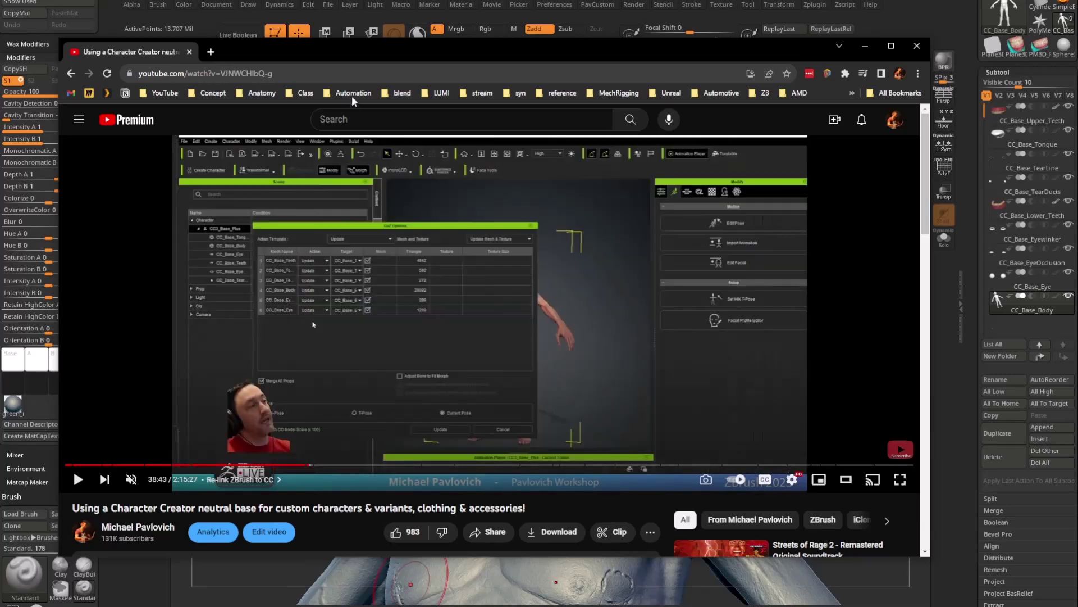
{"action": "left_click_drag", "start_coordinate": [354, 59], "coordinate": [337, 606]}
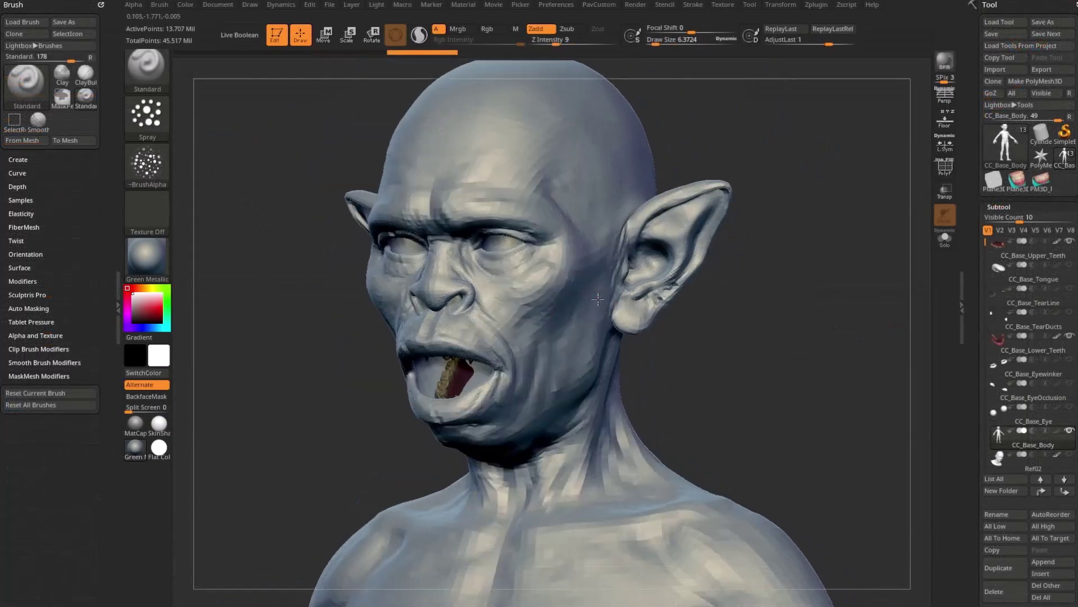
Back in ZBrush, display the polypaint on CC_Base_Body at its detailed subdivision level and apply the SkinShade4 material
{"action": "key", "text": "d"}
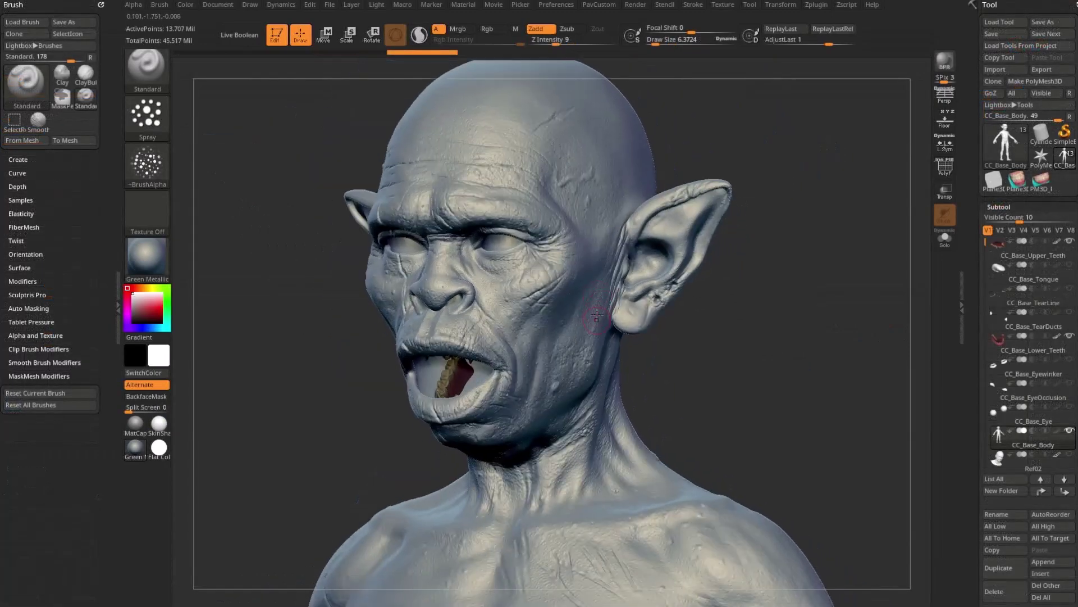
{"action": "left_click", "coordinate": [1057, 432]}
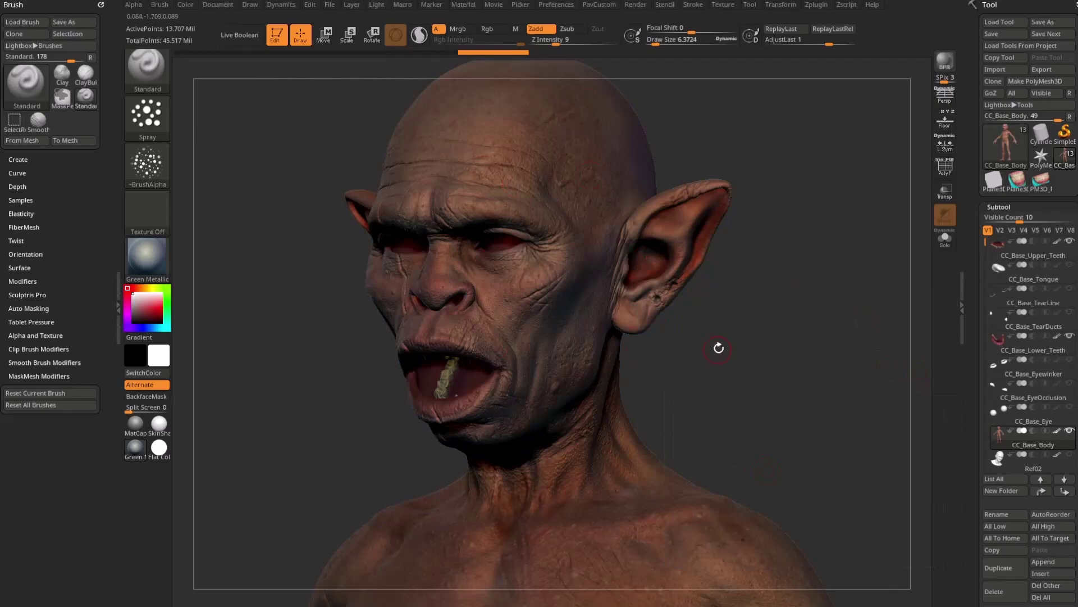
{"action": "key", "text": "s"}
{"action": "mouse_move", "coordinate": [720, 348]}
{"action": "left_mouse_down"}
{"action": "mouse_move", "coordinate": [786, 348]}
{"action": "mouse_move", "coordinate": [723, 348]}
{"action": "left_mouse_up"}
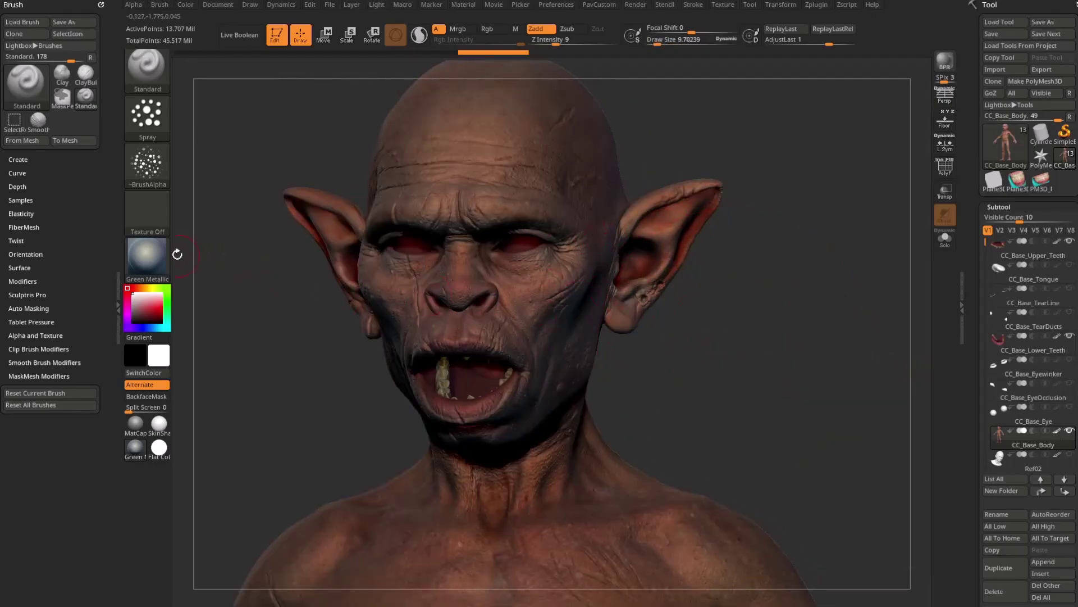
{"action": "left_click", "coordinate": [156, 263]}
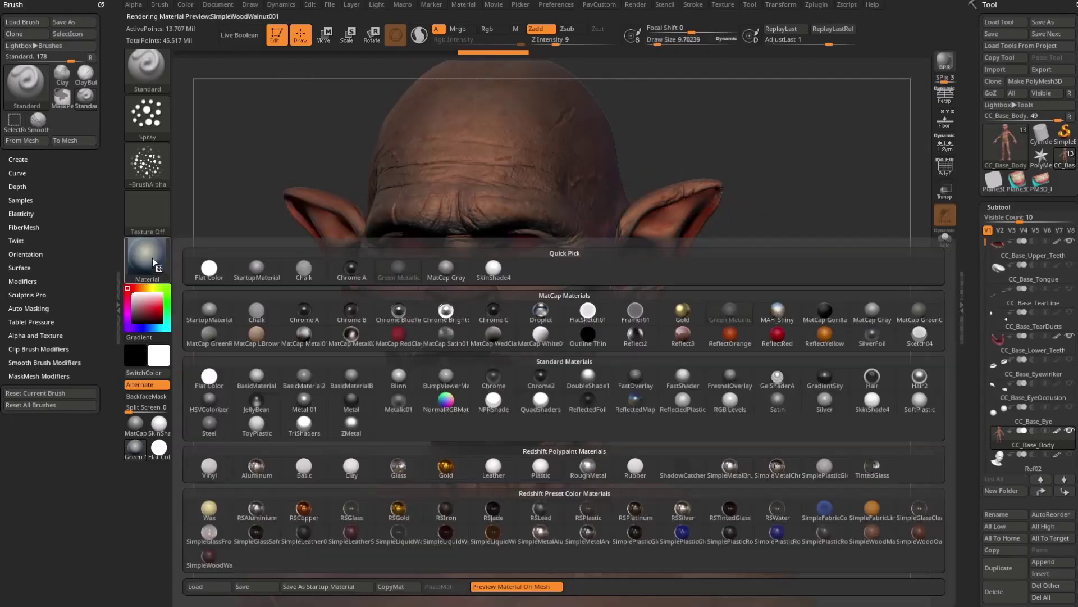
{"action": "left_click", "coordinate": [490, 274]}
Examine the painted goblin's full body, head and torso from several angles
{"action": "left_click_drag", "start_coordinate": [736, 306], "coordinate": [592, 271], "text": "alt"}
{"action": "key", "text": "s"}
{"action": "left_click", "coordinate": [762, 206]}
{"action": "mouse_move", "coordinate": [728, 209]}
{"action": "left_mouse_down", "text": "shift"}
{"action": "mouse_move", "coordinate": [777, 206]}
{"action": "mouse_move", "coordinate": [739, 205]}
{"action": "left_mouse_up", "text": "shift"}
{"action": "key", "text": "s"}
{"action": "left_click", "coordinate": [657, 195]}
{"action": "mouse_move", "coordinate": [658, 194]}
{"action": "left_mouse_down"}
{"action": "mouse_move", "coordinate": [734, 193]}
{"action": "mouse_move", "coordinate": [734, 176]}
{"action": "mouse_move", "coordinate": [696, 231]}
{"action": "mouse_move", "coordinate": [760, 219]}
{"action": "mouse_move", "coordinate": [741, 199]}
{"action": "left_mouse_up"}
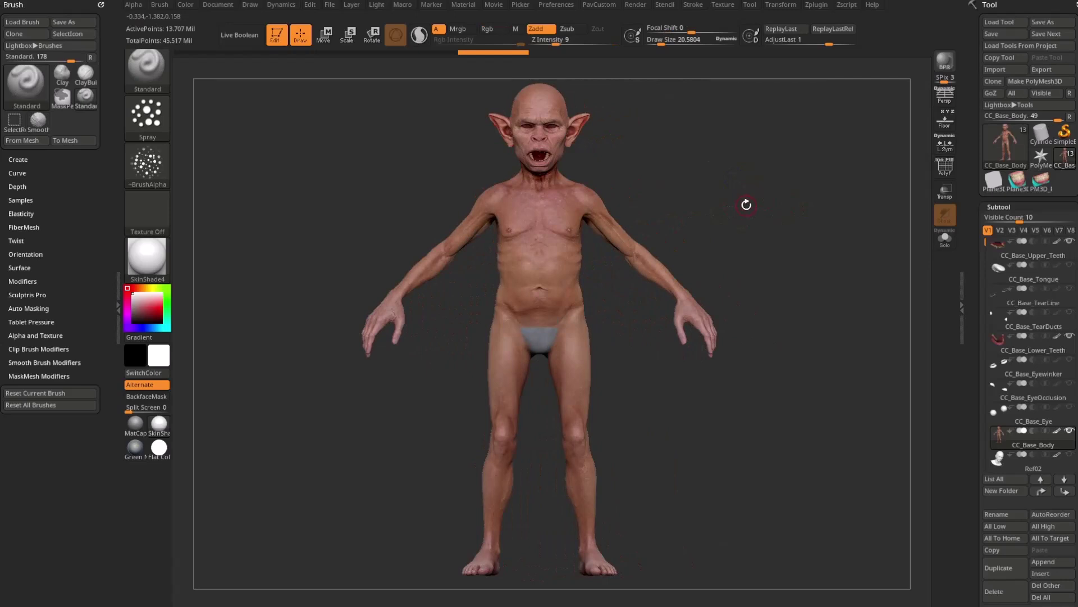
{"action": "left_click_drag", "start_coordinate": [632, 179], "coordinate": [693, 247]}
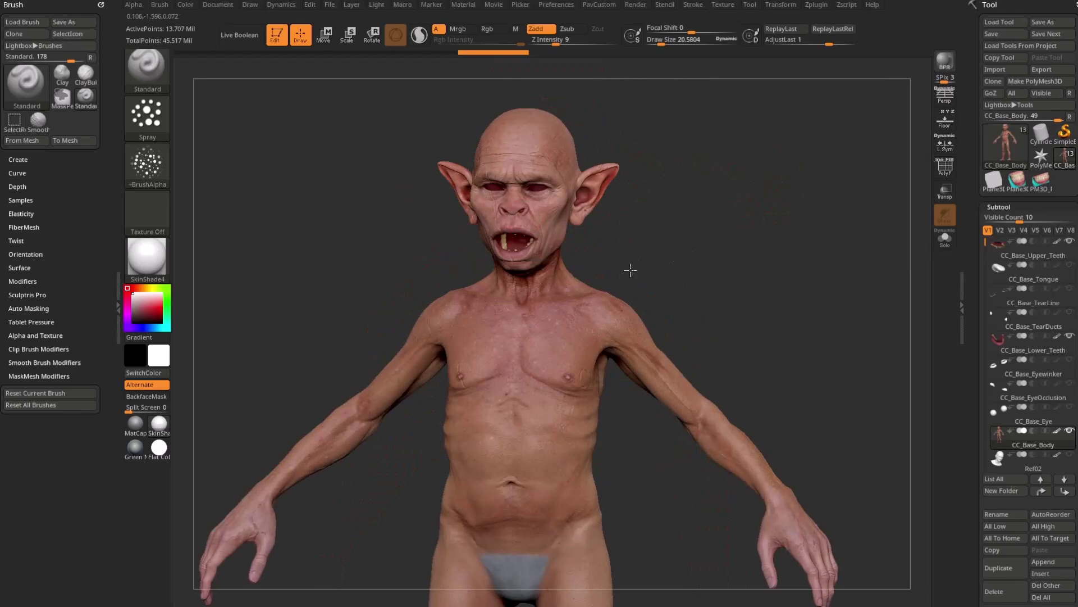
{"action": "left_click_drag", "start_coordinate": [630, 270], "coordinate": [736, 226]}
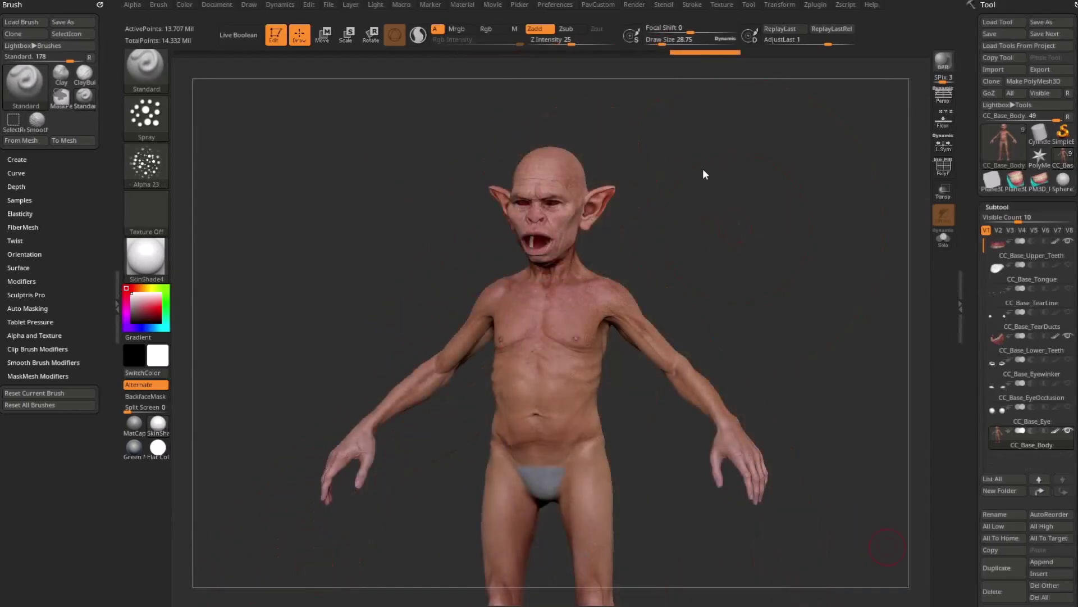
{"action": "mouse_move", "coordinate": [703, 172]}
{"action": "left_mouse_down"}
{"action": "mouse_move", "coordinate": [758, 205]}
{"action": "mouse_move", "coordinate": [730, 204]}
{"action": "mouse_move", "coordinate": [734, 215]}
{"action": "mouse_move", "coordinate": [722, 216]}
{"action": "mouse_move", "coordinate": [737, 215]}
{"action": "left_mouse_up"}
{"action": "key", "text": "s"}
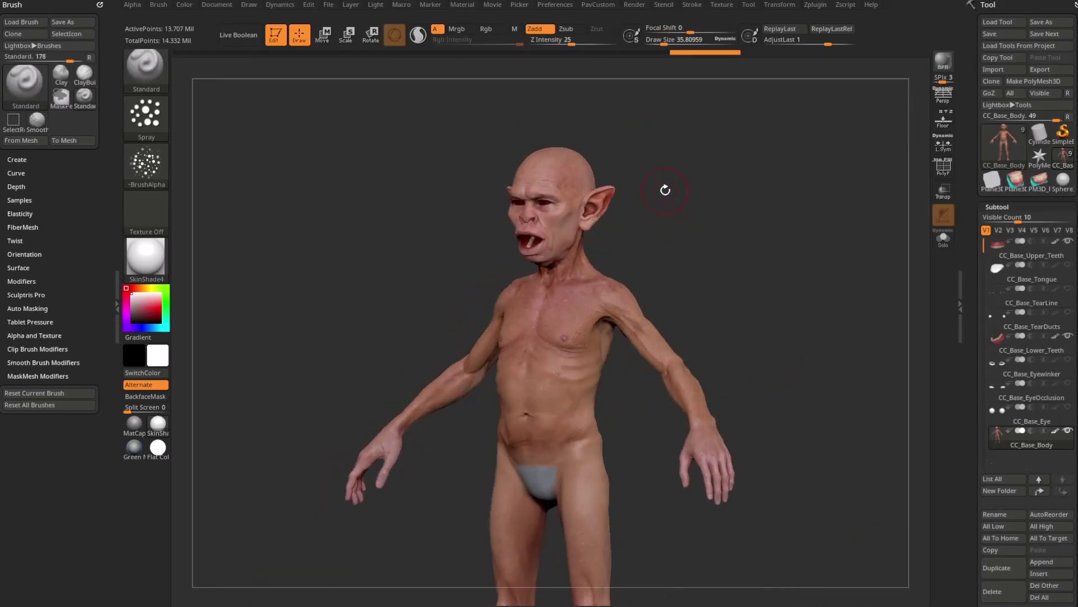
{"action": "left_click_drag", "start_coordinate": [766, 273], "coordinate": [640, 242]}
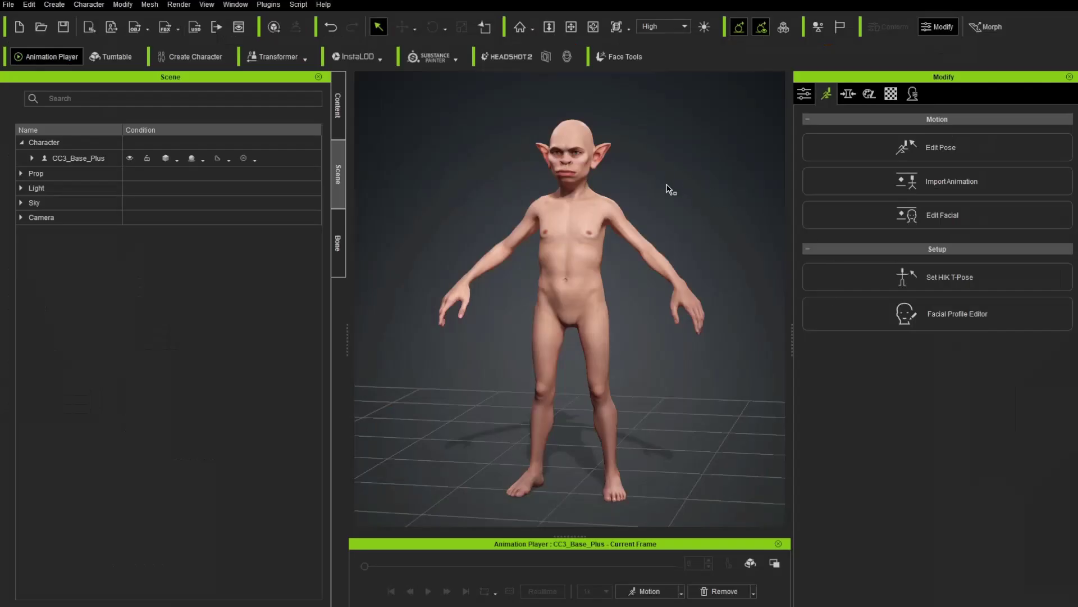
Switch to Character Creator and compare the goblin's closed-mouth face and body with the open-mouthed ZBrush sculpt
{"action": "middle_click_drag", "start_coordinate": [669, 187], "coordinate": [679, 205]}
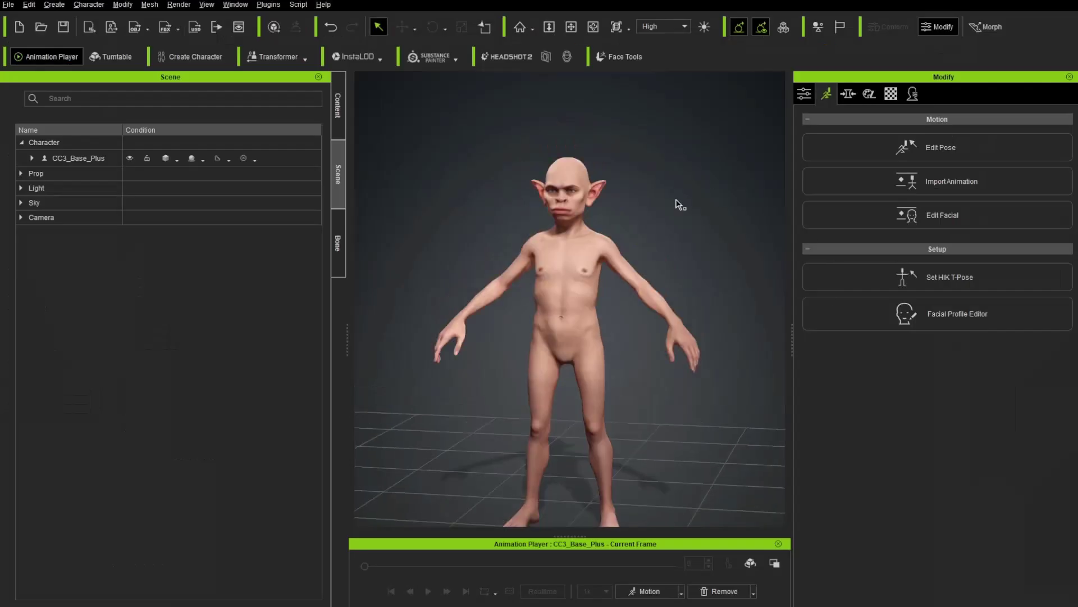
{"action": "right_click_drag", "start_coordinate": [679, 204], "coordinate": [636, 117], "text": "alt"}
{"action": "left_click_drag", "start_coordinate": [636, 117], "coordinate": [696, 165], "text": "alt"}
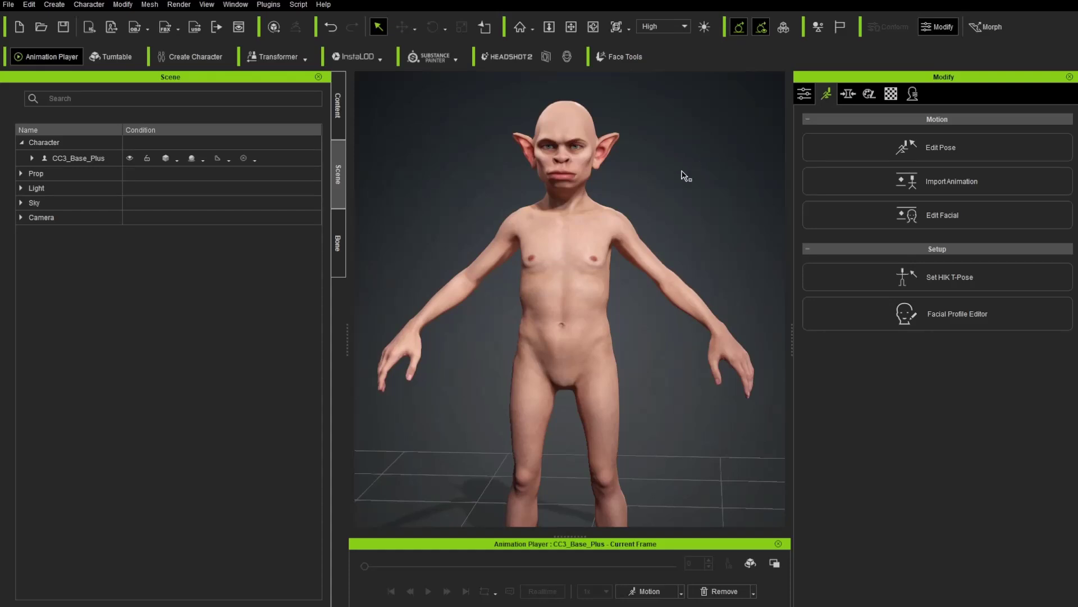
{"action": "right_click_drag", "start_coordinate": [682, 183], "coordinate": [653, 185]}
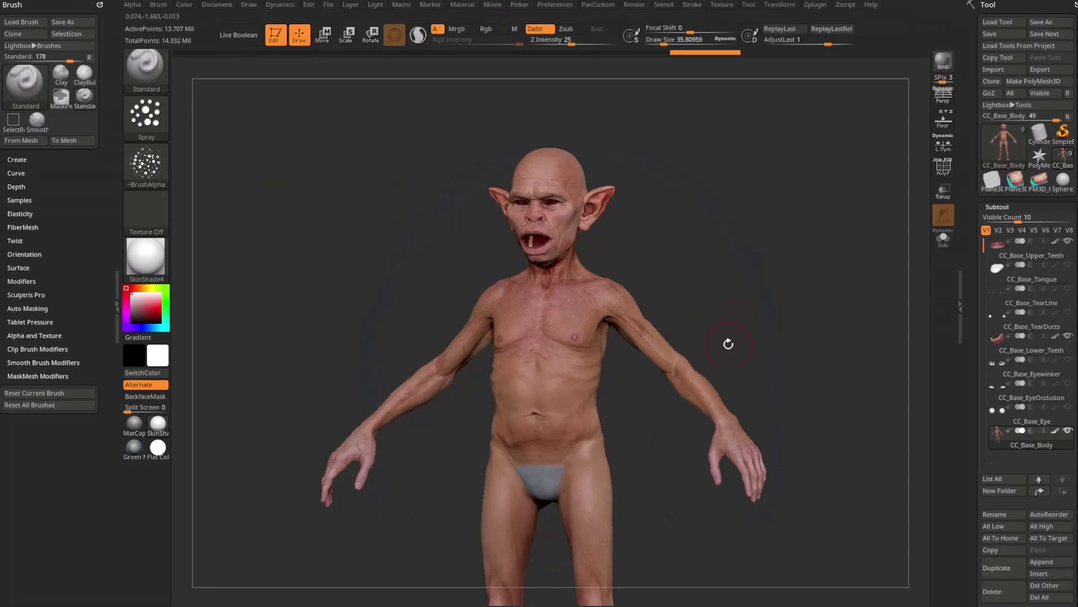
{"action": "key", "text": "ctrl+shift"}
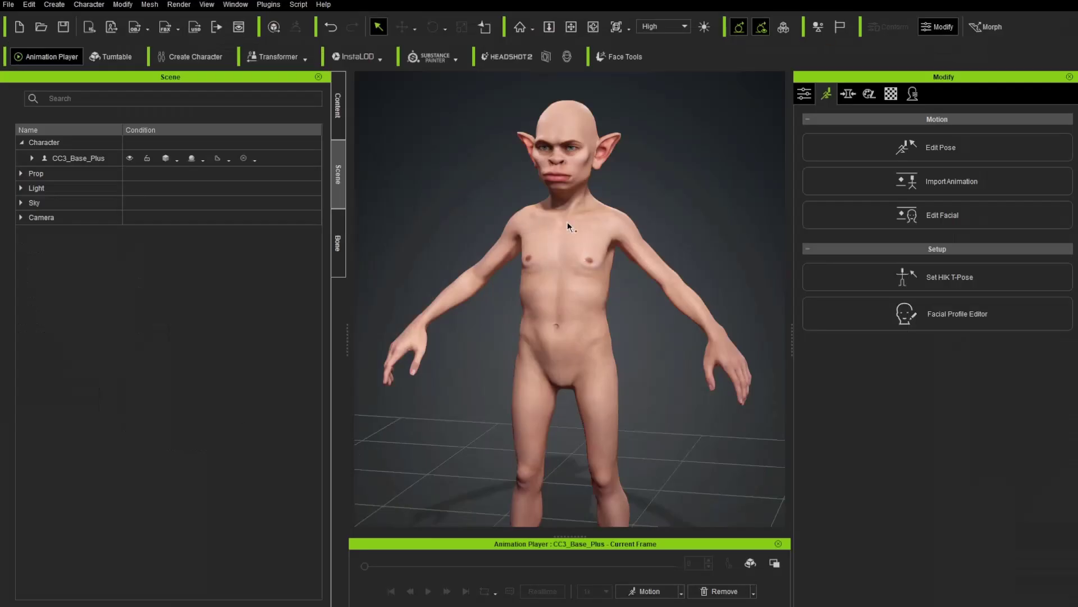
{"action": "mouse_move", "coordinate": [641, 203]}
{"action": "right_mouse_down"}
{"action": "mouse_move", "coordinate": [690, 183]}
{"action": "mouse_move", "coordinate": [646, 200]}
{"action": "right_mouse_up"}
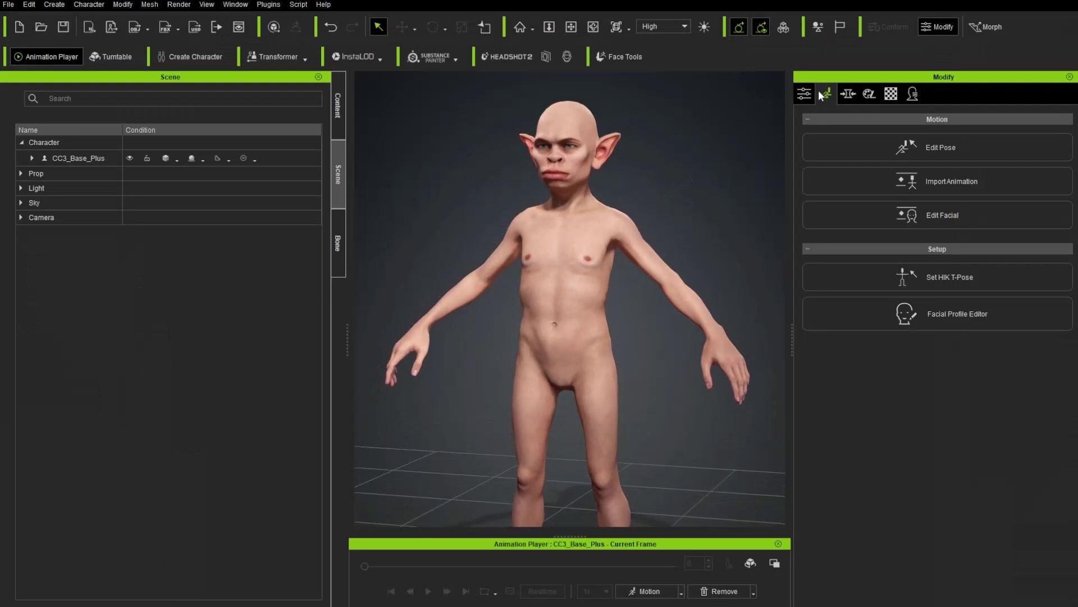
Select the CC3_Base_Plus character and set its Jaw_Open facial value to 65 to match the open-mouthed sculpt
{"action": "left_click", "coordinate": [805, 94]}
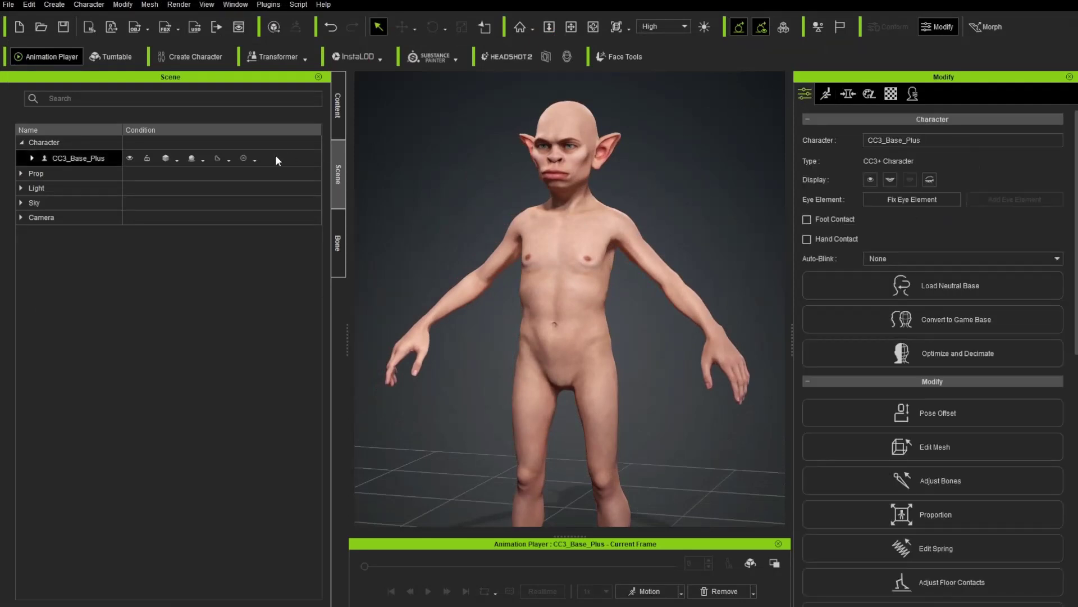
{"action": "left_click", "coordinate": [75, 158]}
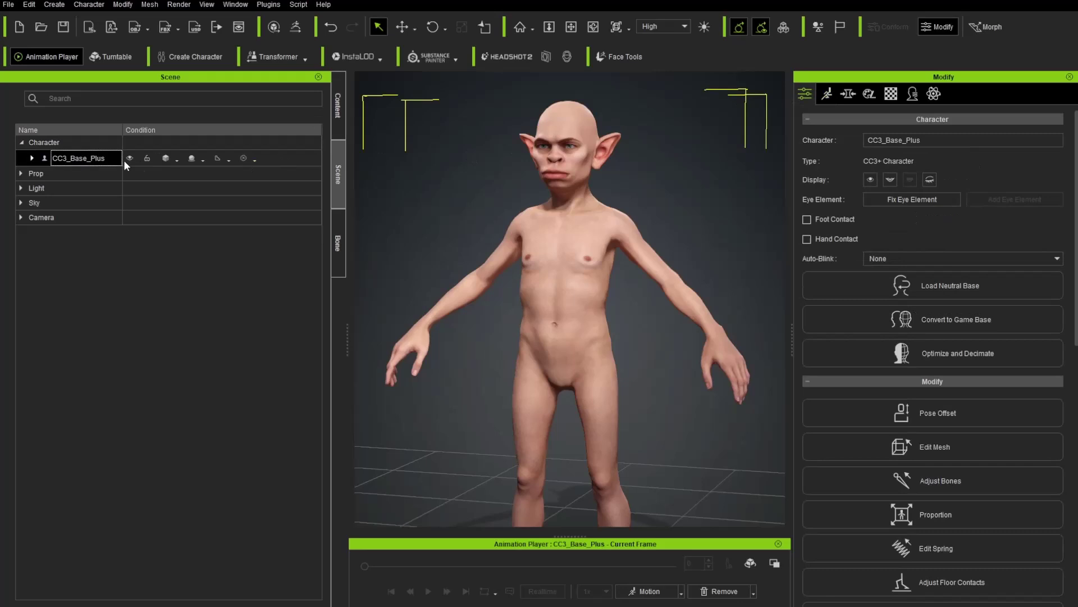
{"action": "left_click", "coordinate": [828, 94]}
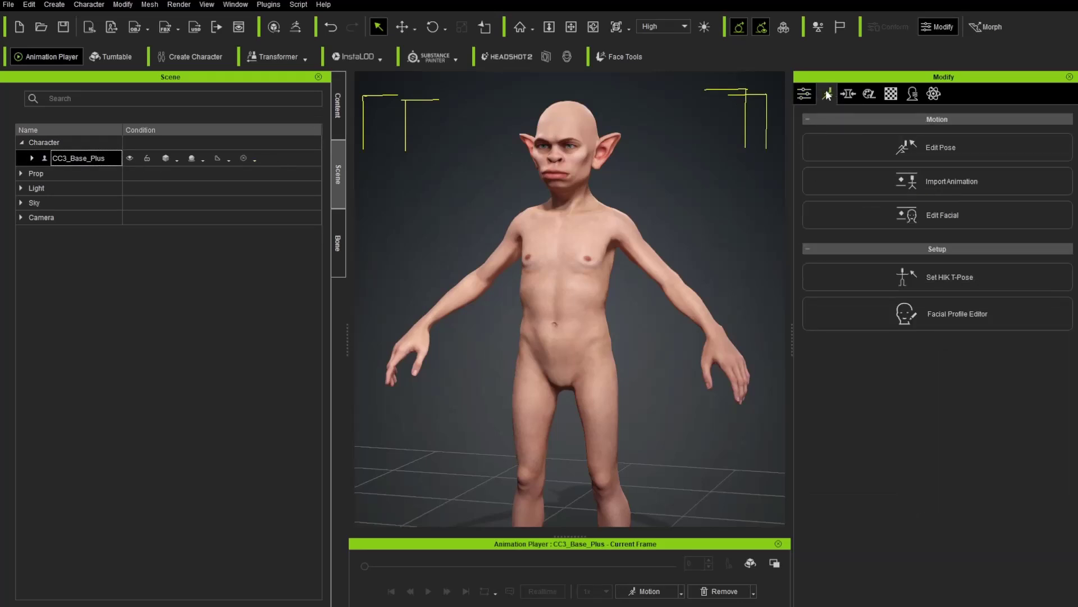
{"action": "left_click", "coordinate": [946, 213]}
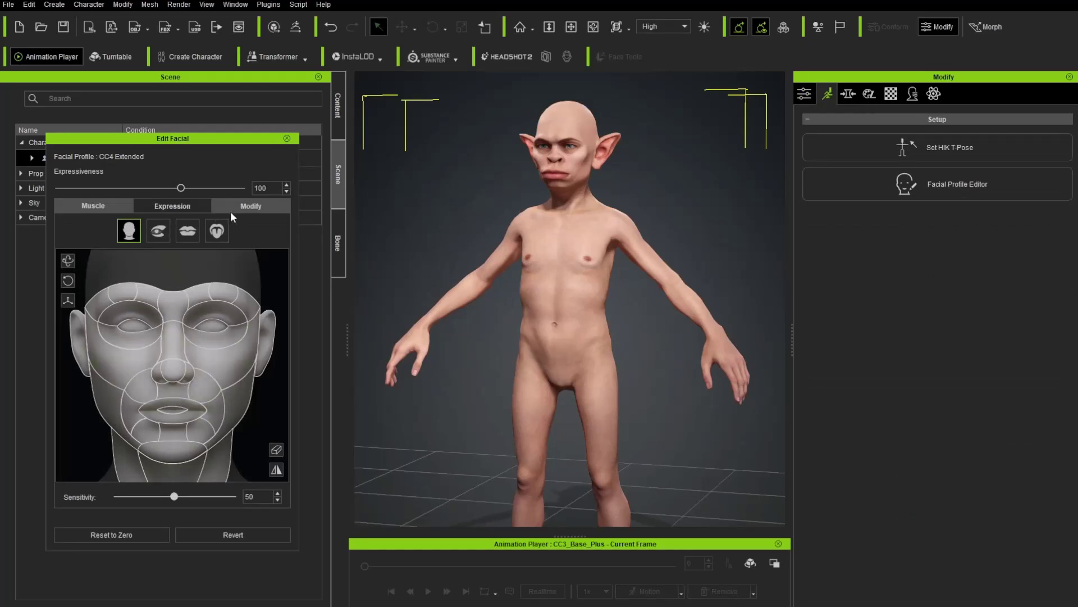
{"action": "left_click", "coordinate": [251, 206]}
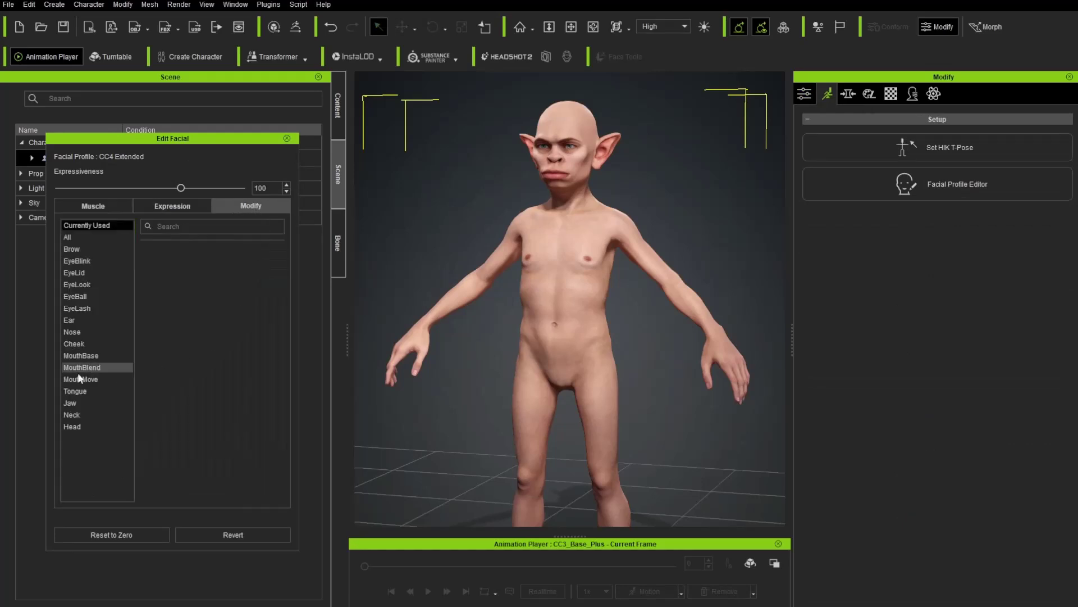
{"action": "left_click", "coordinate": [72, 403]}
{"action": "double_click", "coordinate": [252, 274]}
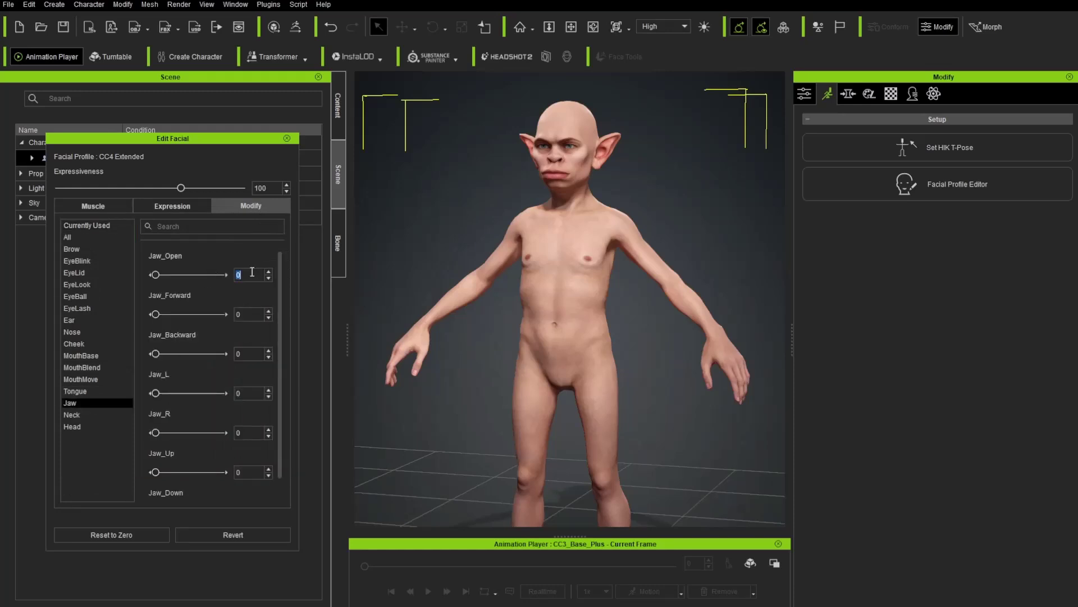
{"action": "type", "text": "65"}
{"action": "key", "text": "Return"}
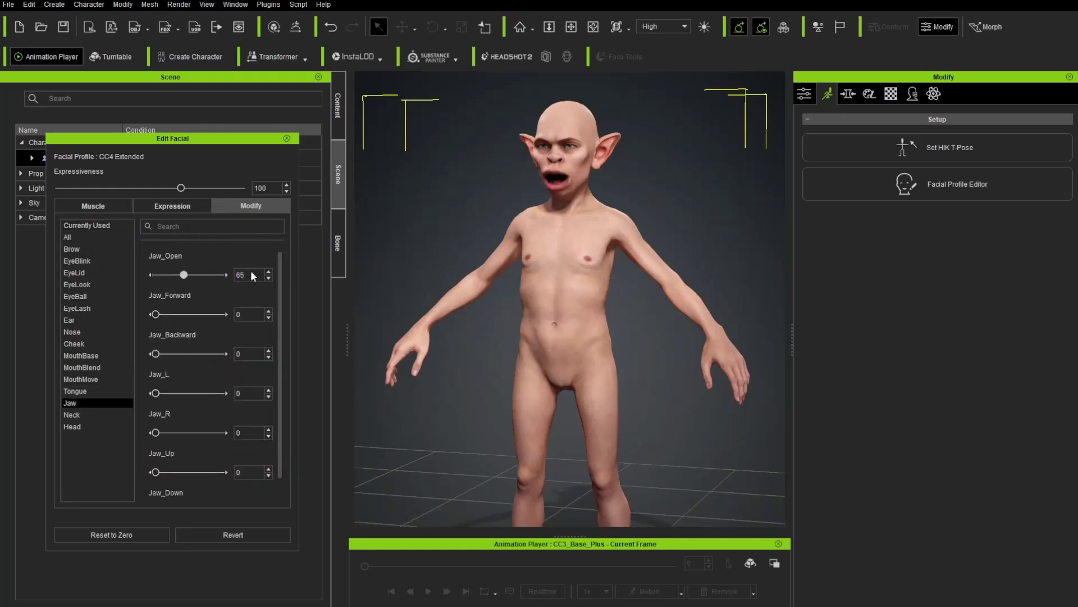
{"action": "left_click", "coordinate": [287, 139]}
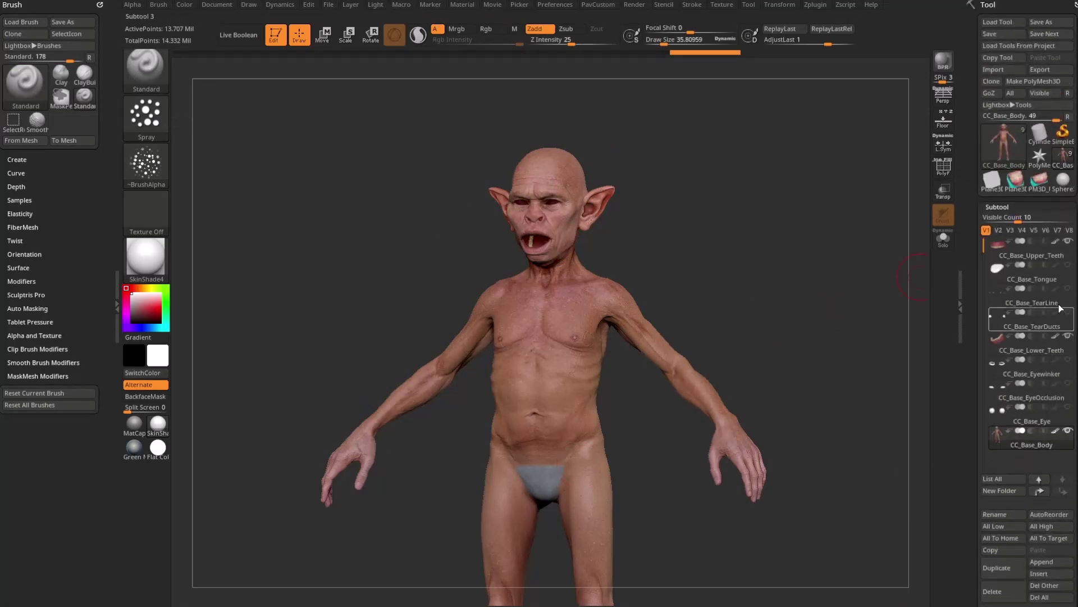
In ZBrush, show all the goblin's subtools and send them through GoZ, updating meshes and textures in Character Creator with the current pose
{"action": "left_click", "coordinate": [1067, 432], "text": "shift"}
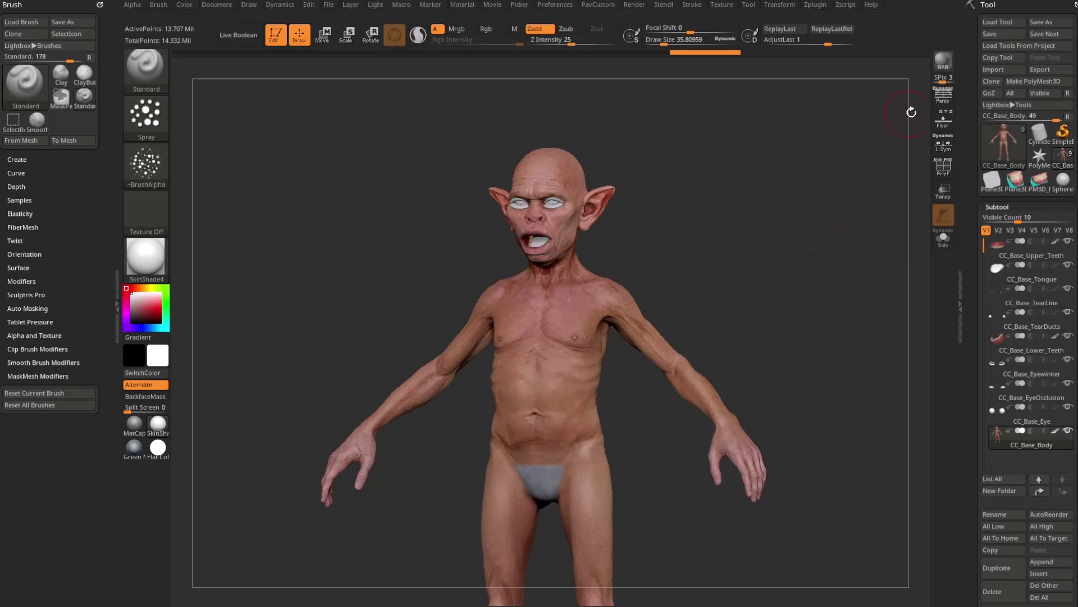
{"action": "left_click", "coordinate": [1014, 94]}
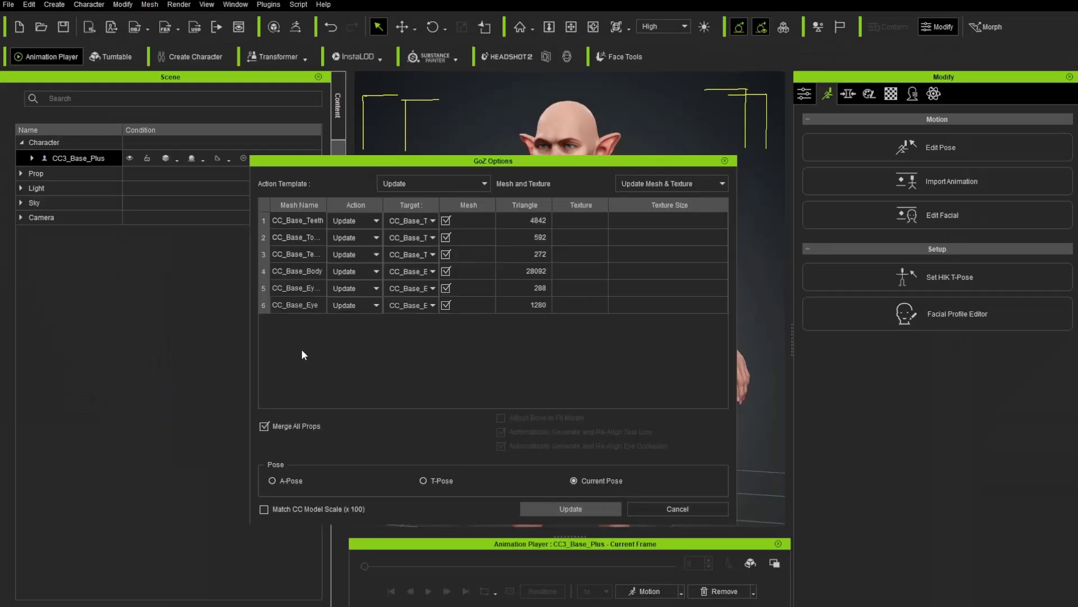
{"action": "left_click", "coordinate": [570, 509]}
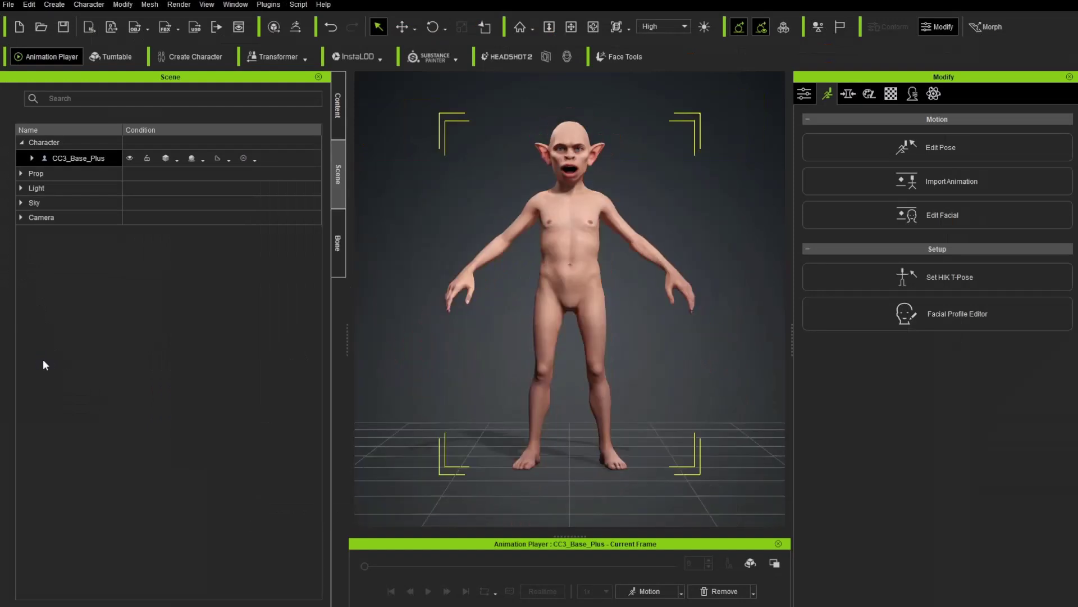
{"action": "right_click_drag", "start_coordinate": [636, 277], "coordinate": [569, 287]}
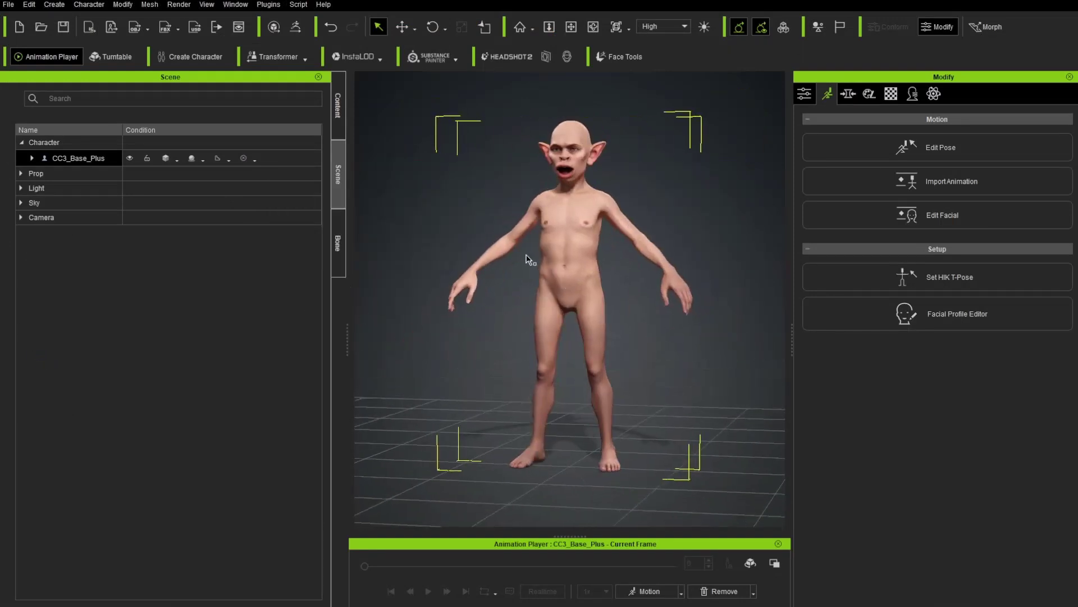
Close the goblin's mouth by setting the Jaw_Open facial value to 0
{"action": "left_click", "coordinate": [905, 215]}
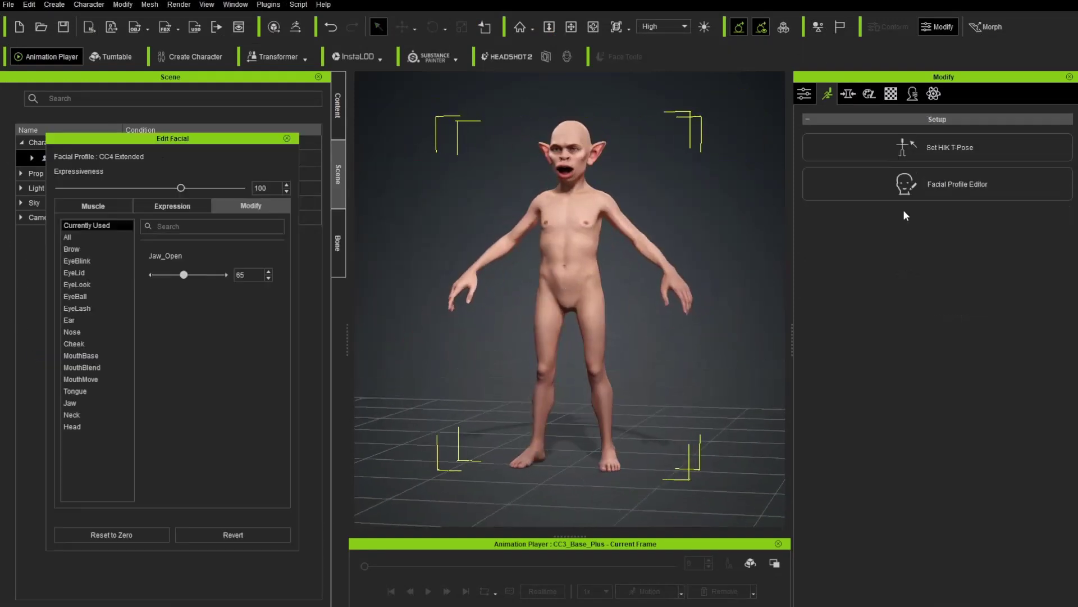
{"action": "left_click", "coordinate": [246, 275]}
{"action": "type", "text": "0"}
{"action": "key", "text": "Return"}
{"action": "left_click", "coordinate": [286, 138]}
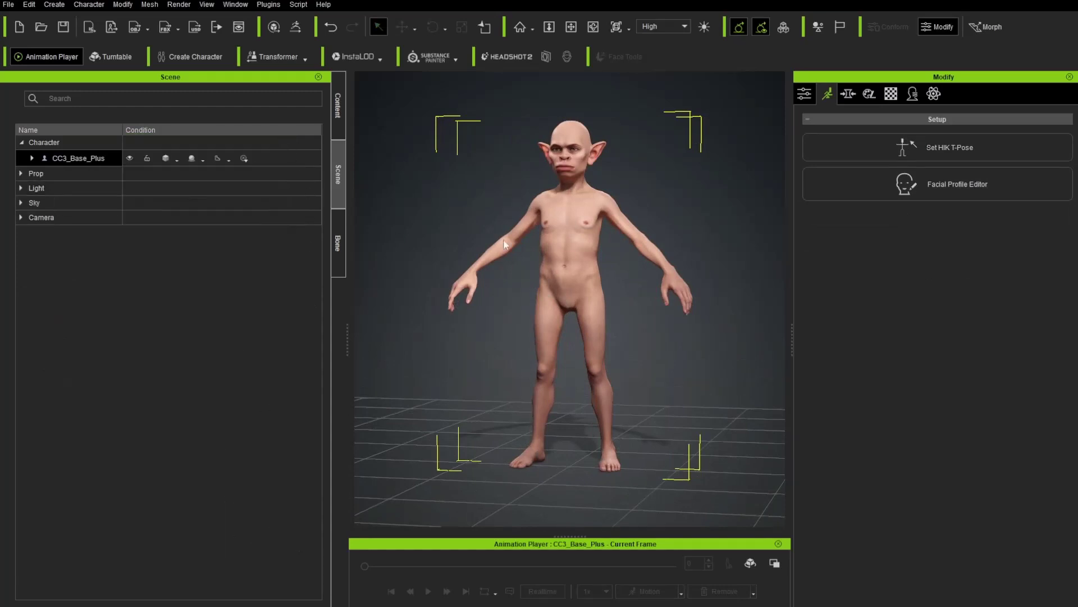
Send CC3_Base_Plus and all its meshes to ZBrush through GoZ using the Relink template and current pose
{"action": "double_click", "coordinate": [70, 159]}
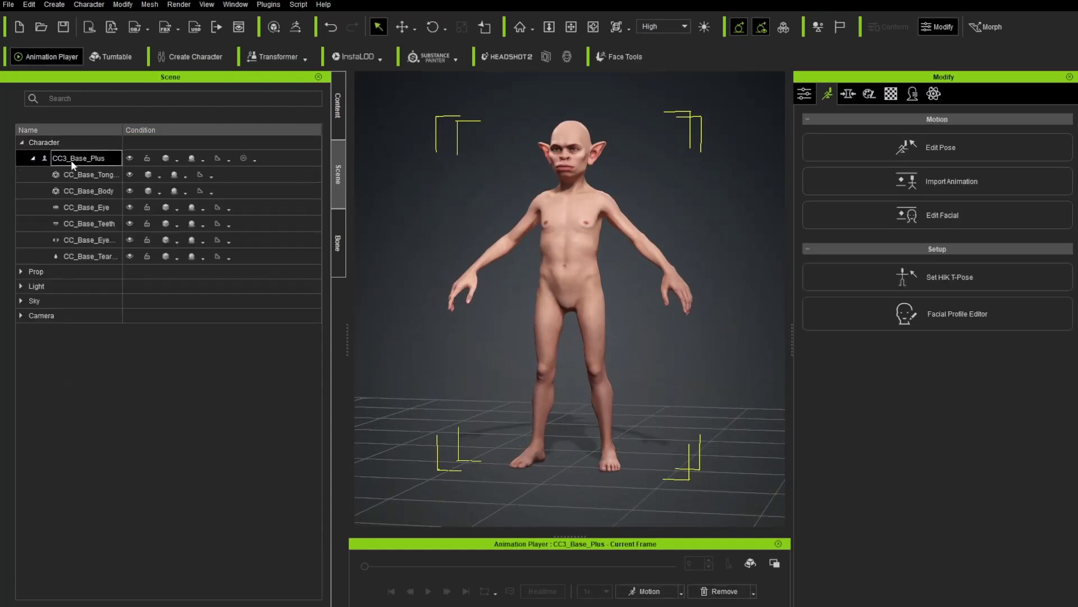
{"action": "left_click", "coordinate": [75, 256], "text": "shift"}
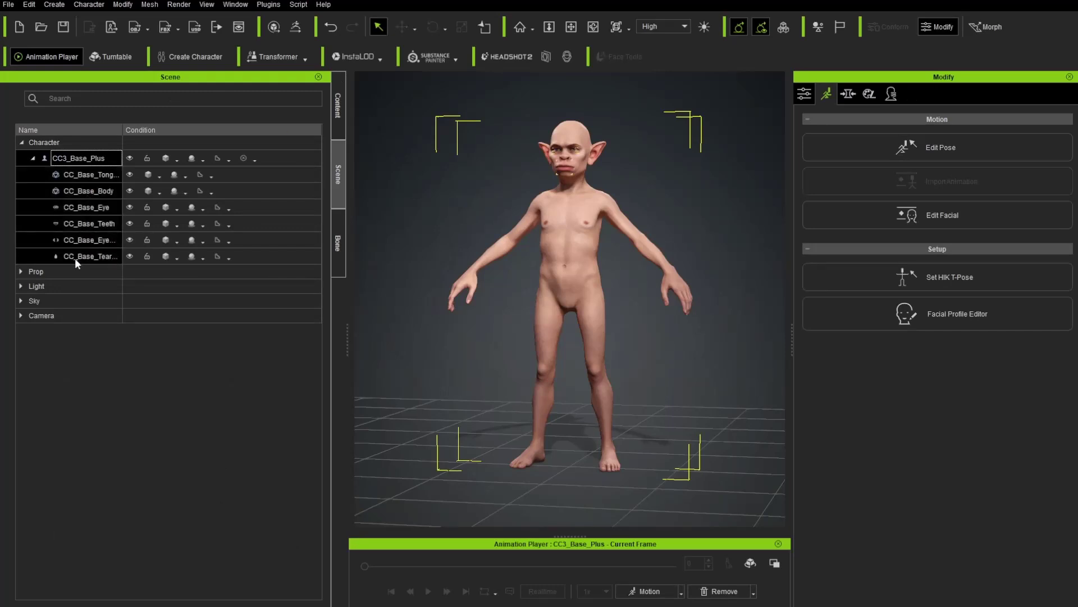
{"action": "left_click", "coordinate": [295, 28]}
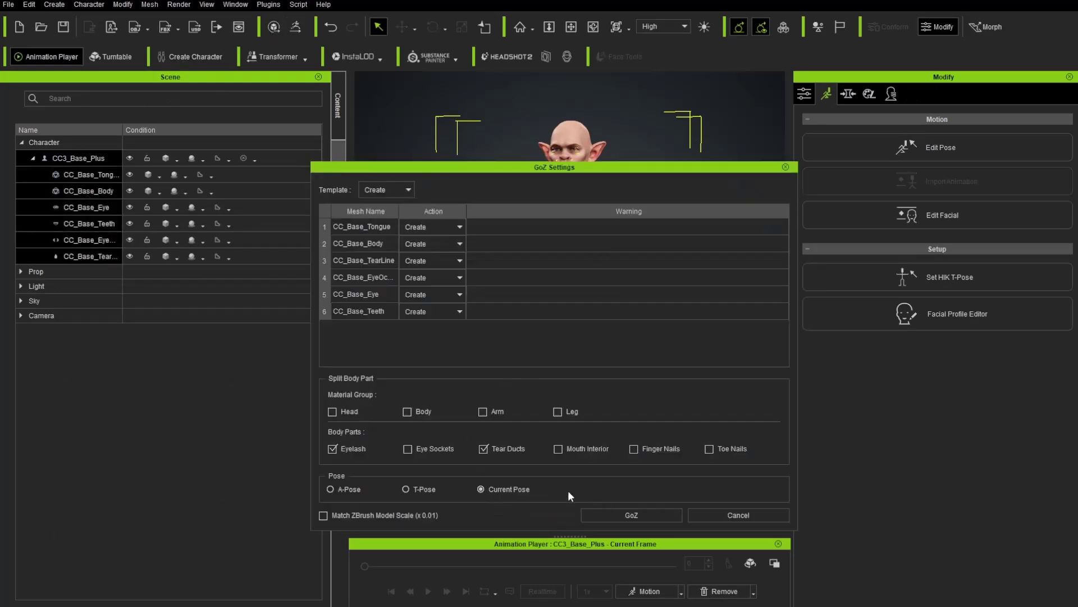
{"action": "left_click", "coordinate": [382, 190]}
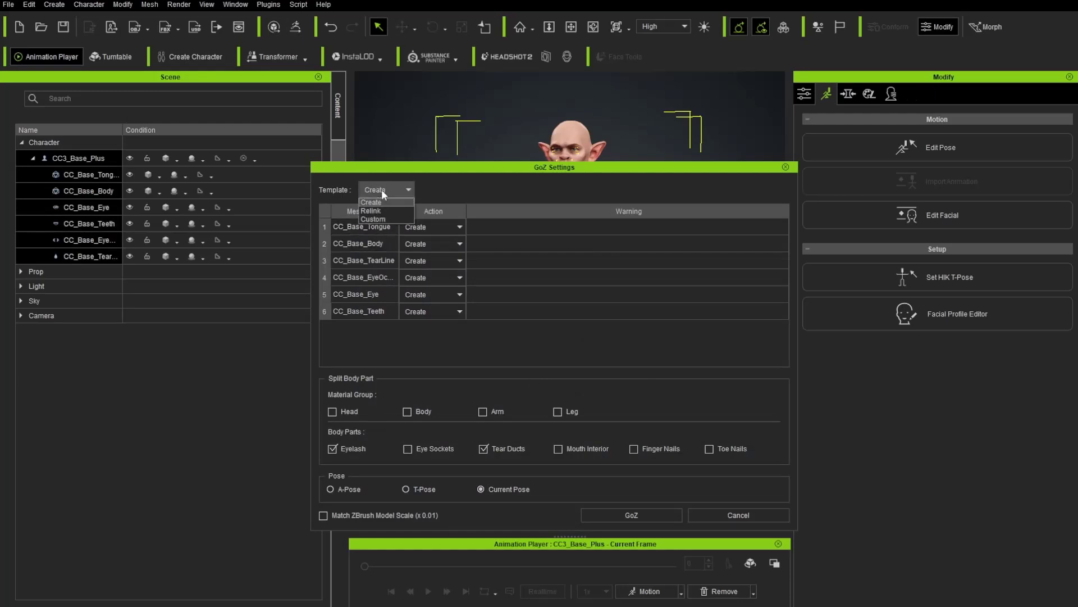
{"action": "left_click", "coordinate": [376, 207]}
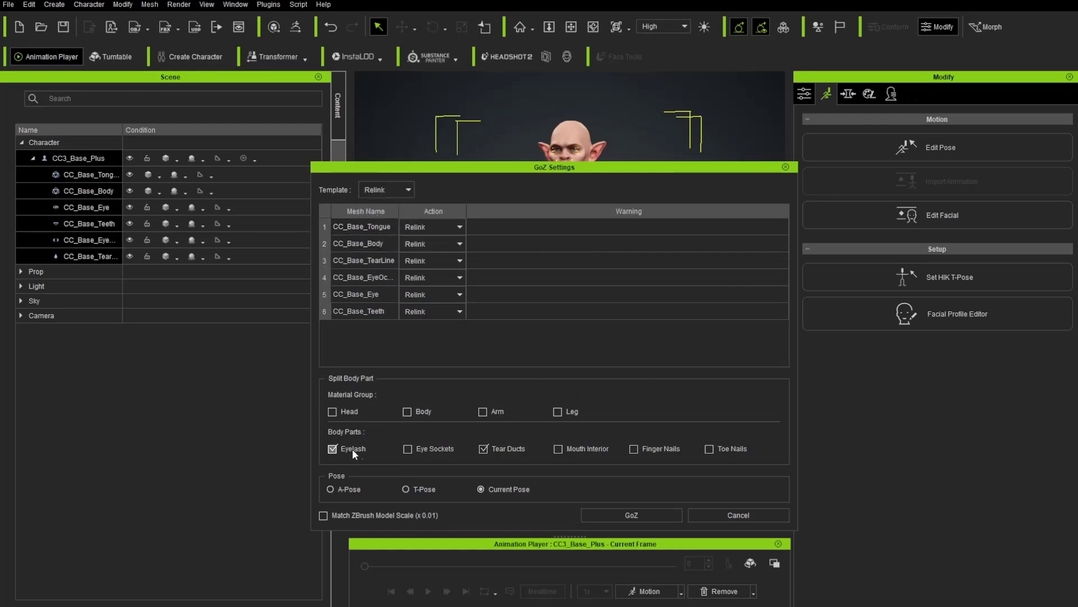
{"action": "left_click", "coordinate": [678, 509]}
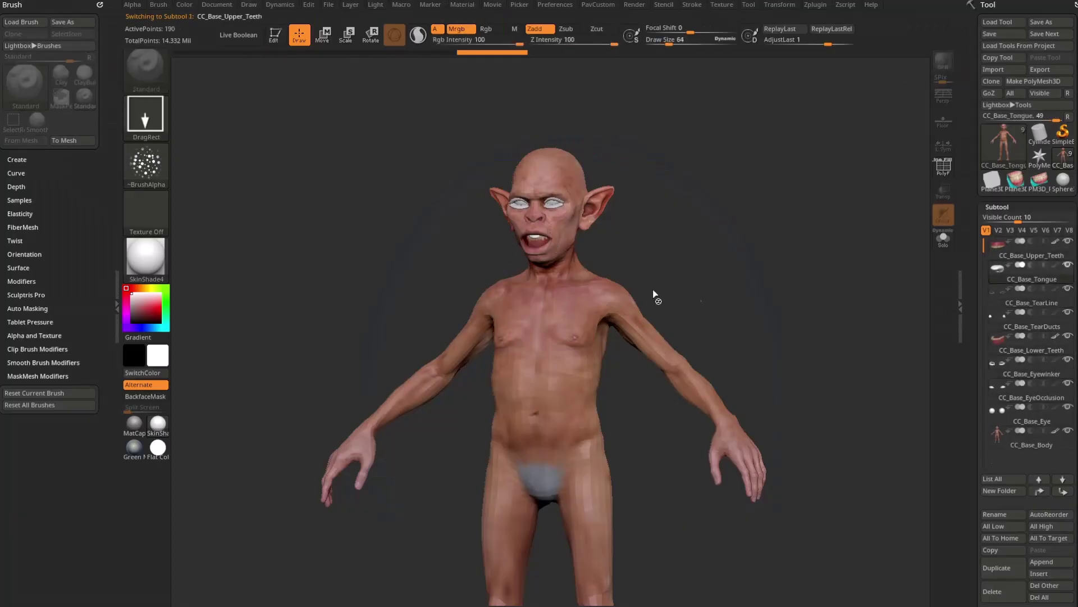
Save the ZBrush project over GoblinDemo_002_Skin.zpr on the Desktop
{"action": "left_click", "coordinate": [329, 4]}
{"action": "left_click", "coordinate": [413, 26]}
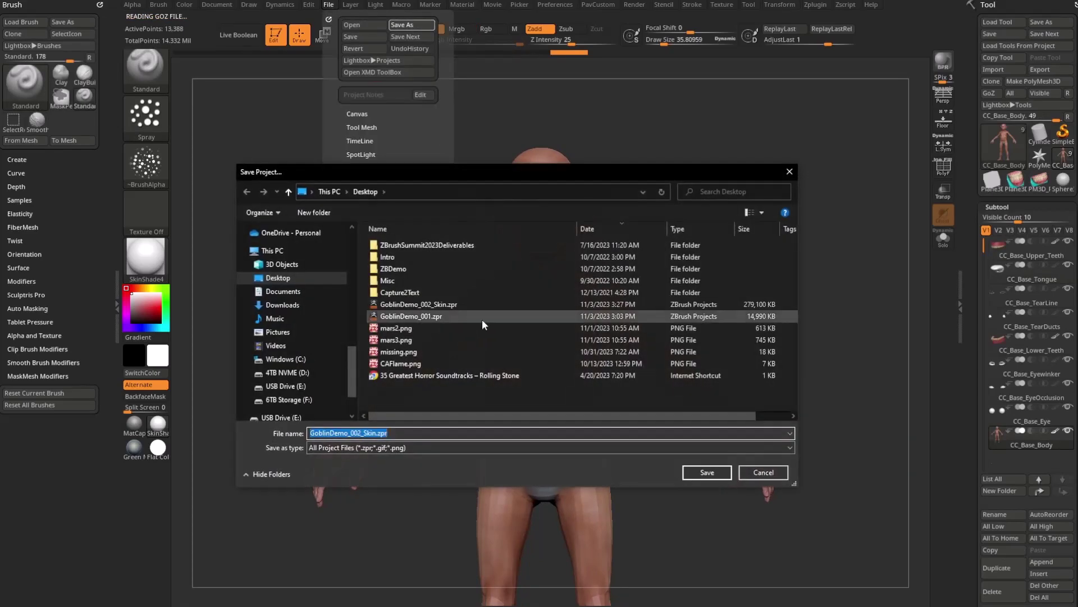
{"action": "left_click", "coordinate": [417, 305]}
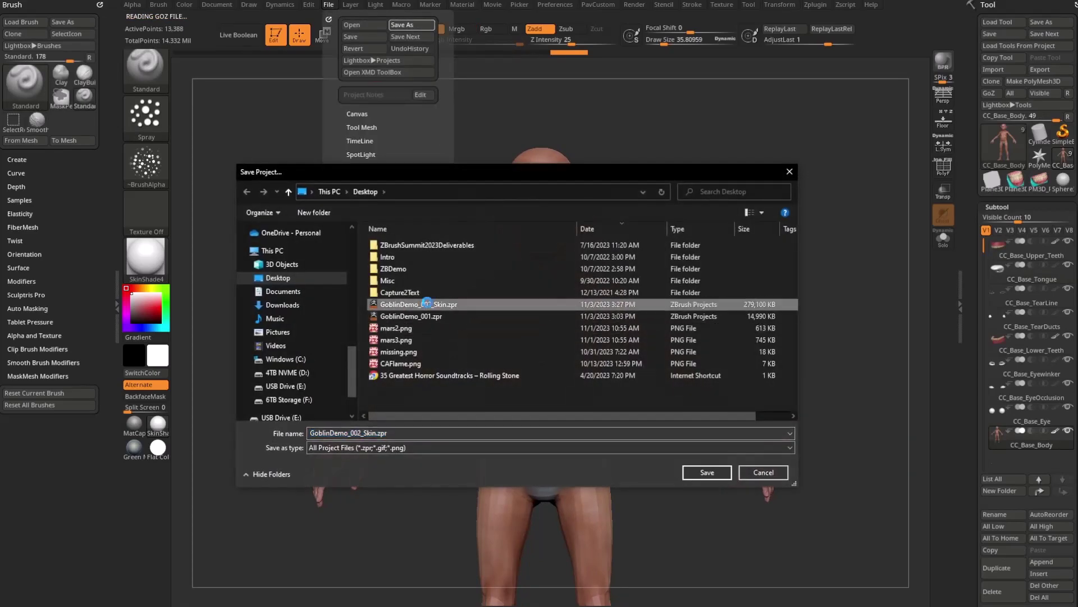
{"action": "left_click", "coordinate": [640, 287]}
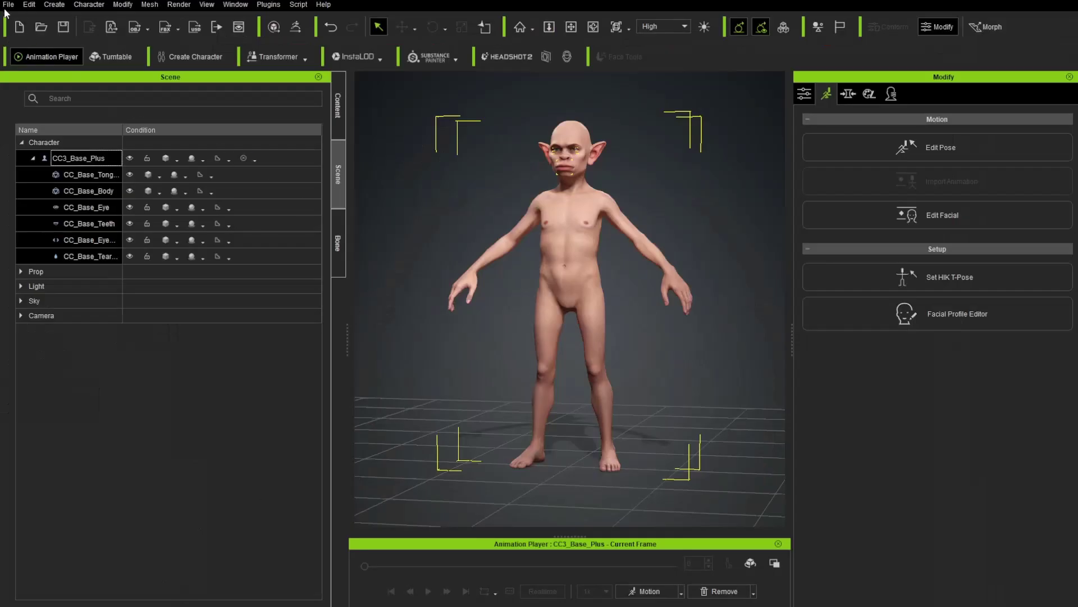
Switch to Character Creator and save its project over GoblinDemo_002_Skin.ccProject on the Desktop
{"action": "left_click", "coordinate": [8, 5]}
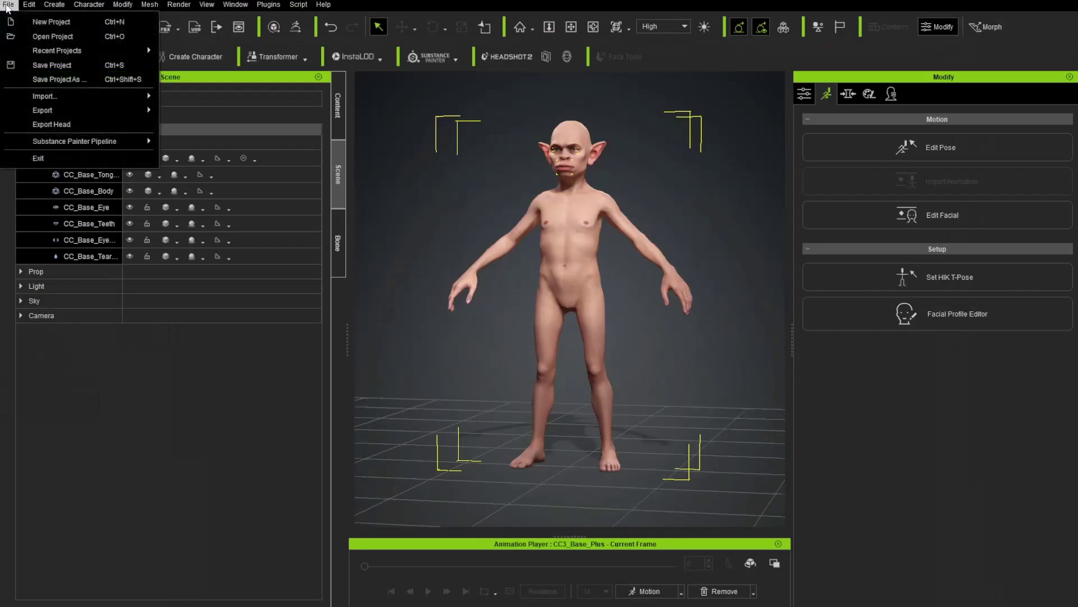
{"action": "left_click", "coordinate": [27, 80]}
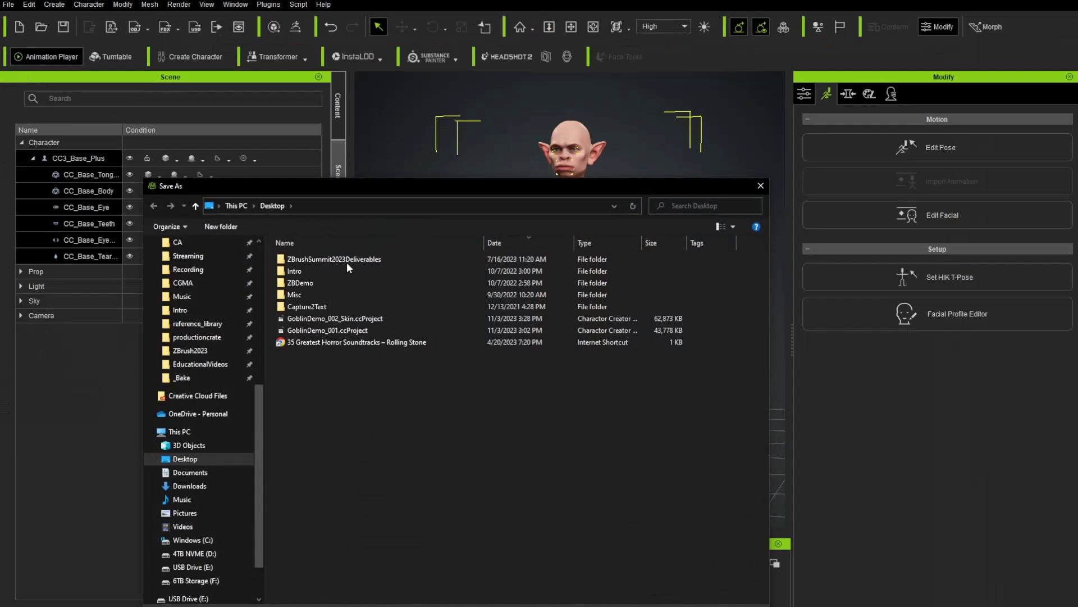
{"action": "left_click", "coordinate": [352, 319]}
{"action": "double_click", "coordinate": [341, 315]}
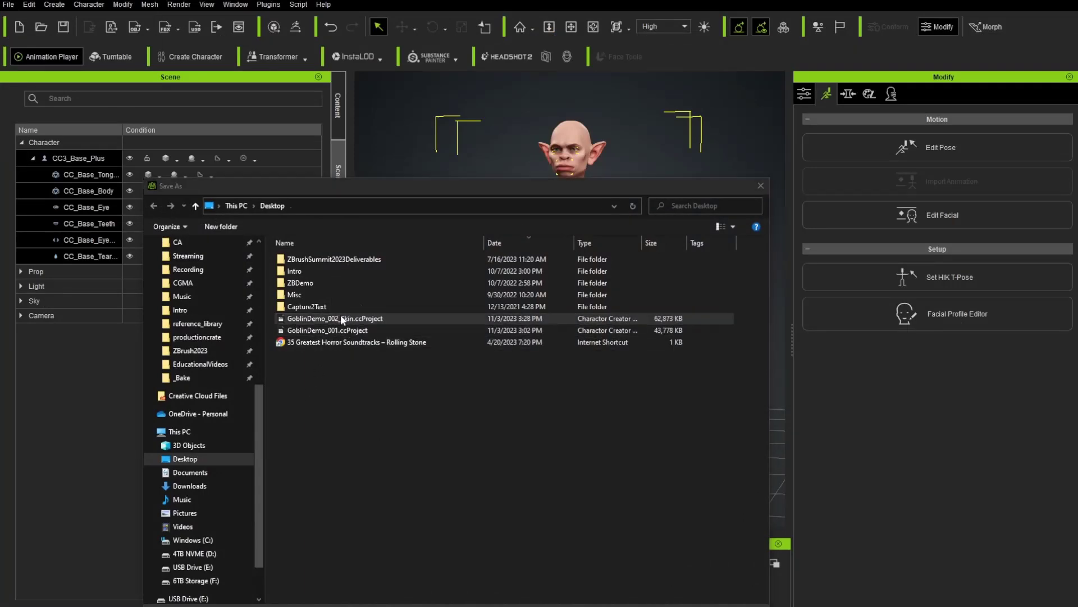
{"action": "left_click", "coordinate": [648, 286]}
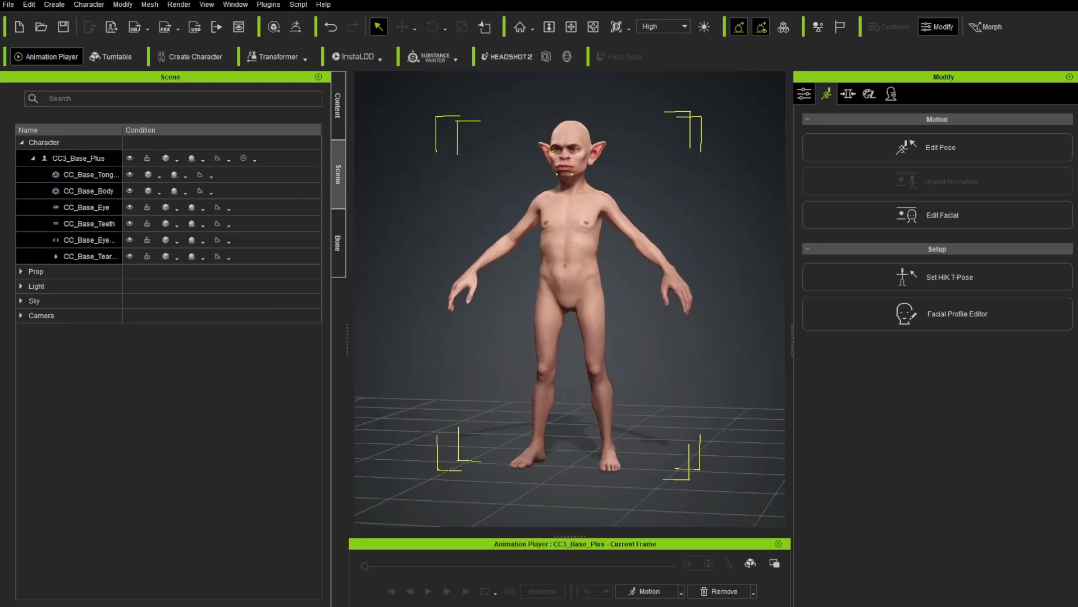
Look over the YouTube channel's videos in the browser, return to Character Creator and deselect the goblin
{"action": "left_click_drag", "start_coordinate": [651, 606], "coordinate": [282, 43]}
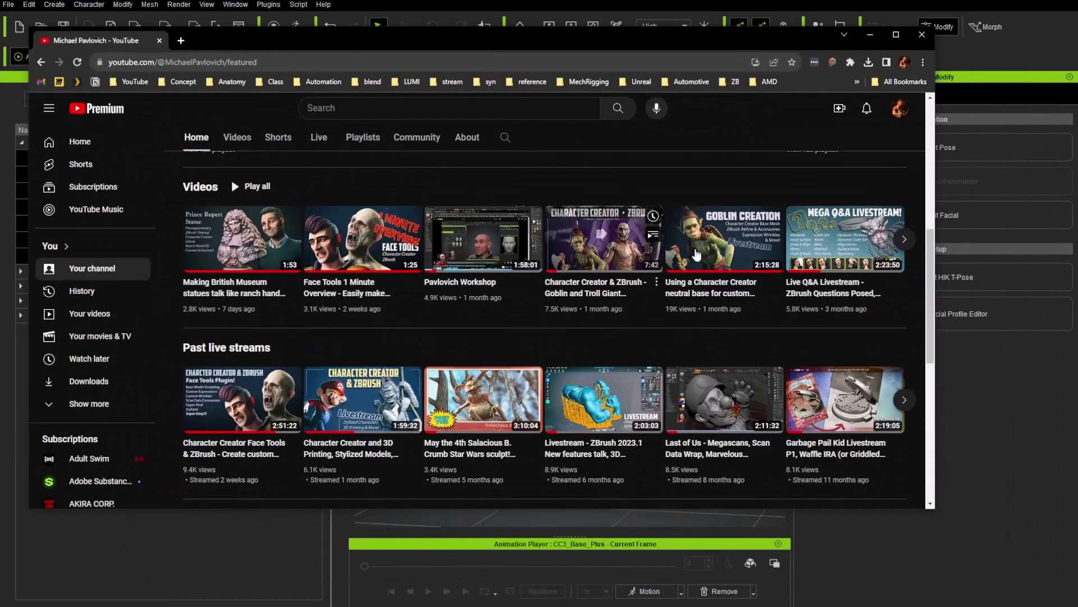
{"action": "left_click_drag", "start_coordinate": [579, 41], "coordinate": [823, 606]}
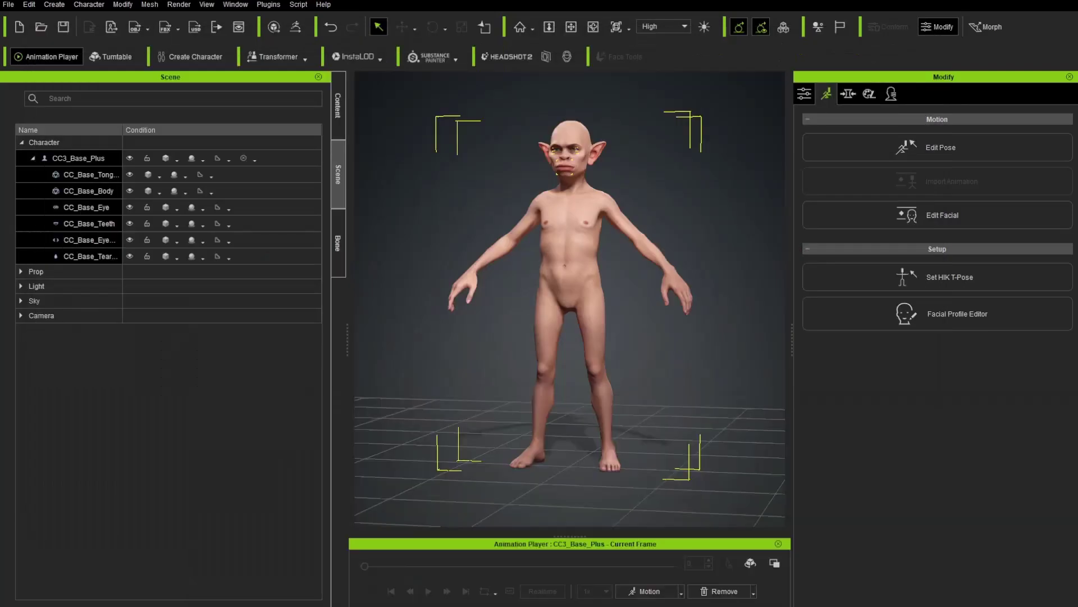
{"action": "left_click", "coordinate": [701, 200]}
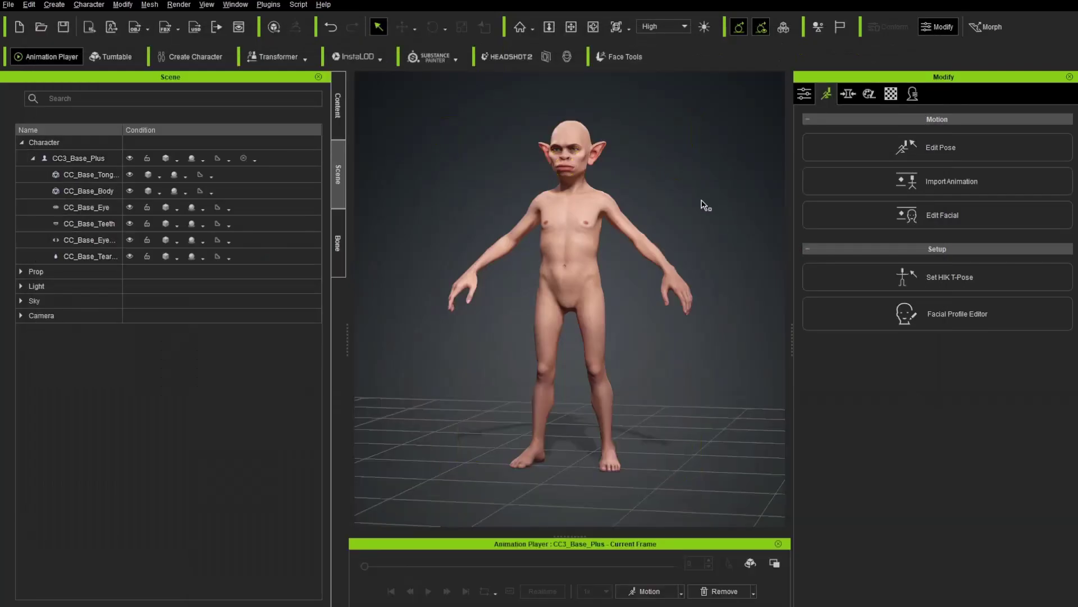
Examine the goblin's head and face up close from several angles with the character selected
{"action": "right_click_drag", "start_coordinate": [702, 204], "coordinate": [703, 209]}
{"action": "scroll", "coordinate": [703, 209], "scroll_direction": "up", "scroll_amount": 3}
{"action": "scroll", "coordinate": [662, 163], "scroll_direction": "up", "scroll_amount": 3}
{"action": "middle_click_drag", "start_coordinate": [662, 164], "coordinate": [585, 402]}
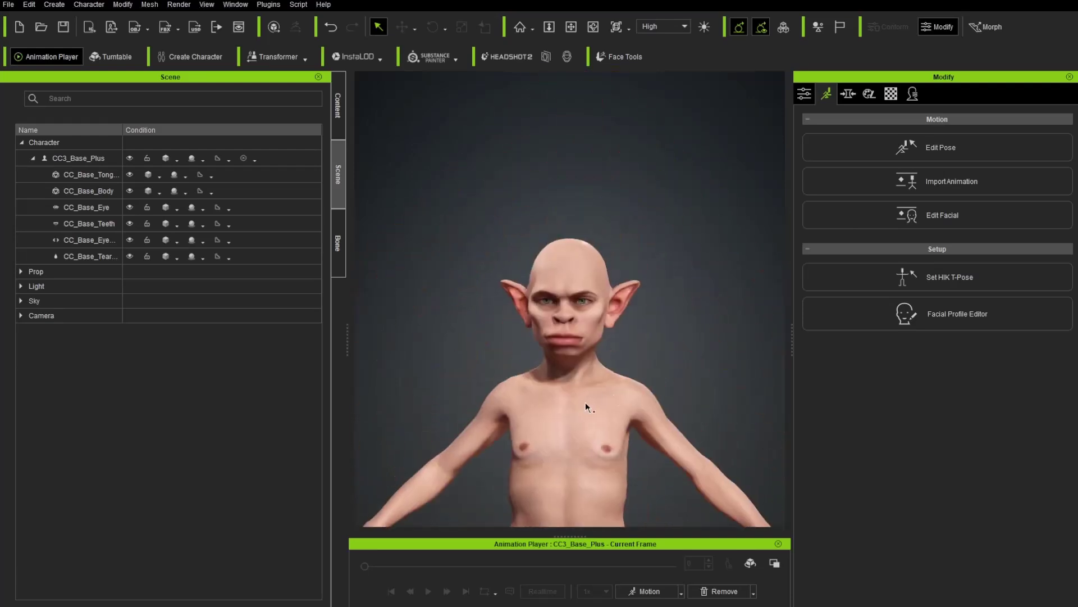
{"action": "scroll", "coordinate": [698, 376], "scroll_direction": "up", "scroll_amount": 2}
{"action": "right_click_drag", "start_coordinate": [739, 362], "coordinate": [692, 358]}
{"action": "middle_click_drag", "start_coordinate": [617, 425], "coordinate": [651, 372]}
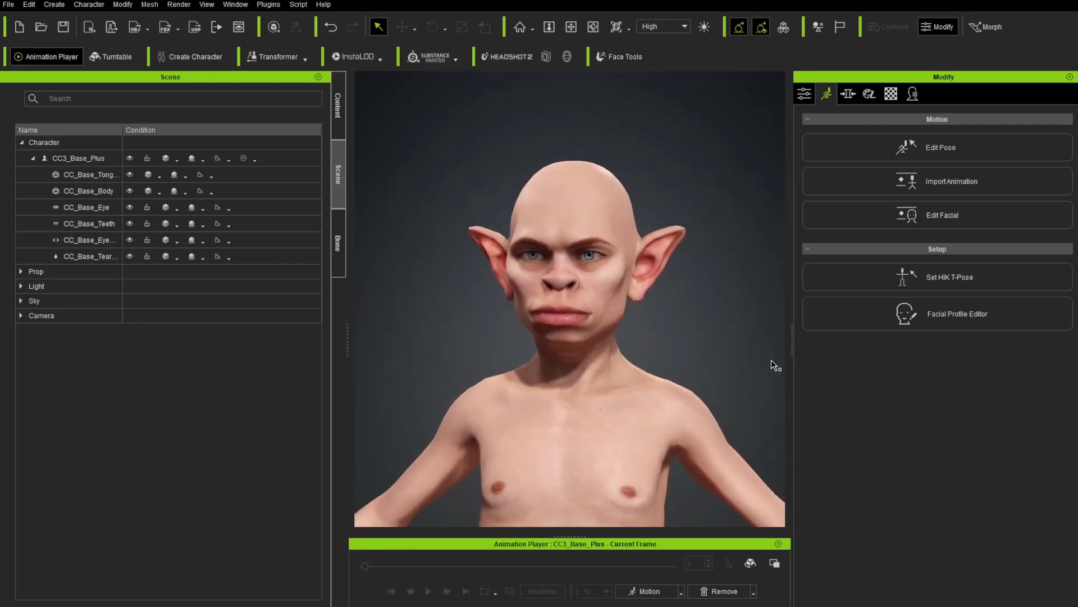
{"action": "left_click", "coordinate": [818, 313]}
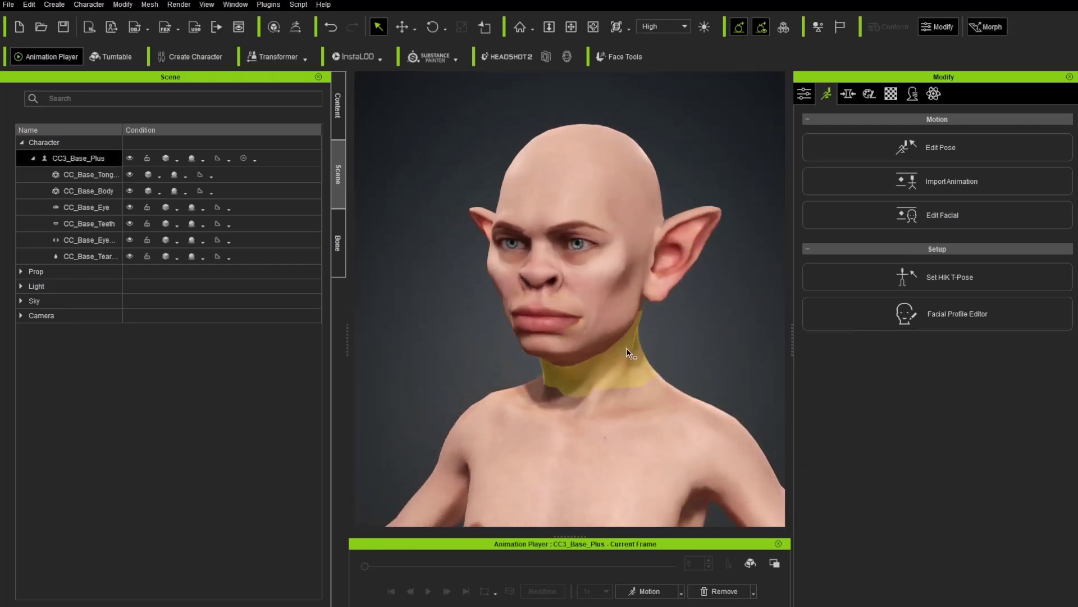
{"action": "scroll", "coordinate": [586, 300], "scroll_direction": "down", "scroll_amount": 2}
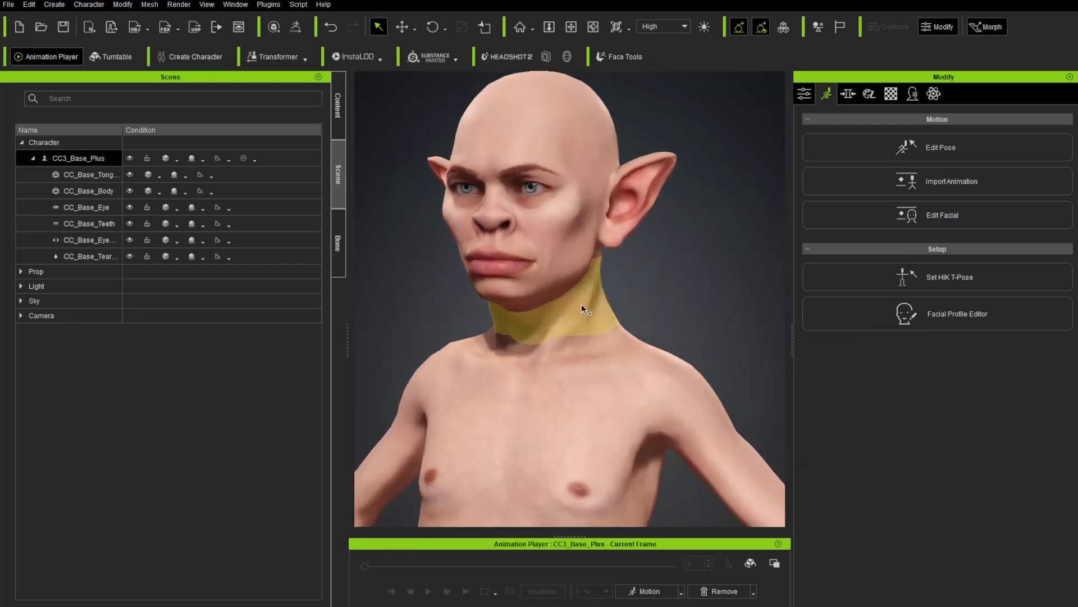
{"action": "middle_click_drag", "start_coordinate": [581, 305], "coordinate": [576, 341]}
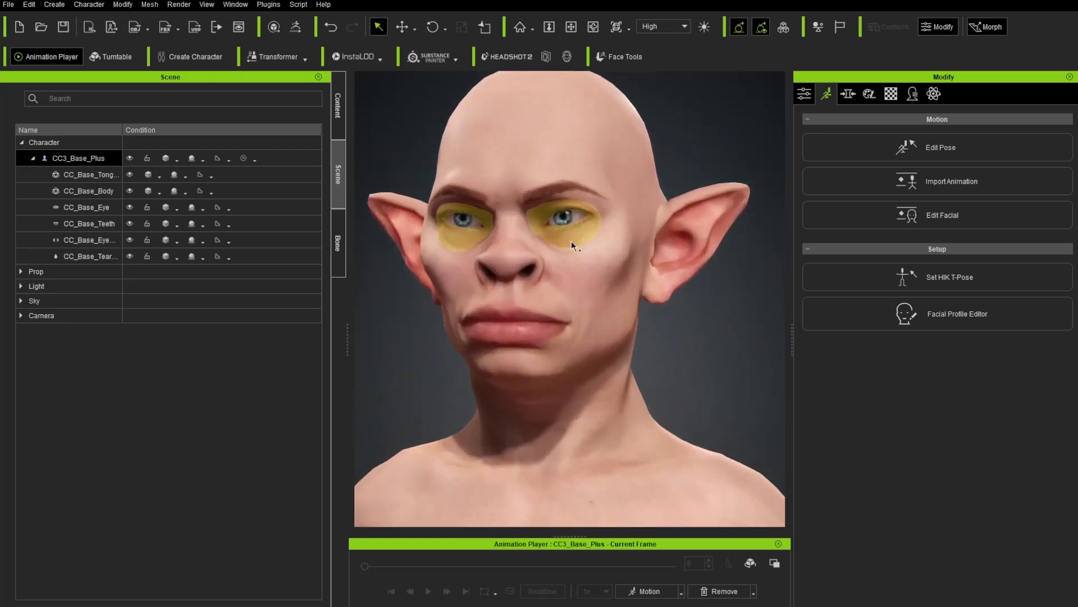
Find the scale morphs for the eyes with "sca" and set Eye Scale to -100
{"action": "left_click", "coordinate": [848, 94]}
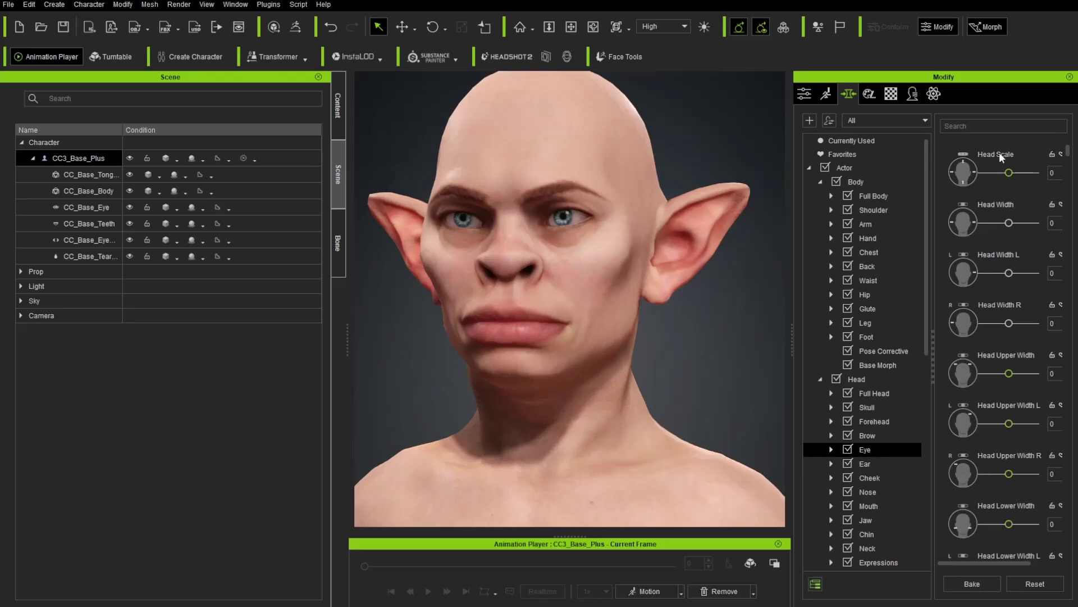
{"action": "left_click", "coordinate": [994, 126]}
{"action": "type", "text": "sca"}
{"action": "left_click_drag", "start_coordinate": [1009, 173], "coordinate": [961, 175]}
{"action": "right_click_drag", "start_coordinate": [584, 270], "coordinate": [624, 270]}
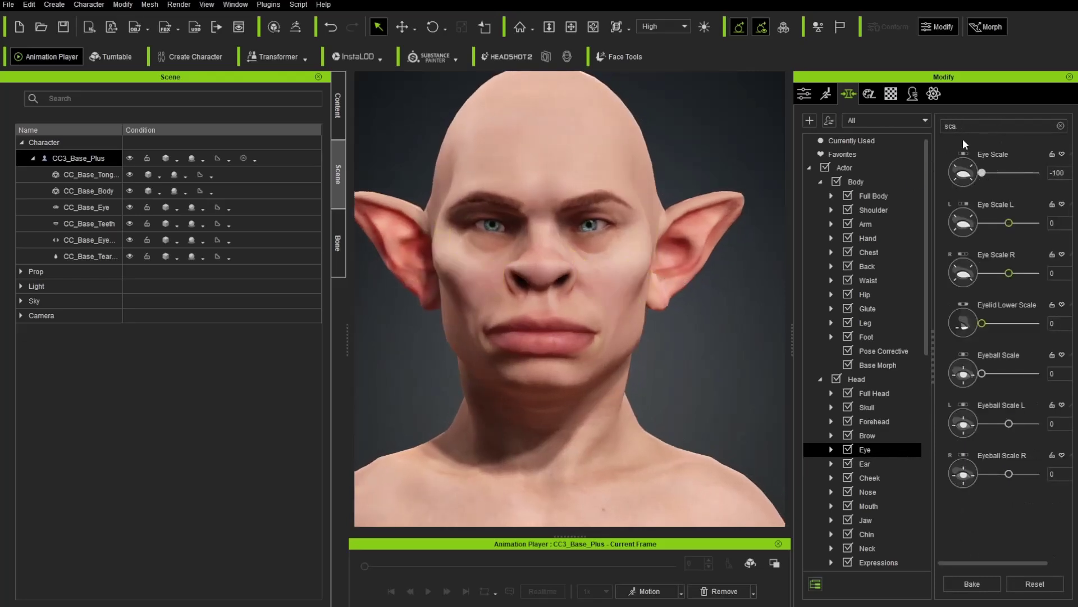
Filter the eye morphs by "wid", set Eye Width to 100 and review the face from several angles
{"action": "left_click_drag", "start_coordinate": [976, 126], "coordinate": [890, 127]}
{"action": "type", "text": "wid"}
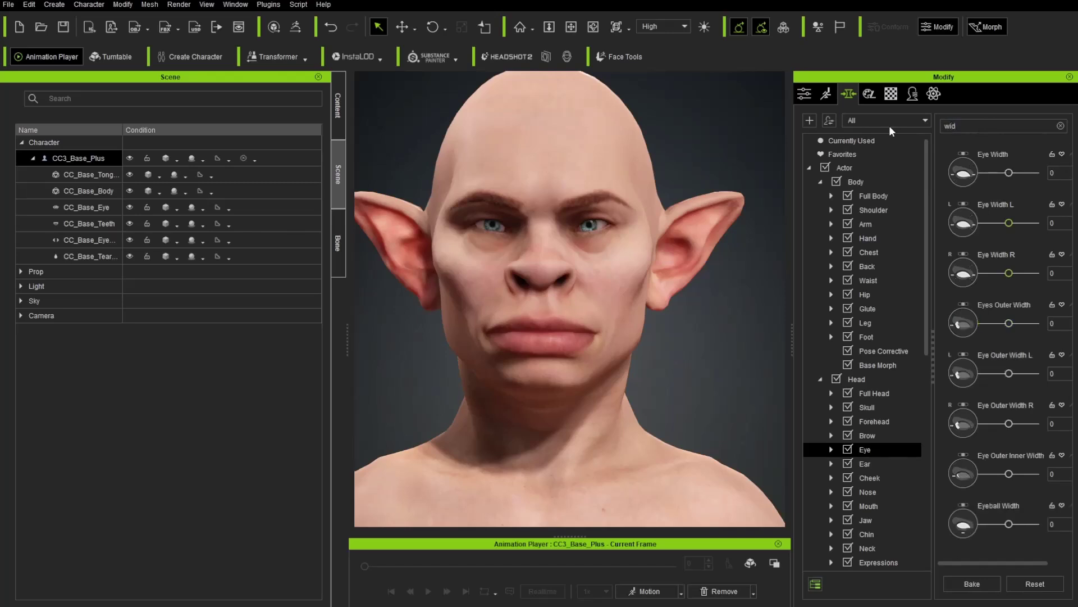
{"action": "left_click_drag", "start_coordinate": [1007, 174], "coordinate": [1044, 177]}
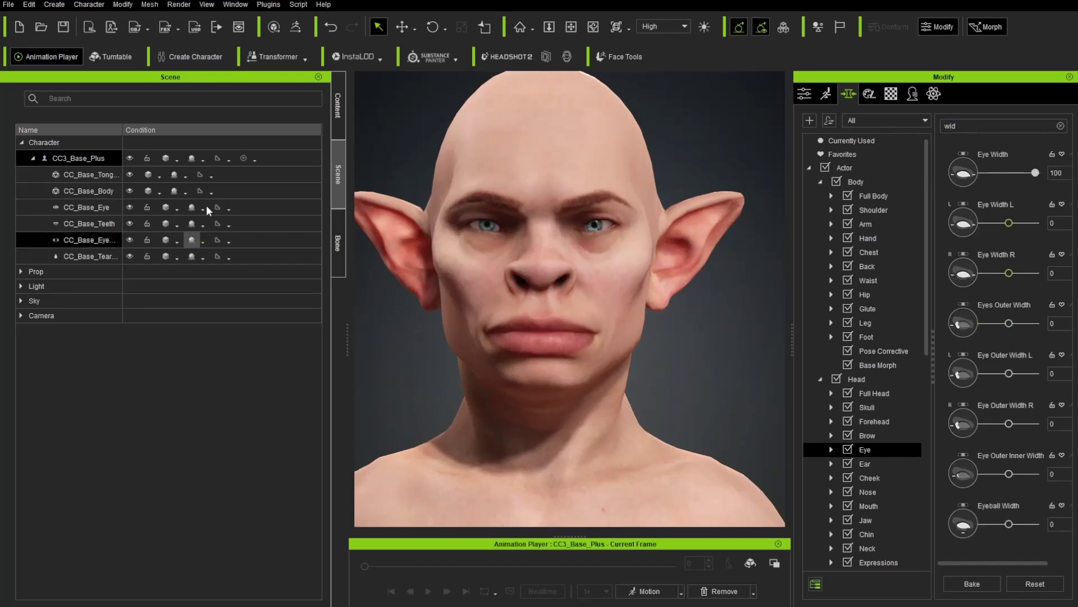
{"action": "right_click_drag", "start_coordinate": [478, 339], "coordinate": [682, 289]}
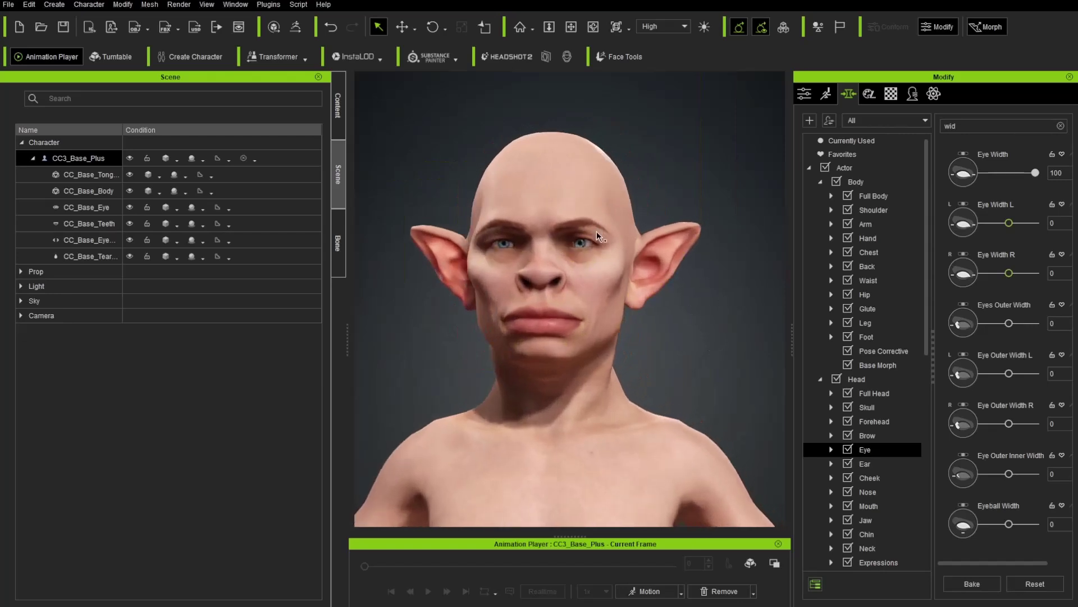
{"action": "right_click_drag", "start_coordinate": [636, 312], "coordinate": [702, 364]}
{"action": "scroll", "coordinate": [696, 359], "scroll_direction": "down", "scroll_amount": 2}
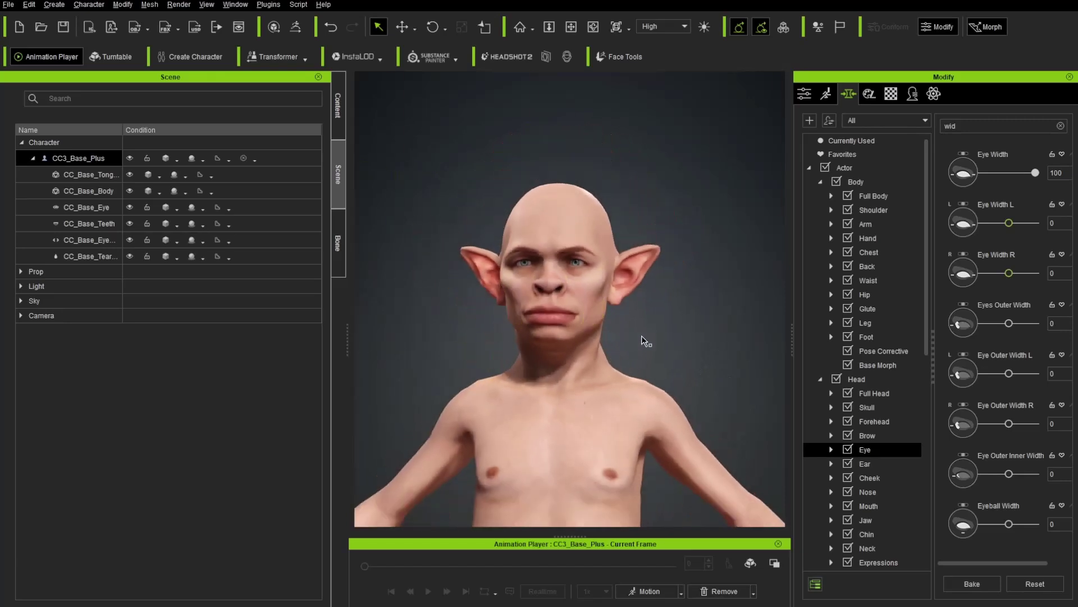
{"action": "middle_click_drag", "start_coordinate": [667, 340], "coordinate": [680, 318]}
{"action": "scroll", "coordinate": [712, 305], "scroll_direction": "up", "scroll_amount": 2}
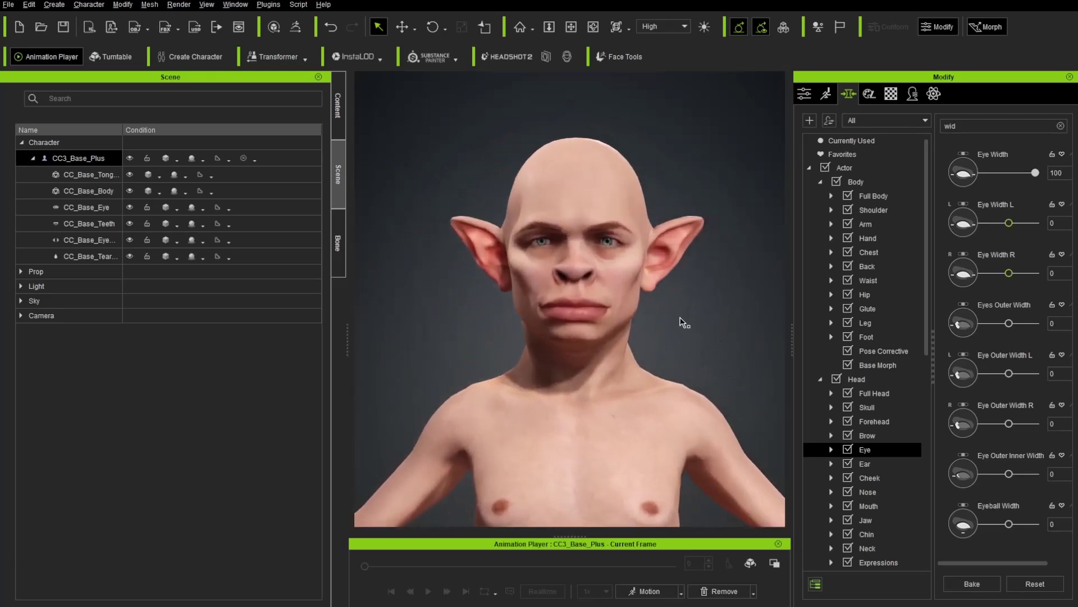
Select CC3_Base_Plus with all its meshes, leaving out the props, and send it to ZBrush through GoZ
{"action": "key", "text": "ctrl+a"}
{"action": "left_click", "coordinate": [90, 159]}
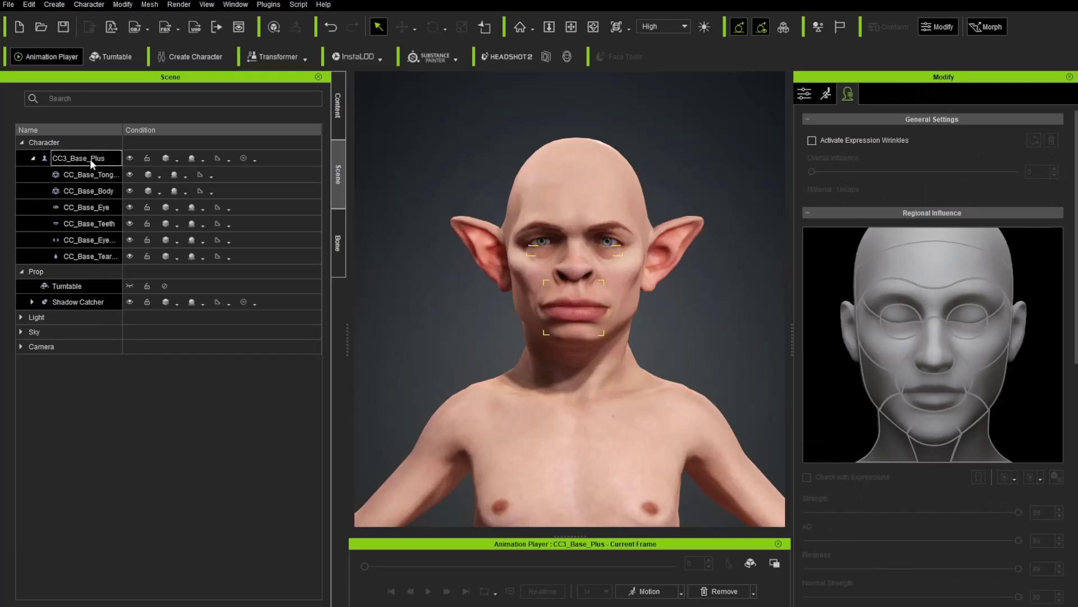
{"action": "left_click", "coordinate": [22, 272]}
{"action": "left_click", "coordinate": [65, 173]}
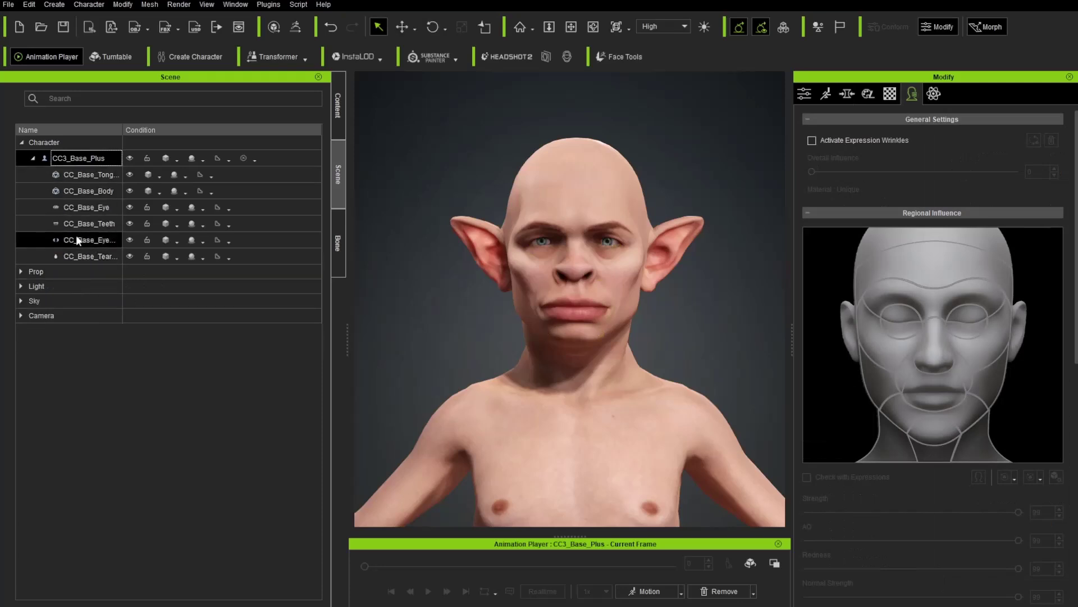
{"action": "left_click", "coordinate": [85, 256], "text": "shift"}
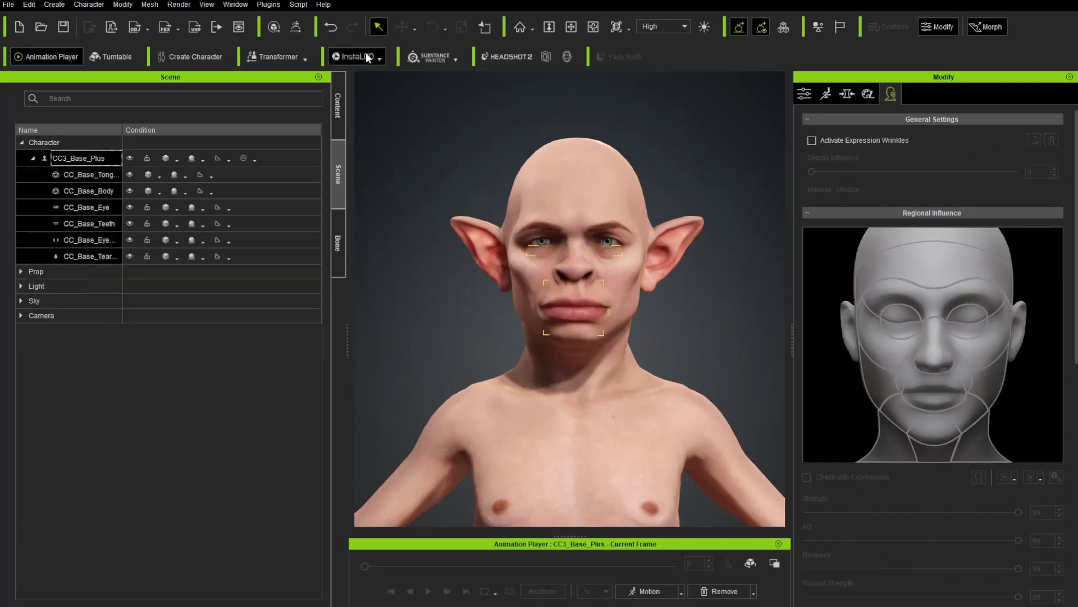
{"action": "left_click", "coordinate": [299, 28]}
{"action": "left_click", "coordinate": [392, 189]}
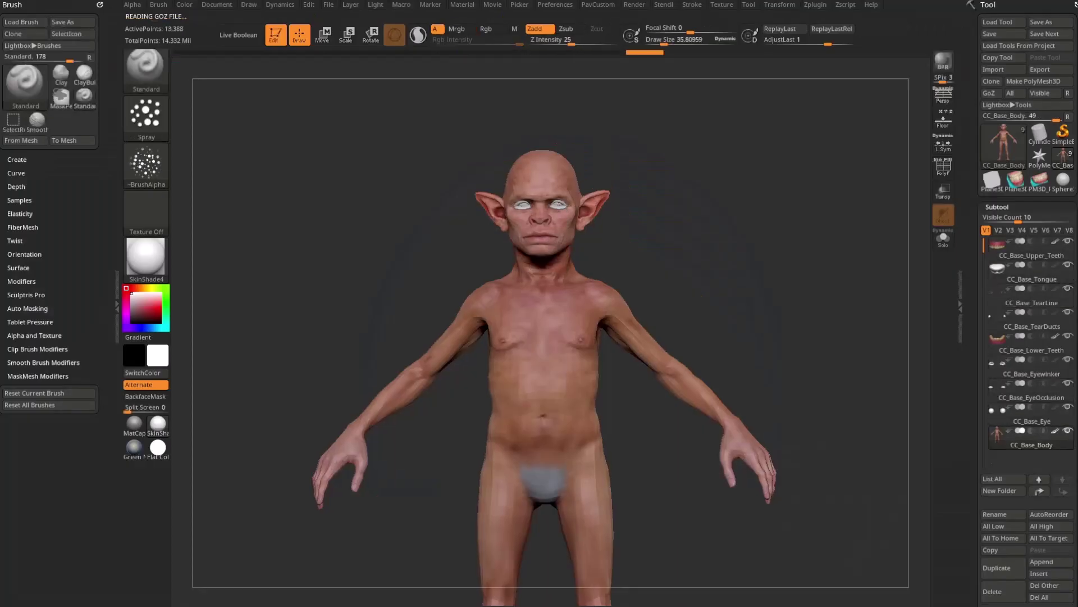
Show only the CC_Base_Body subtool and set its subdivision level to 2
{"action": "left_click_drag", "start_coordinate": [972, 392], "coordinate": [972, 190]}
{"action": "left_click", "coordinate": [1066, 229], "text": "shift"}
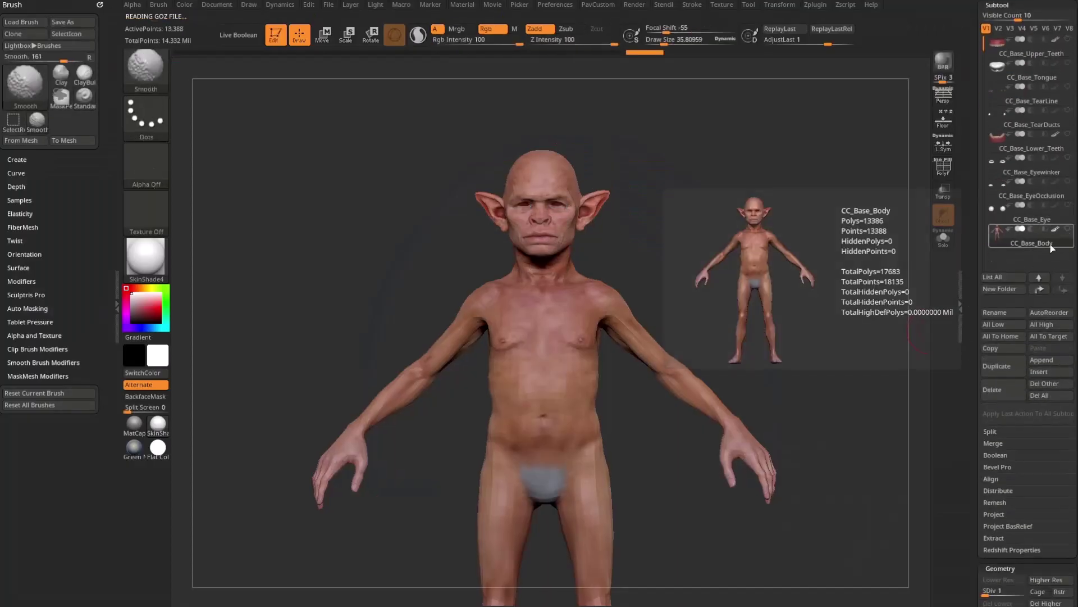
{"action": "mouse_move", "coordinate": [662, 214]}
{"action": "left_mouse_down", "text": "alt"}
{"action": "mouse_move", "coordinate": [751, 214]}
{"action": "mouse_move", "coordinate": [703, 505]}
{"action": "left_mouse_up", "text": "alt"}
{"action": "left_click_drag", "start_coordinate": [795, 82], "coordinate": [753, 274], "text": "alt"}
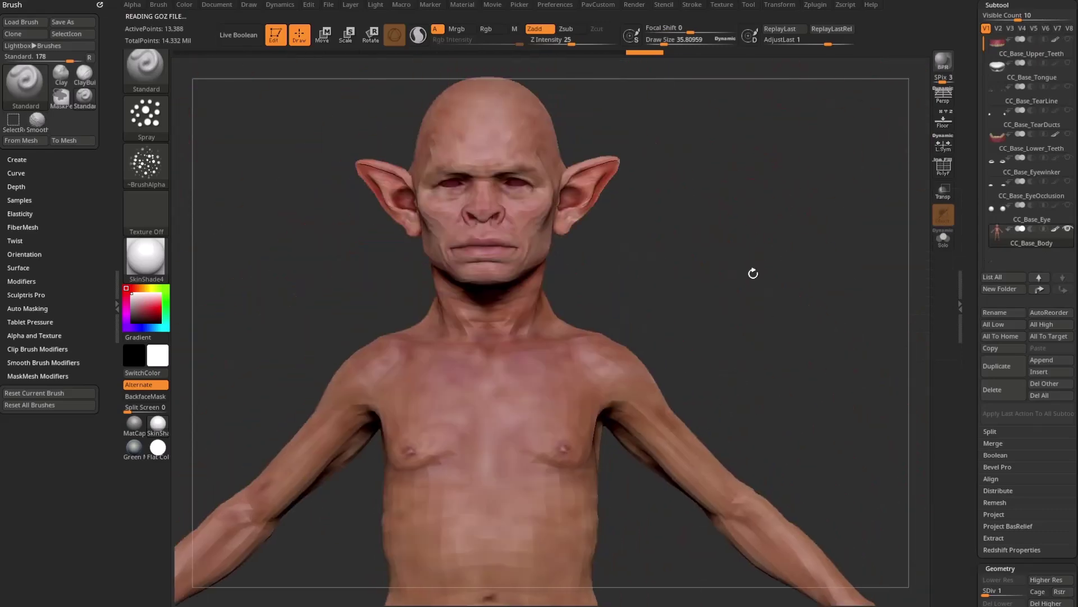
{"action": "left_click_drag", "start_coordinate": [971, 307], "coordinate": [970, 72]}
{"action": "left_click_drag", "start_coordinate": [987, 355], "coordinate": [995, 355]}
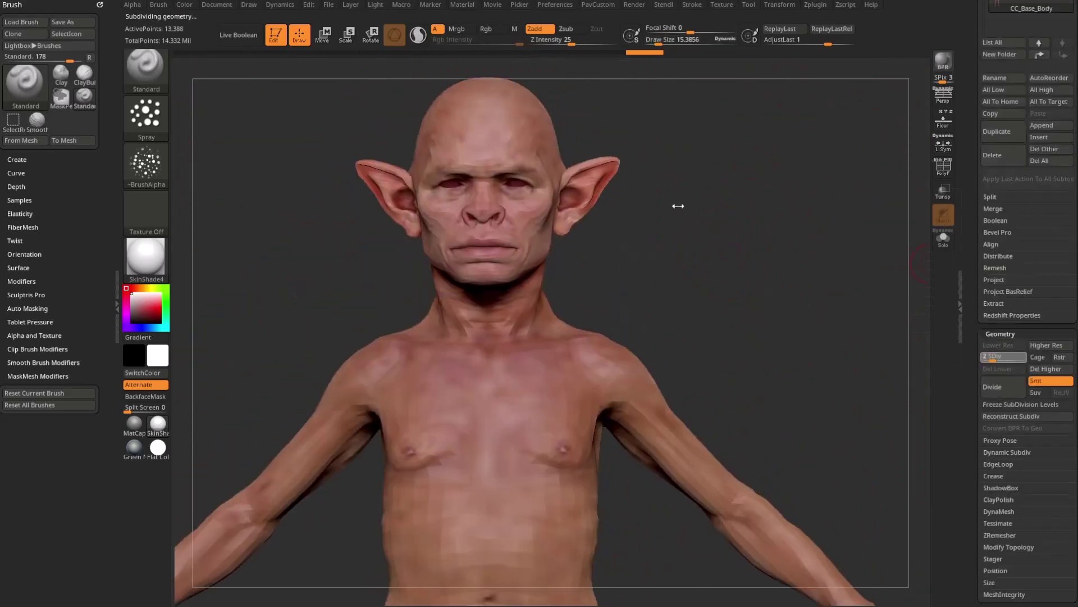
Turn off the polypaint display of CC_Base_Body and change the material to Green Metallic
{"action": "left_click_drag", "start_coordinate": [971, 180], "coordinate": [970, 450]}
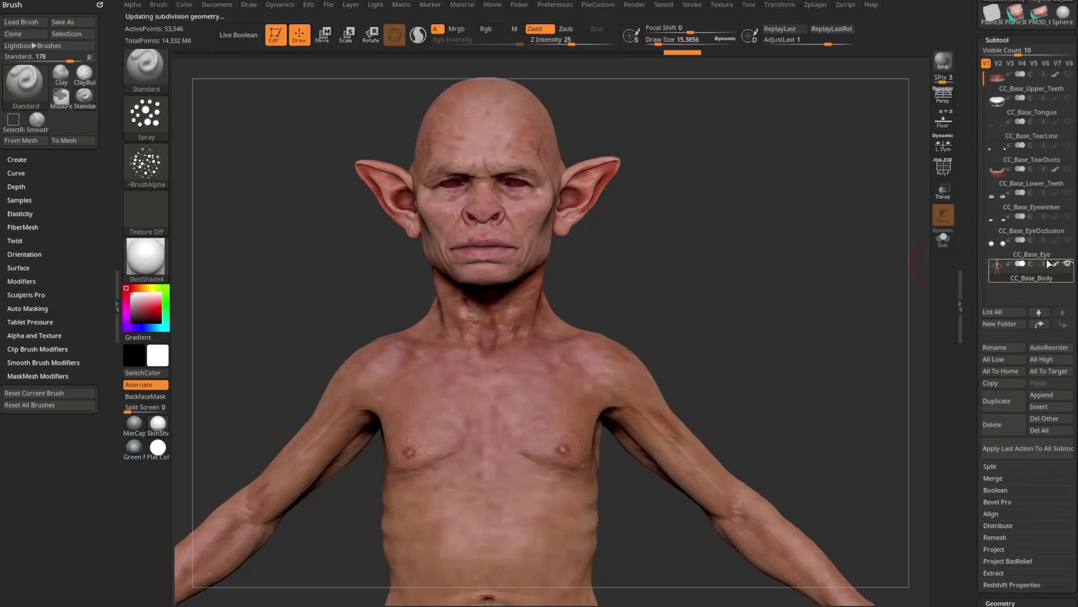
{"action": "left_click", "coordinate": [1054, 263]}
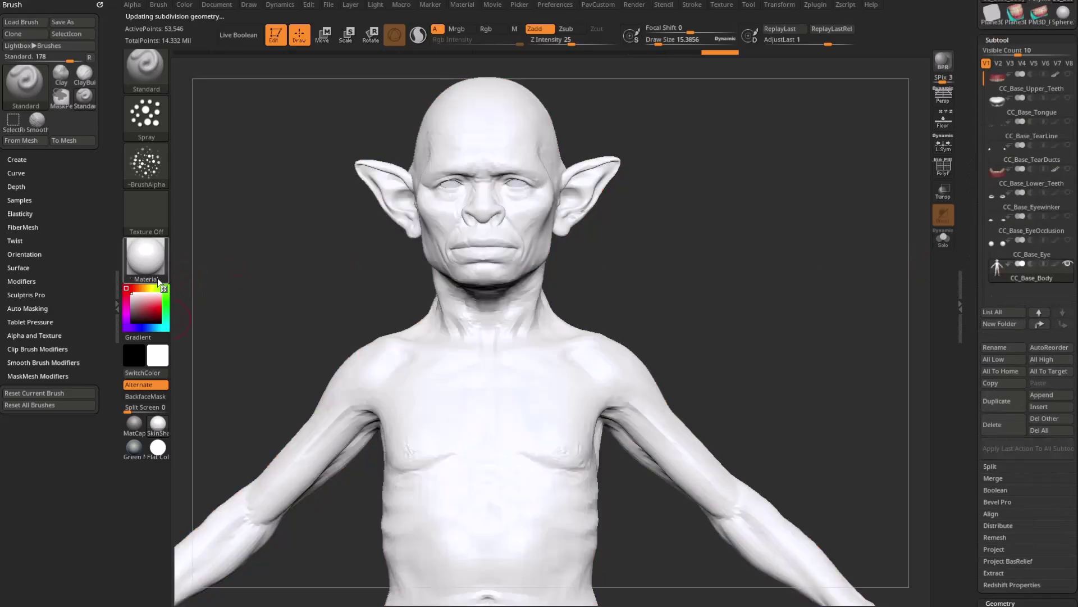
{"action": "left_click", "coordinate": [157, 280]}
{"action": "left_click", "coordinate": [729, 314]}
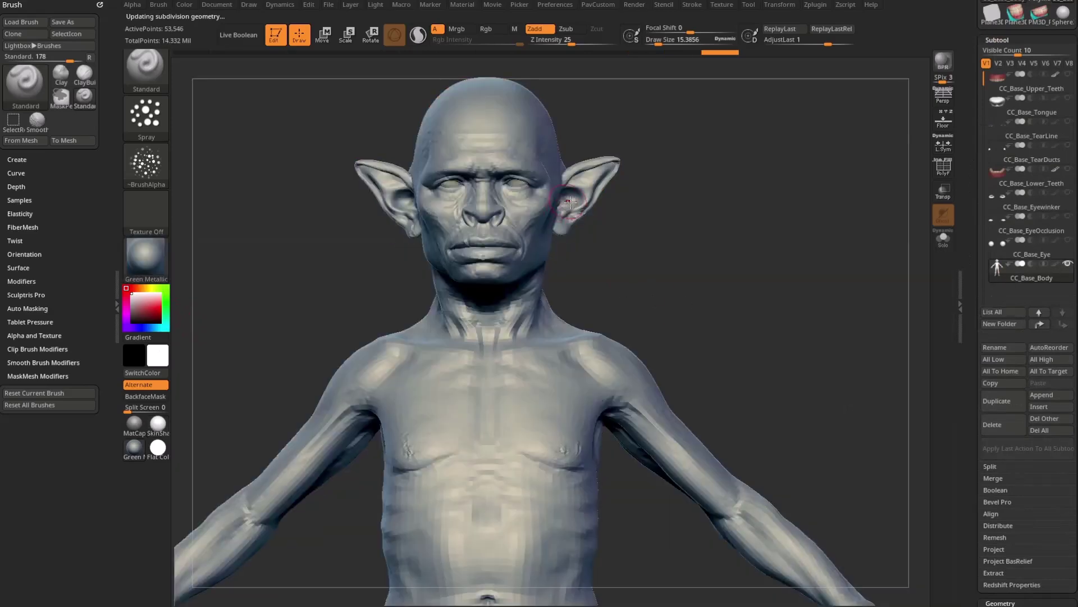
Mask everything on the body except the ears and place the move gizmo at the base of one ear
{"action": "left_click_drag", "start_coordinate": [694, 192], "coordinate": [797, 224], "text": "alt"}
{"action": "key", "text": "space"}
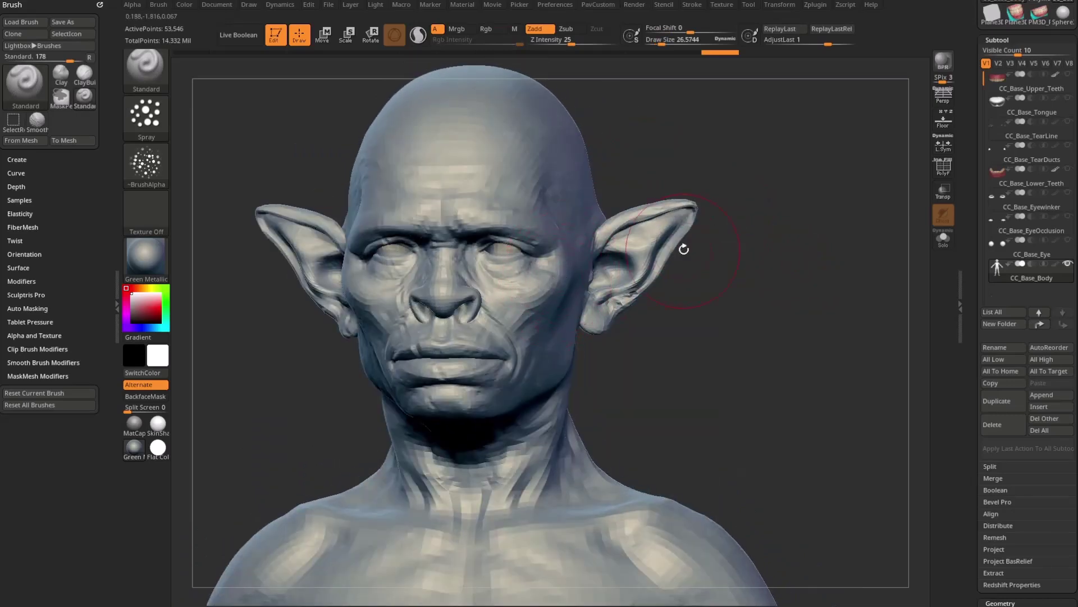
{"action": "mouse_move", "coordinate": [683, 249]}
{"action": "left_mouse_down"}
{"action": "mouse_move", "coordinate": [634, 263]}
{"action": "mouse_move", "coordinate": [595, 320]}
{"action": "mouse_move", "coordinate": [652, 286]}
{"action": "left_mouse_up"}
{"action": "mouse_move", "coordinate": [750, 238]}
{"action": "left_mouse_down"}
{"action": "mouse_move", "coordinate": [617, 252]}
{"action": "mouse_move", "coordinate": [865, 194]}
{"action": "left_mouse_up"}
{"action": "left_click", "coordinate": [726, 244], "text": "ctrl"}
{"action": "key", "text": "w"}
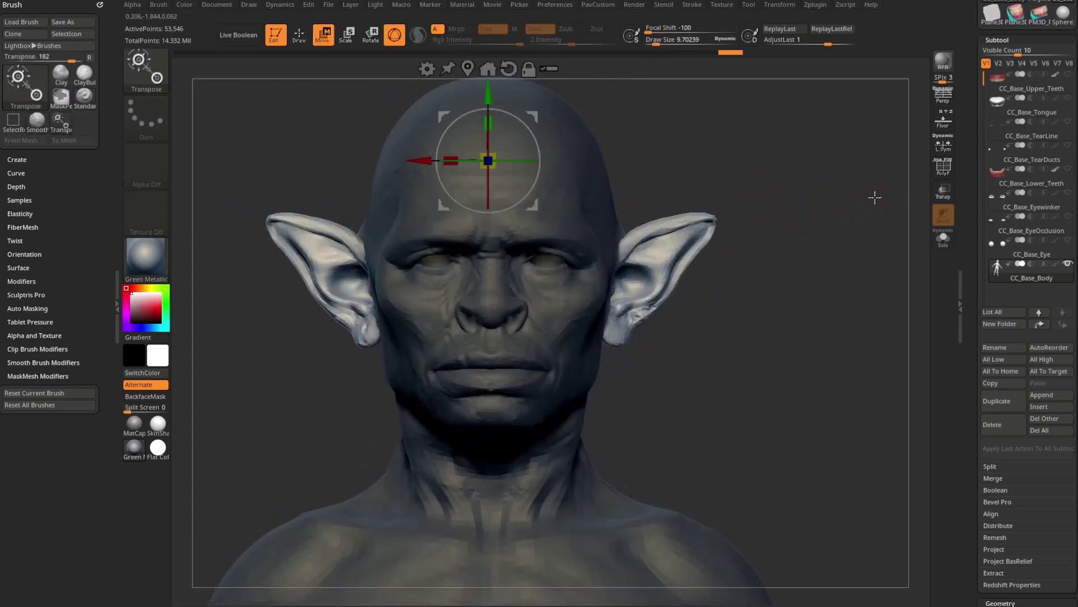
{"action": "left_click", "coordinate": [621, 278]}
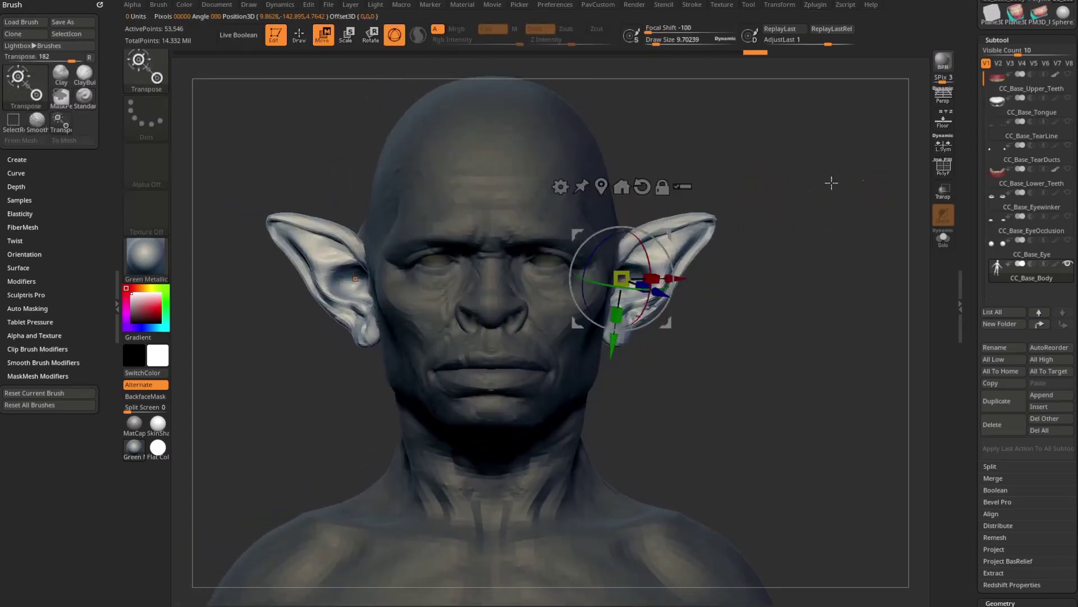
Mask the lower part of both ears with MaskLasso and soften the mask's edge
{"action": "left_click_drag", "start_coordinate": [819, 214], "coordinate": [625, 289]}
{"action": "left_click_drag", "start_coordinate": [803, 253], "coordinate": [663, 244]}
{"action": "left_click_drag", "start_coordinate": [726, 202], "coordinate": [820, 205]}
{"action": "left_click", "coordinate": [164, 90], "text": "ctrl"}
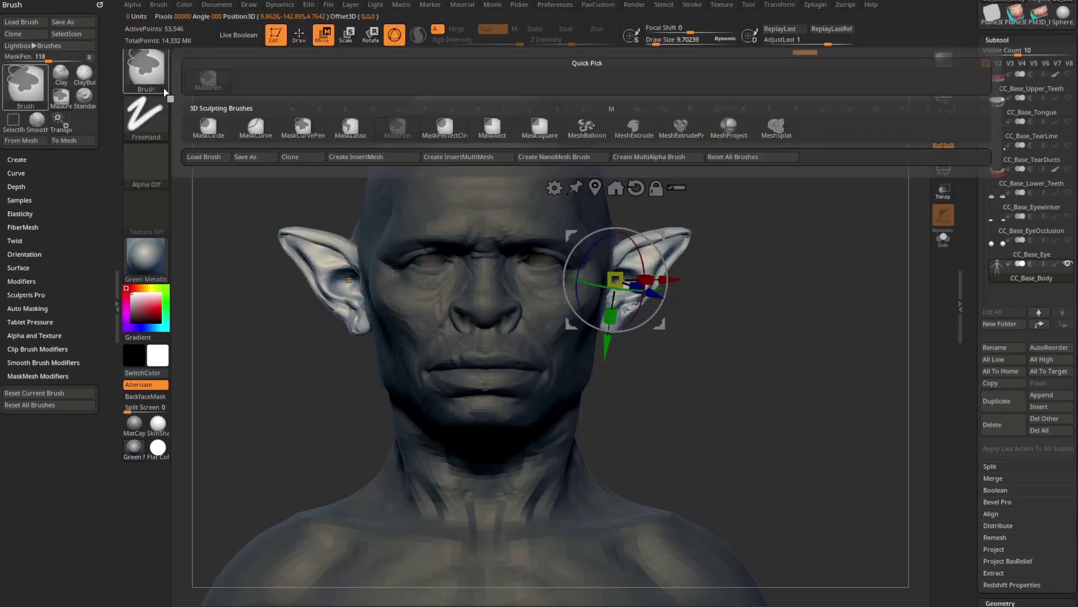
{"action": "left_click", "coordinate": [338, 131]}
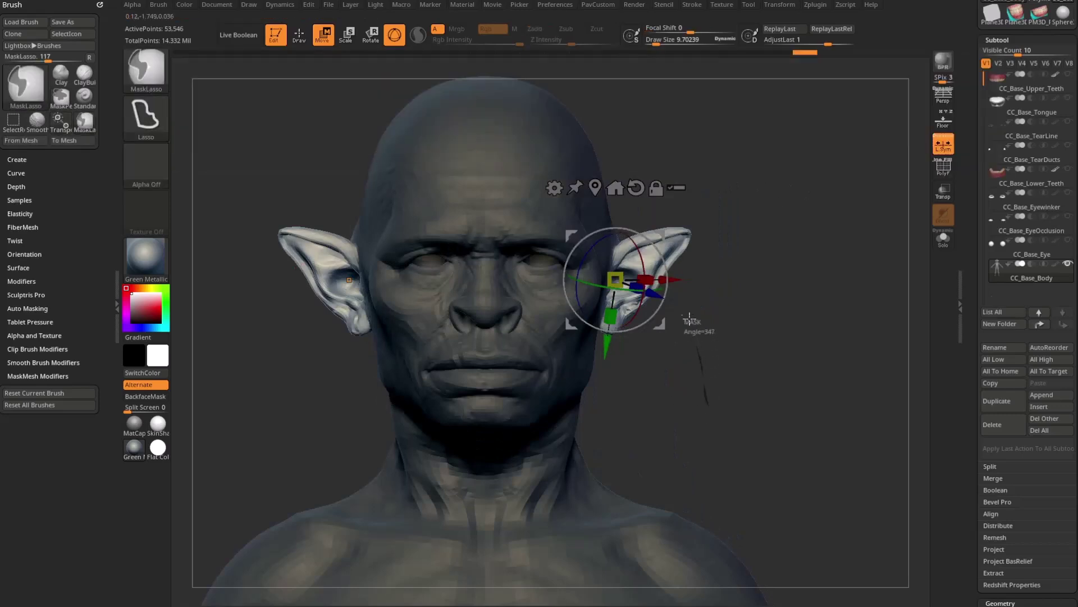
{"action": "left_click_drag", "start_coordinate": [623, 248], "coordinate": [771, 383], "text": "ctrl"}
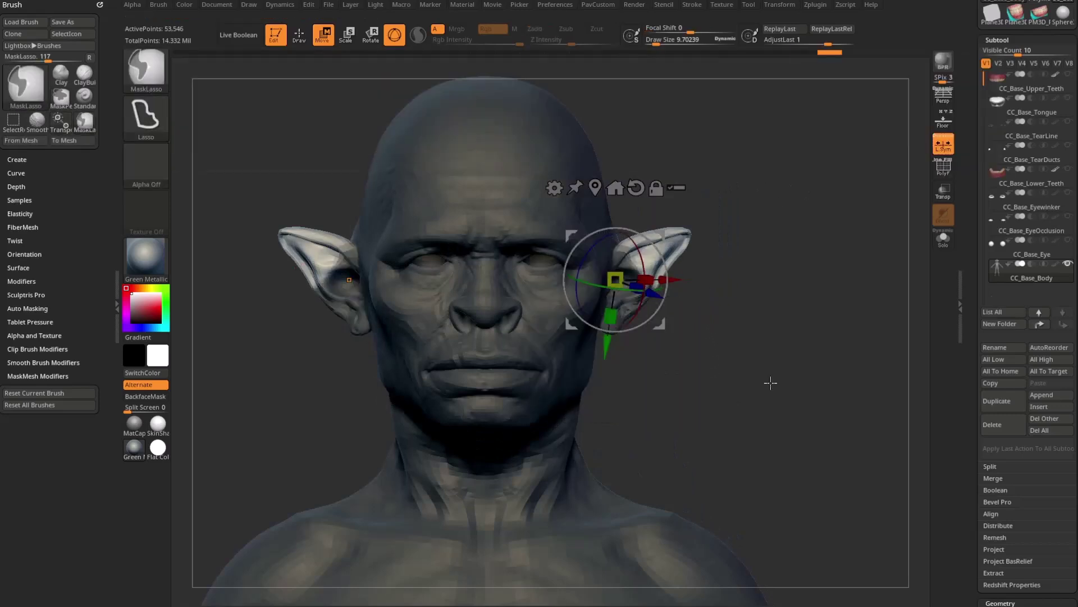
{"action": "left_click", "coordinate": [541, 142], "text": "ctrl"}
{"action": "left_click", "coordinate": [544, 137], "text": "ctrl"}
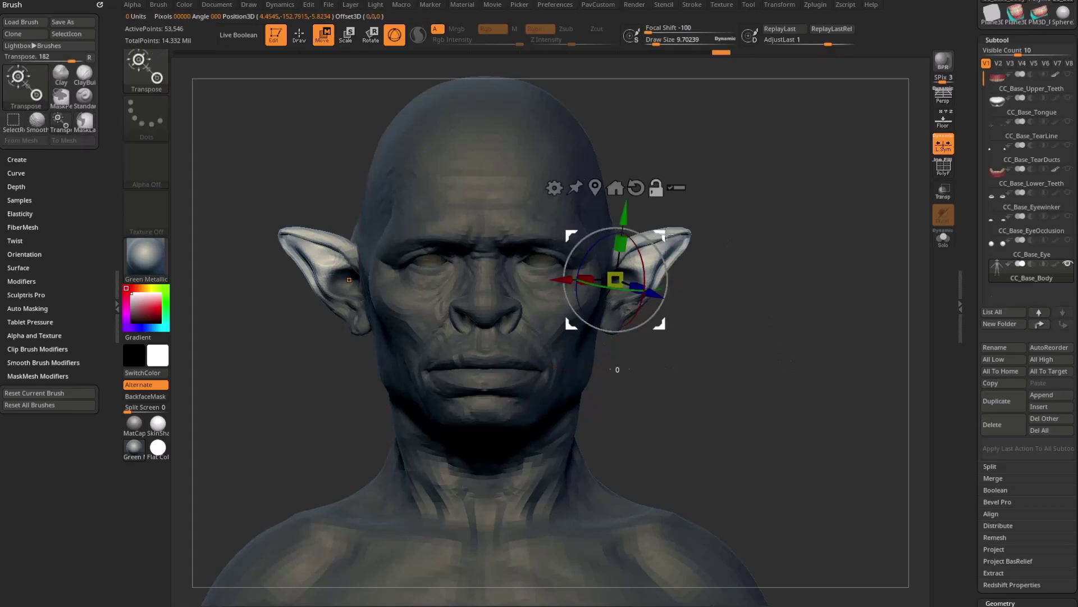
Bend the upper ears outward so they point sideways, clear the mask and refine the head with the Move brushes
{"action": "left_click_drag", "start_coordinate": [667, 233], "coordinate": [812, 244], "text": "alt"}
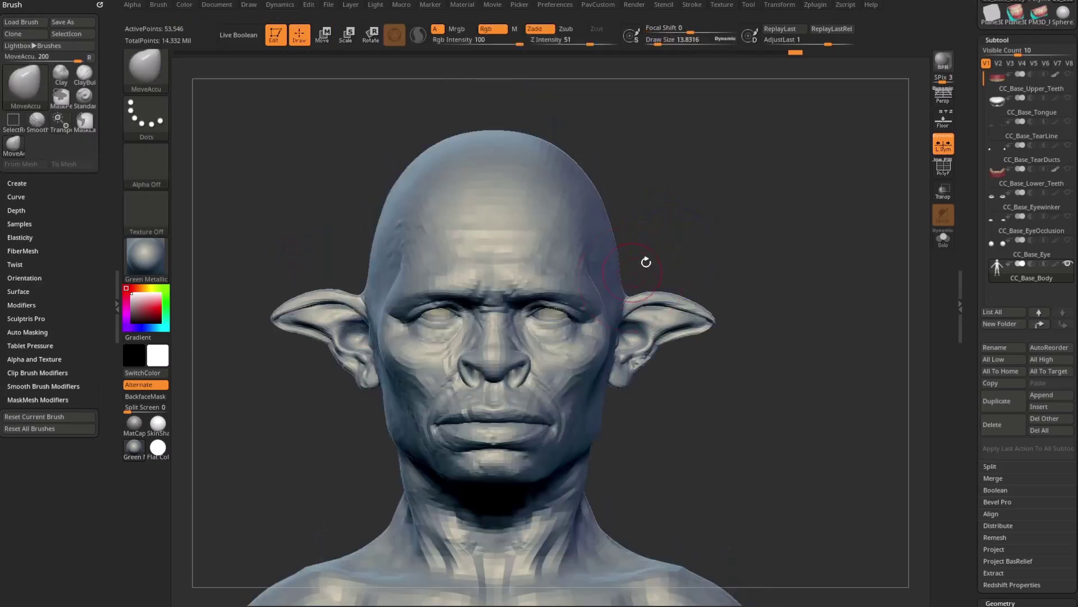
{"action": "mouse_move", "coordinate": [645, 262]}
{"action": "left_mouse_down"}
{"action": "mouse_move", "coordinate": [627, 285]}
{"action": "mouse_move", "coordinate": [724, 236]}
{"action": "mouse_move", "coordinate": [646, 277]}
{"action": "left_mouse_up"}
{"action": "mouse_move", "coordinate": [783, 266]}
{"action": "left_mouse_down"}
{"action": "mouse_move", "coordinate": [797, 250]}
{"action": "mouse_move", "coordinate": [768, 254]}
{"action": "mouse_move", "coordinate": [838, 276]}
{"action": "mouse_move", "coordinate": [686, 279]}
{"action": "mouse_move", "coordinate": [673, 310]}
{"action": "left_mouse_up"}
{"action": "key", "text": "s"}
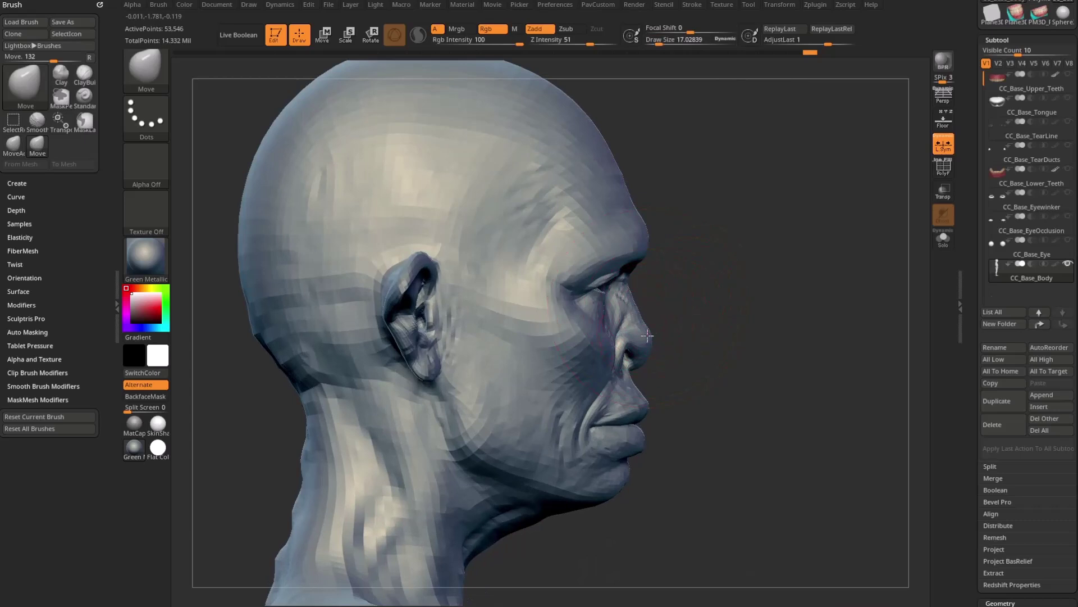
{"action": "left_click_drag", "start_coordinate": [670, 288], "coordinate": [488, 393], "text": "alt"}
{"action": "key", "text": "ctrl+shift+z"}
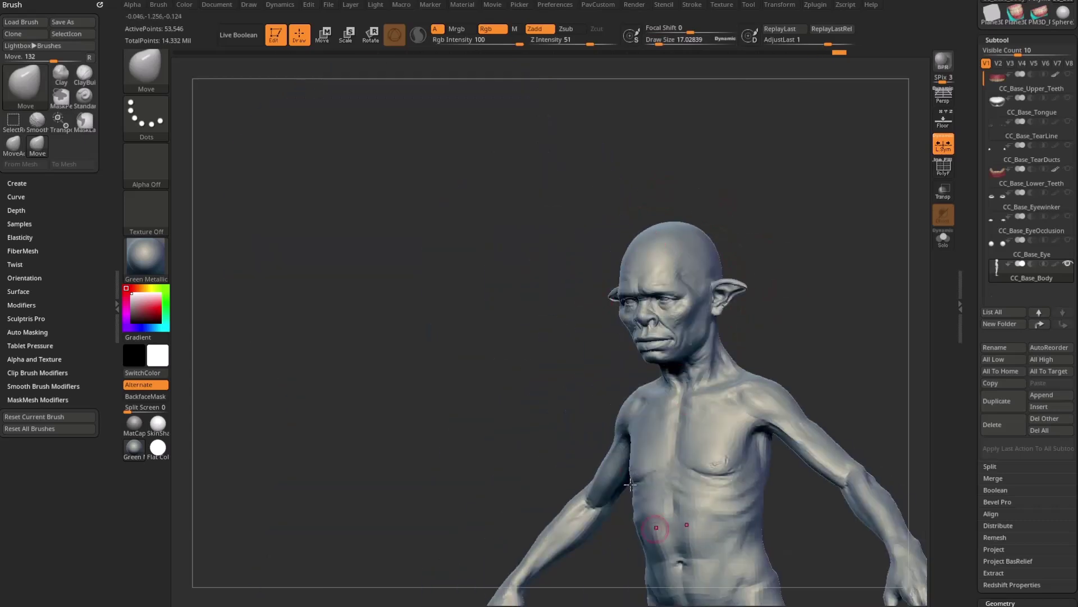
Raise CC_Base_Body to subdivision level 6
{"action": "mouse_move", "coordinate": [773, 263]}
{"action": "left_mouse_down", "text": "shift"}
{"action": "mouse_move", "coordinate": [869, 271]}
{"action": "mouse_move", "coordinate": [742, 252]}
{"action": "mouse_move", "coordinate": [785, 326]}
{"action": "mouse_move", "coordinate": [785, 289]}
{"action": "mouse_move", "coordinate": [798, 305]}
{"action": "mouse_move", "coordinate": [787, 260]}
{"action": "mouse_move", "coordinate": [825, 260]}
{"action": "mouse_move", "coordinate": [789, 331]}
{"action": "mouse_move", "coordinate": [807, 334]}
{"action": "mouse_move", "coordinate": [514, 324]}
{"action": "mouse_move", "coordinate": [474, 298]}
{"action": "left_mouse_up", "text": "shift"}
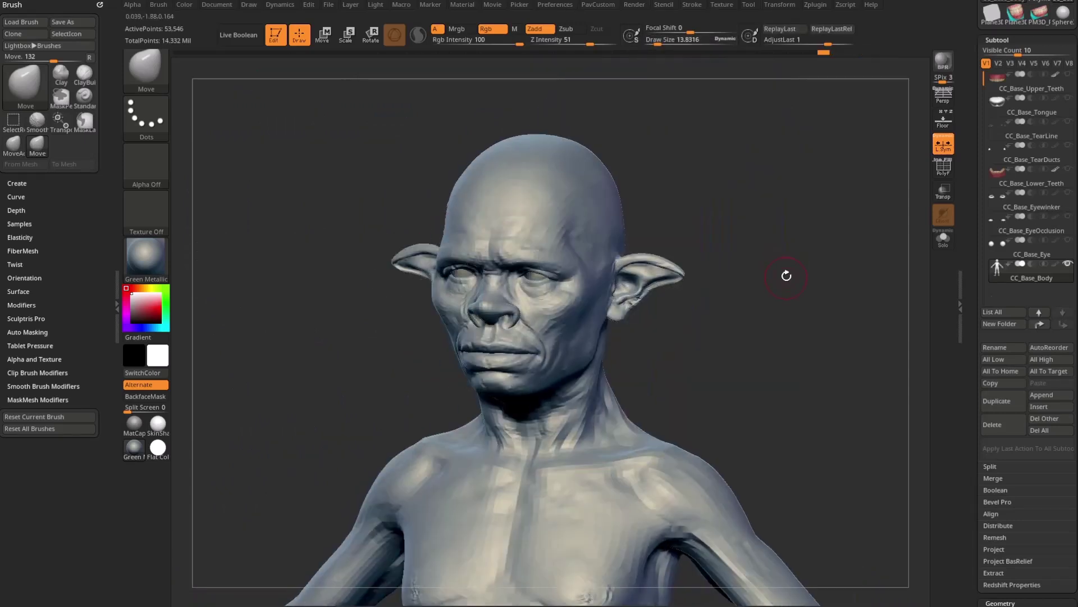
{"action": "left_click_drag", "start_coordinate": [790, 284], "coordinate": [789, 273]}
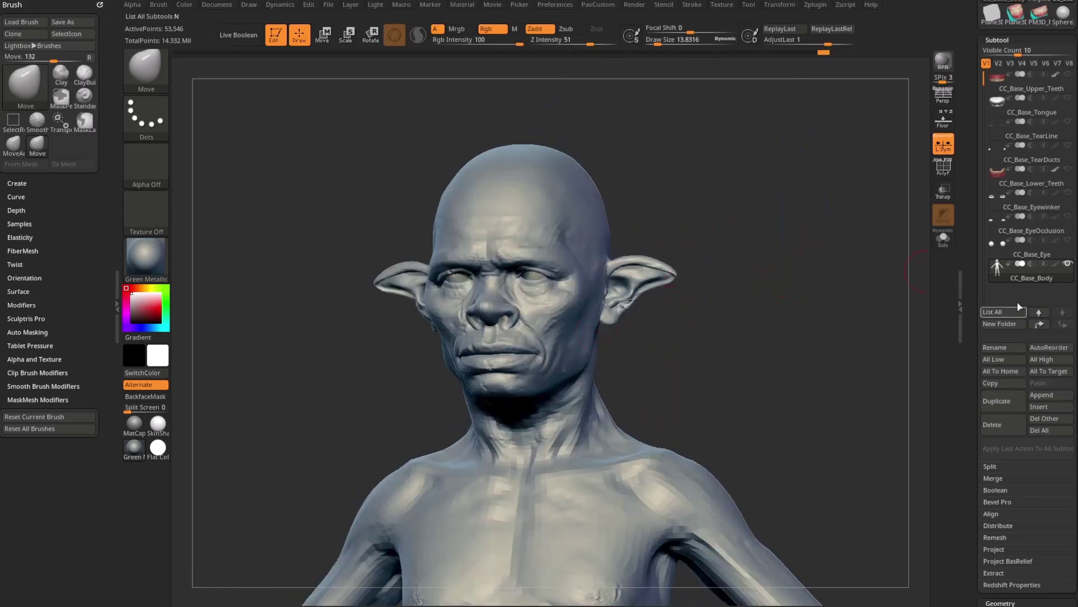
{"action": "left_click_drag", "start_coordinate": [974, 320], "coordinate": [968, 251]}
{"action": "left_click_drag", "start_coordinate": [993, 606], "coordinate": [1023, 606]}
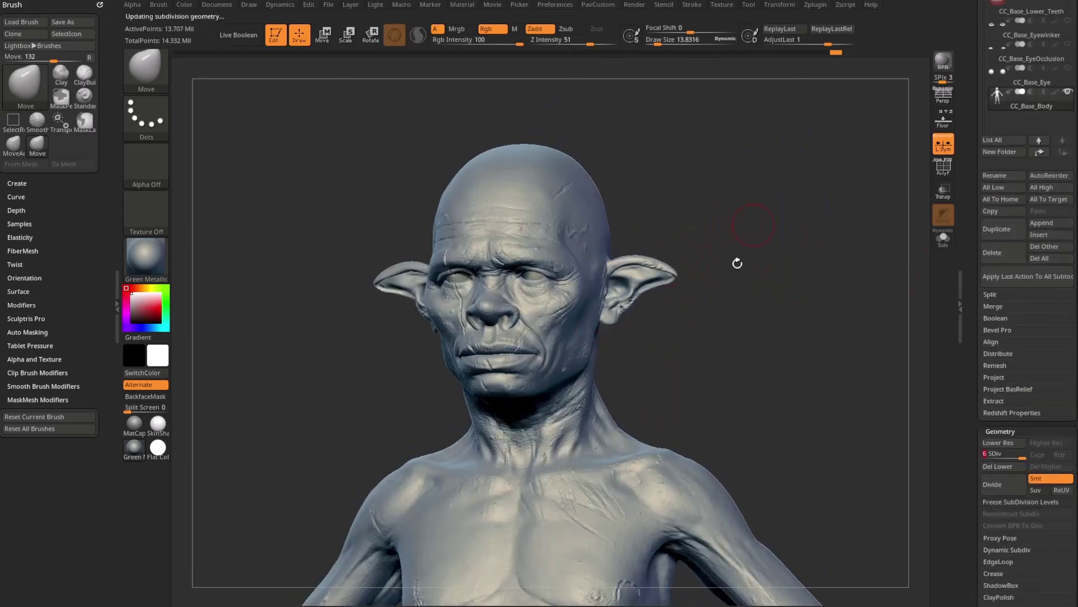
Select the Standard brush, apply the SkinShade4 material and frame the full goblin figure for review
{"action": "left_click_drag", "start_coordinate": [737, 262], "coordinate": [800, 264]}
{"action": "key", "text": "b"}
{"action": "key", "text": "s"}
{"action": "key", "text": "t"}
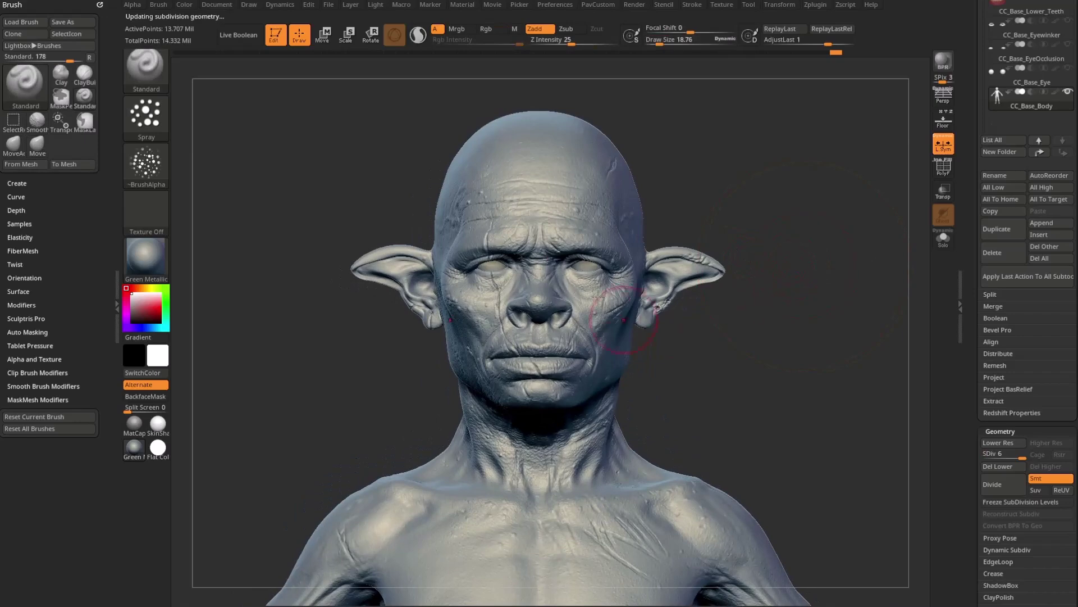
{"action": "mouse_move", "coordinate": [753, 298]}
{"action": "left_mouse_down", "text": "alt"}
{"action": "mouse_move", "coordinate": [751, 258]}
{"action": "mouse_move", "coordinate": [774, 262]}
{"action": "mouse_move", "coordinate": [696, 207]}
{"action": "left_mouse_up", "text": "alt"}
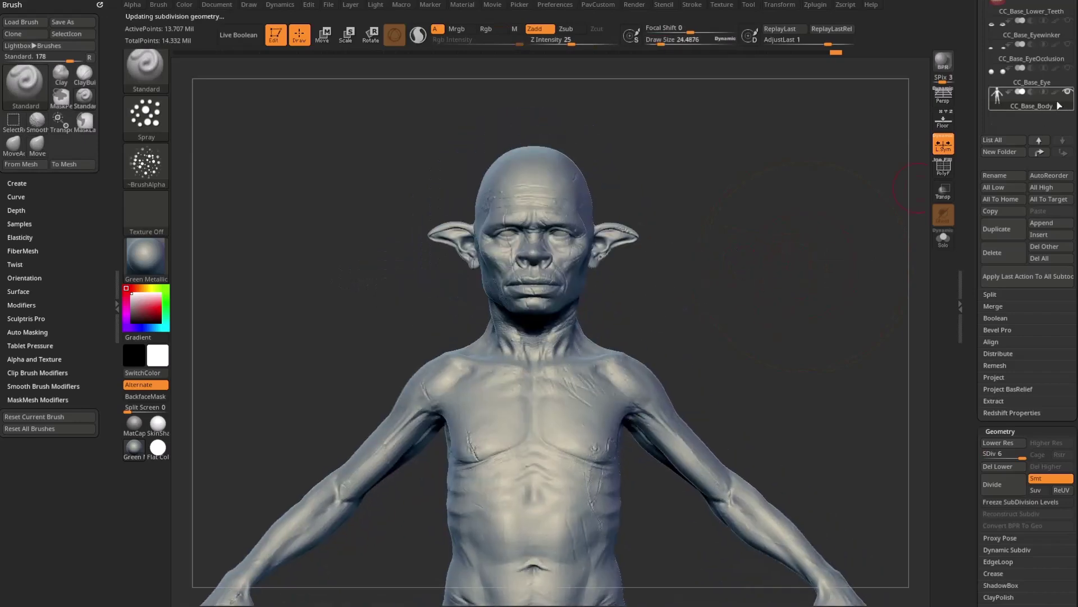
{"action": "left_click", "coordinate": [158, 422]}
{"action": "key", "text": "f"}
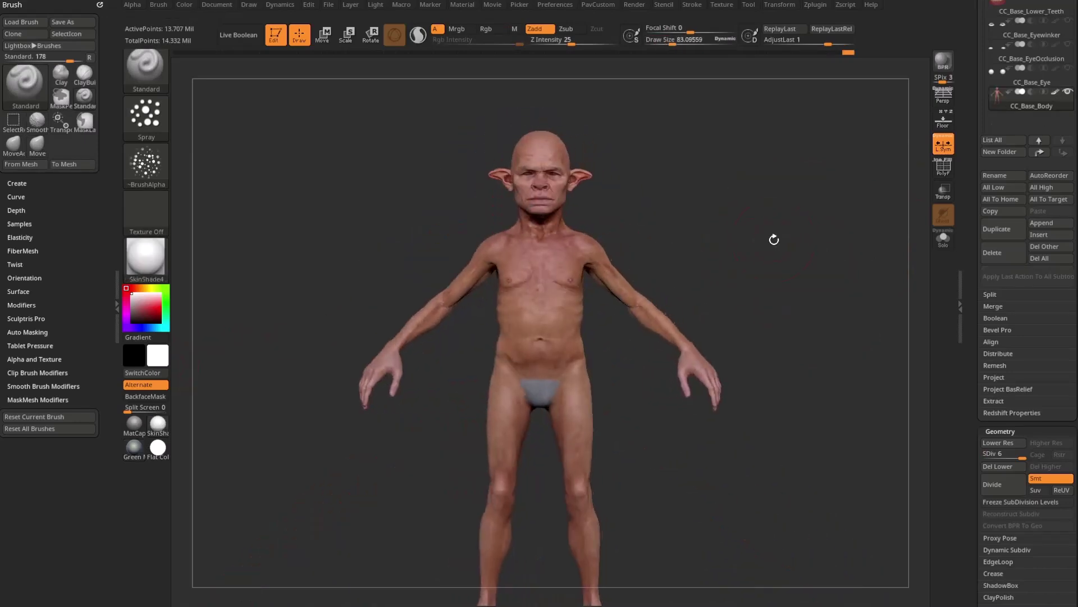
{"action": "left_click_drag", "start_coordinate": [783, 236], "coordinate": [582, 202]}
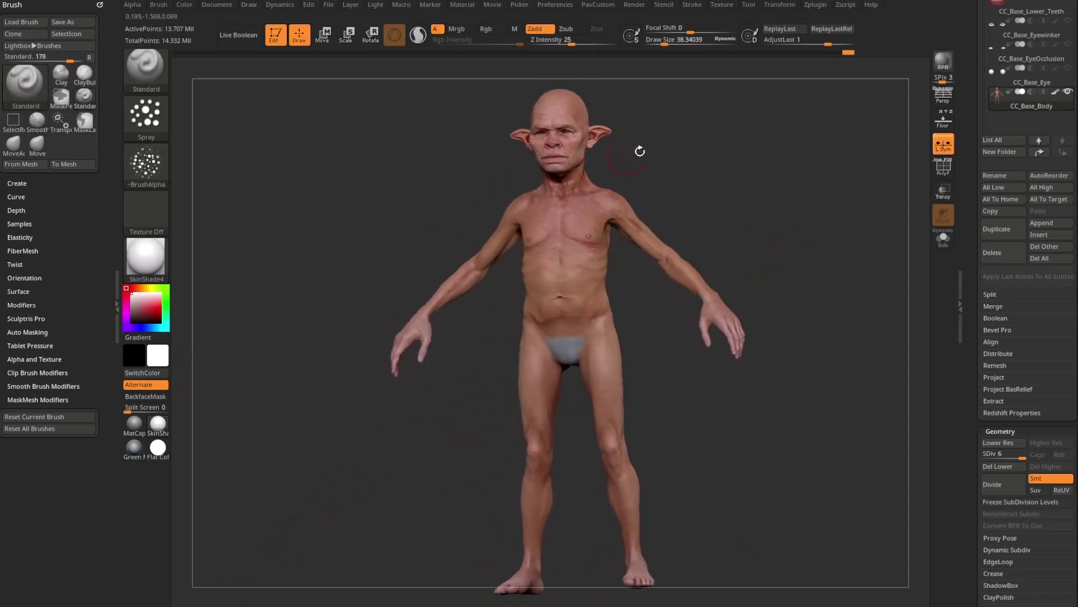
{"action": "left_click_drag", "start_coordinate": [640, 151], "coordinate": [780, 169]}
Show all subtools, send the goblin back to Character Creator through GoZ and update its mesh and texture in the current pose
{"action": "left_click_drag", "start_coordinate": [971, 155], "coordinate": [983, 345]}
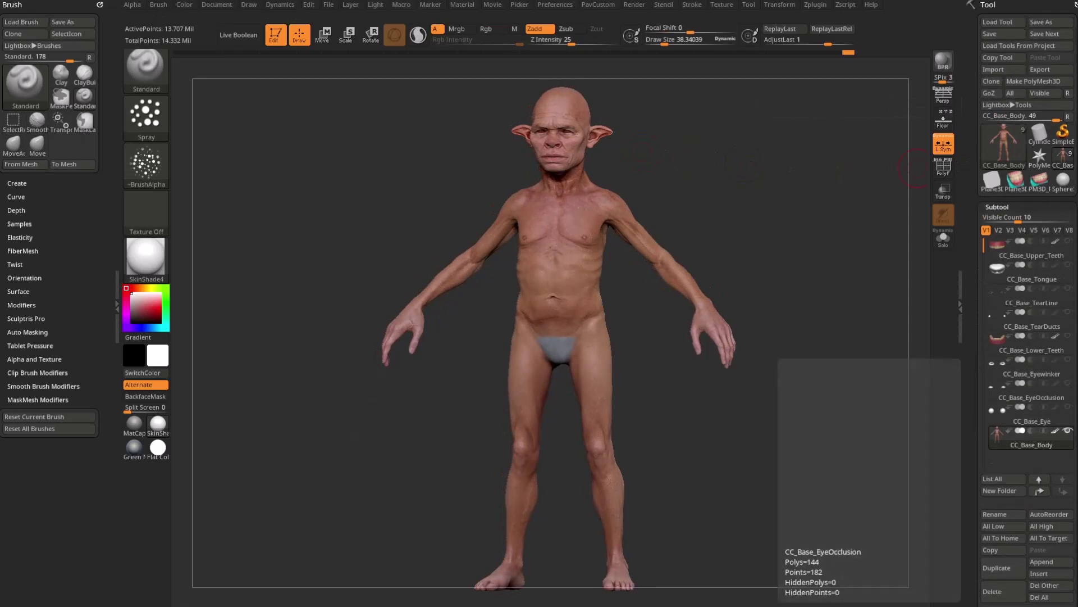
{"action": "mouse_move", "coordinate": [1070, 427]}
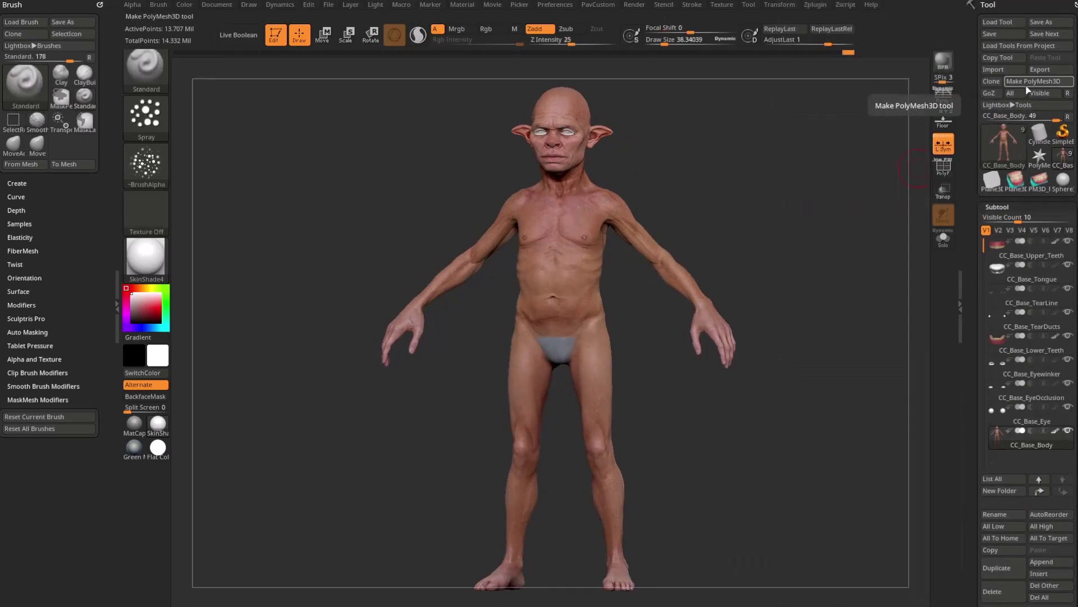
{"action": "left_click", "coordinate": [988, 93]}
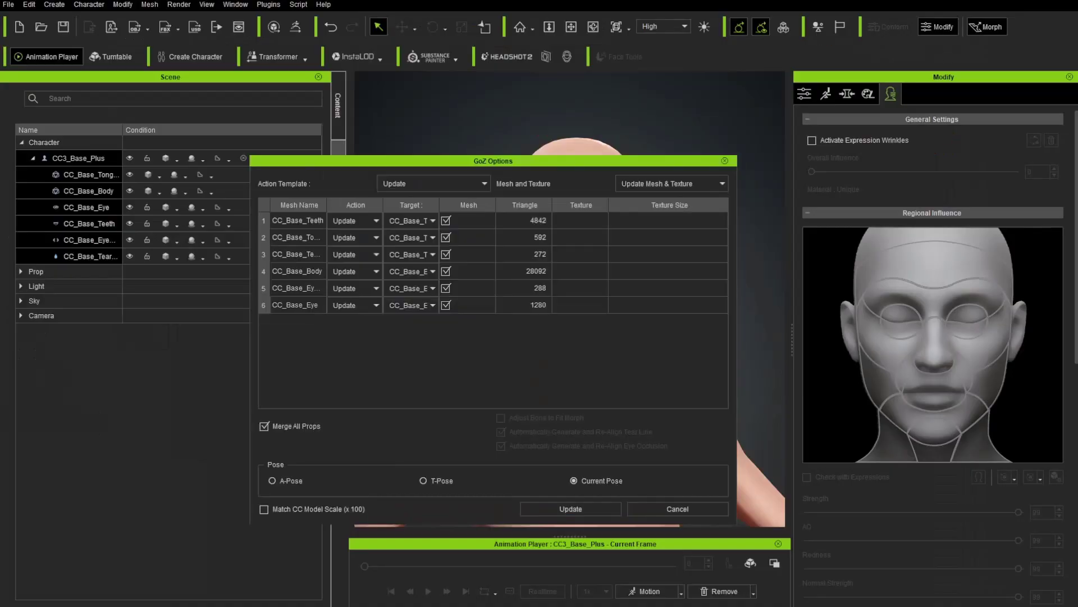
{"action": "left_click", "coordinate": [592, 505]}
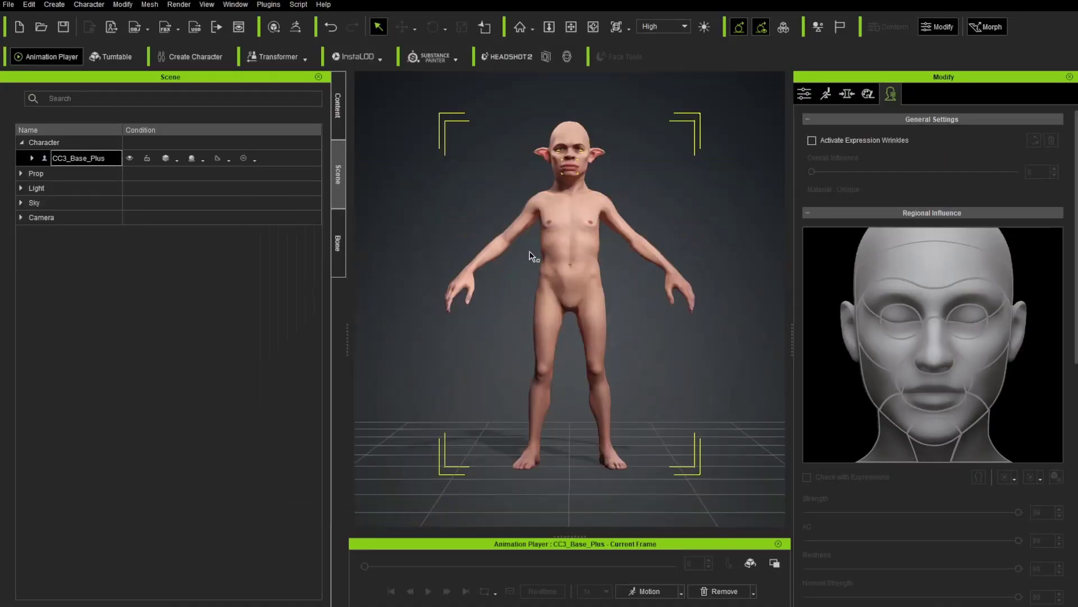
{"action": "middle_click_drag", "start_coordinate": [521, 223], "coordinate": [508, 262]}
{"action": "scroll", "coordinate": [500, 197], "scroll_direction": "up", "scroll_amount": 2}
{"action": "middle_click_drag", "start_coordinate": [498, 197], "coordinate": [651, 241]}
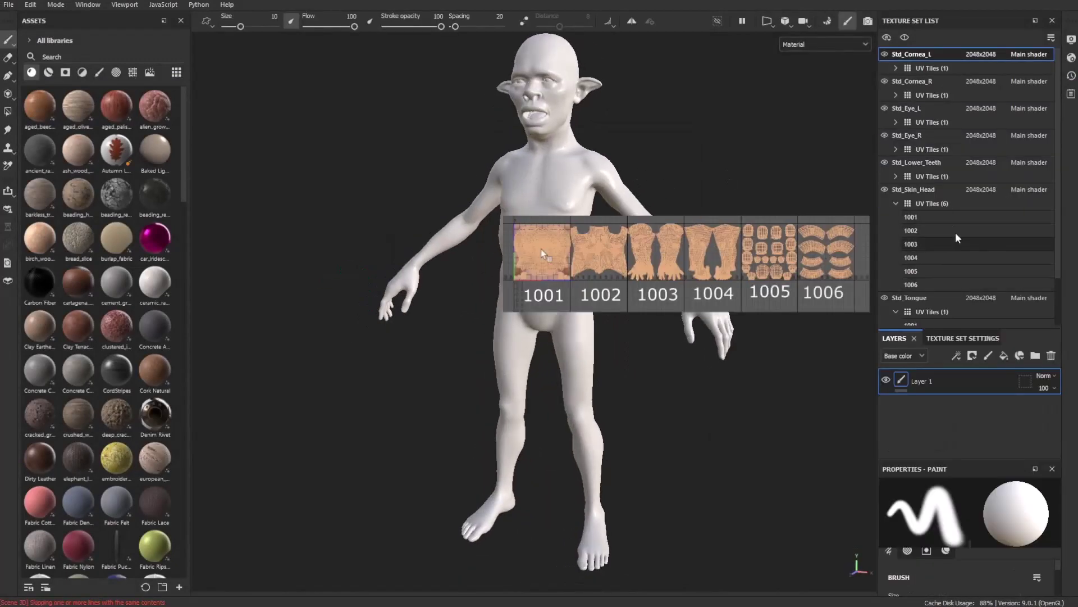
In Substance Painter, assign the Std_Skin_Head color map to the fill layer's base color
{"action": "left_click", "coordinate": [895, 204]}
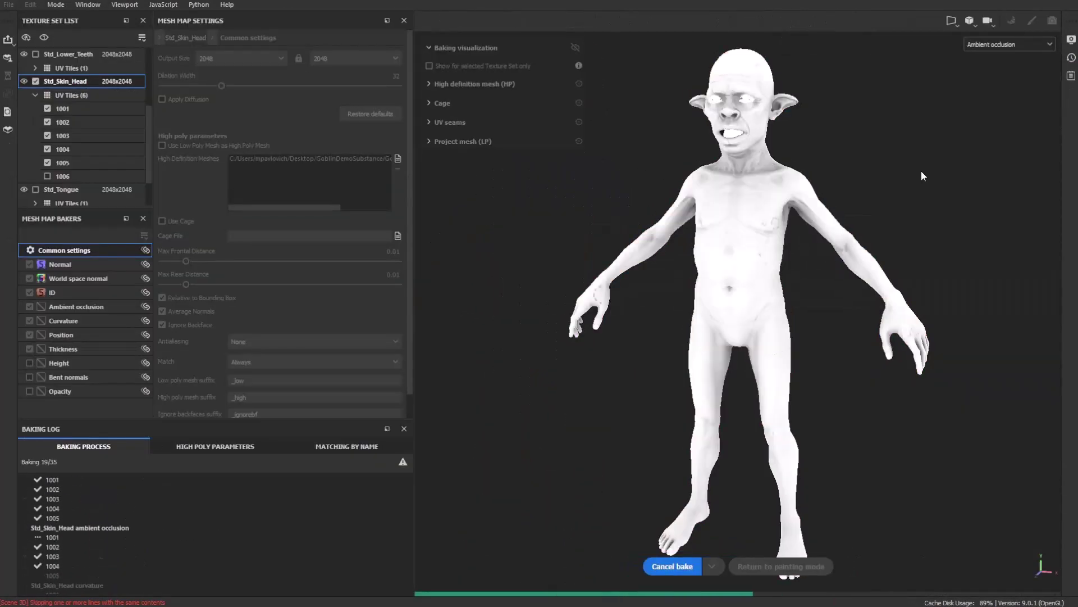
{"action": "mouse_move", "coordinate": [118, 109]}
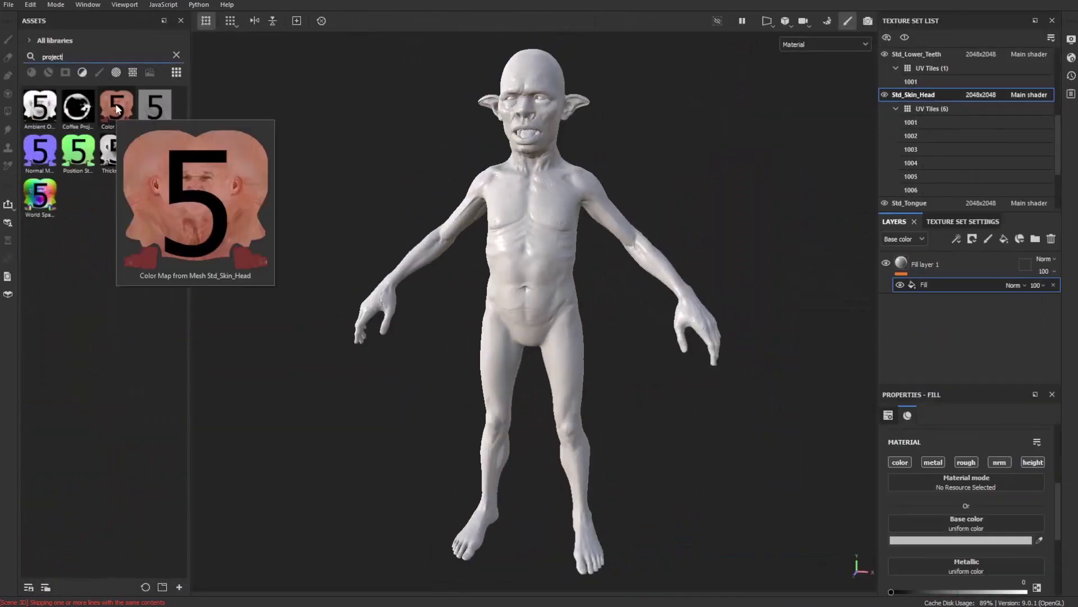
{"action": "left_click_drag", "start_coordinate": [118, 109], "coordinate": [945, 518]}
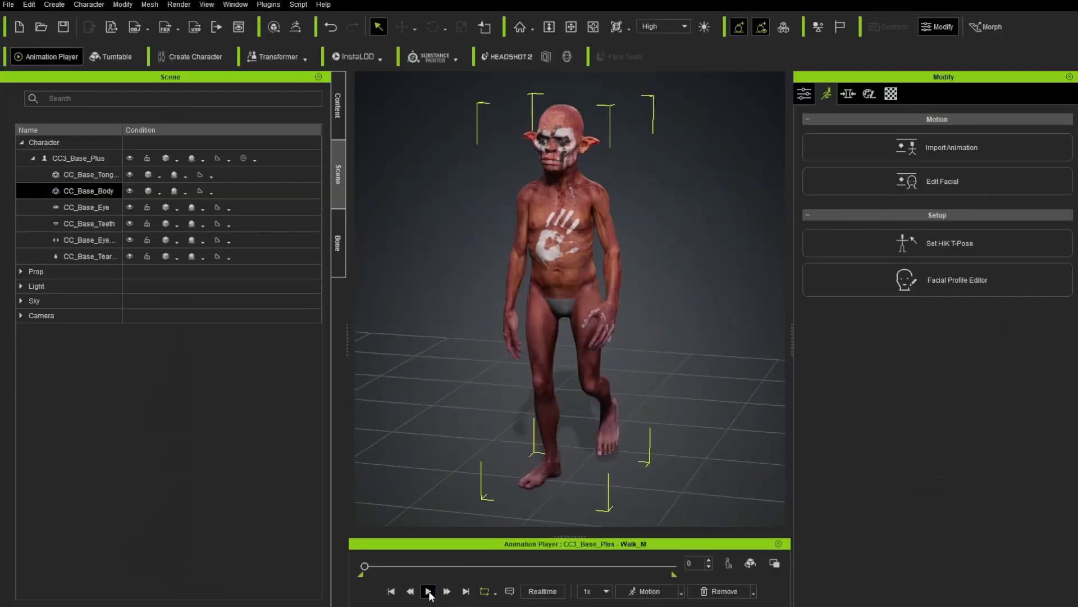
In Character Creator, play the goblin's Walk_M animation
{"action": "left_click", "coordinate": [428, 591]}
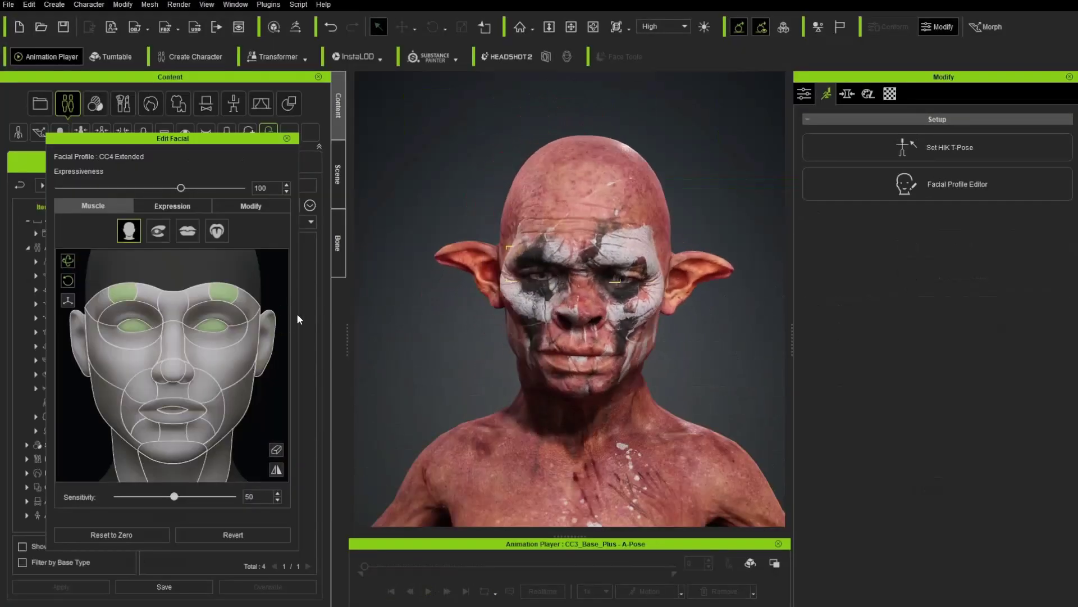